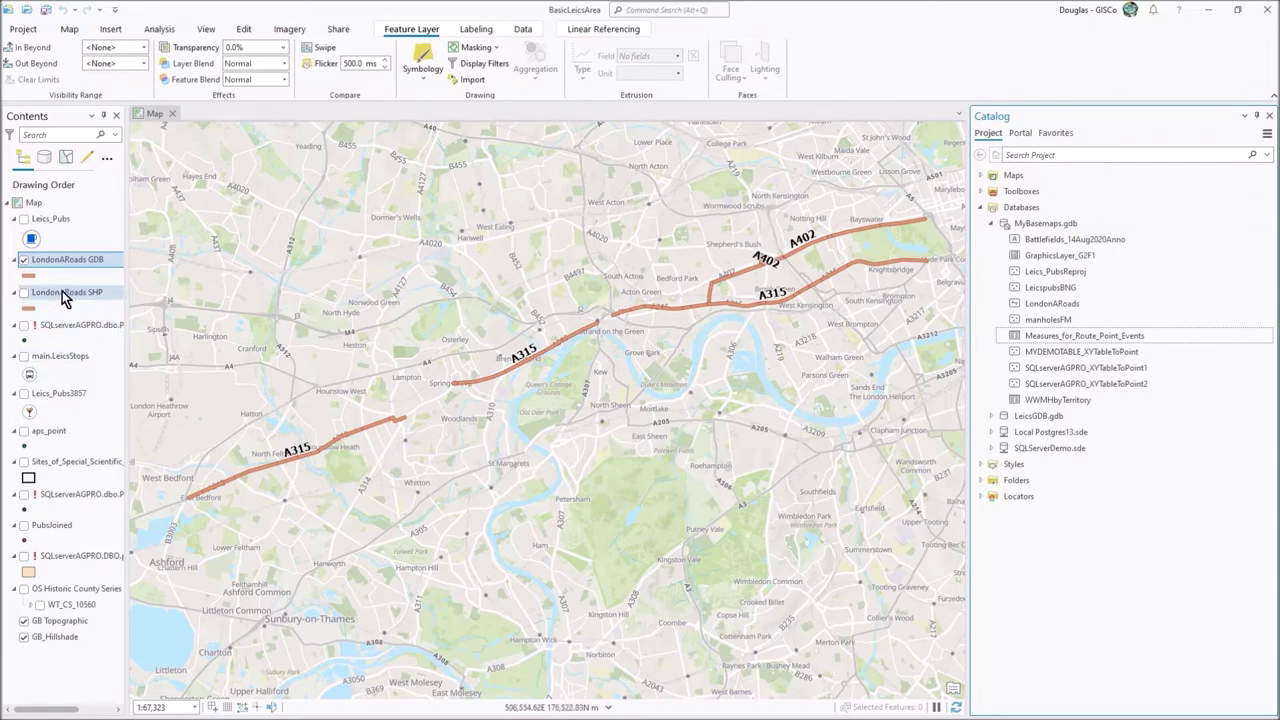
Select the LondonARoads GDB layer in the Contents pane.
click(60, 266)
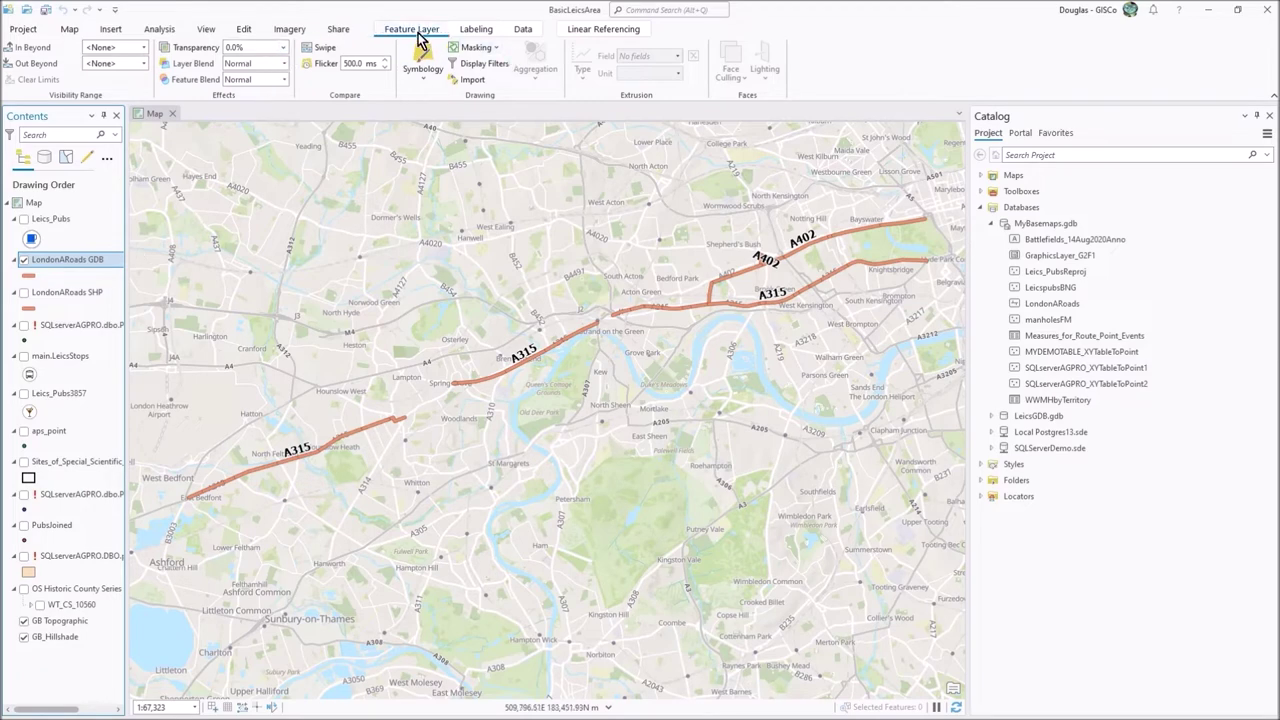
click(489, 64)
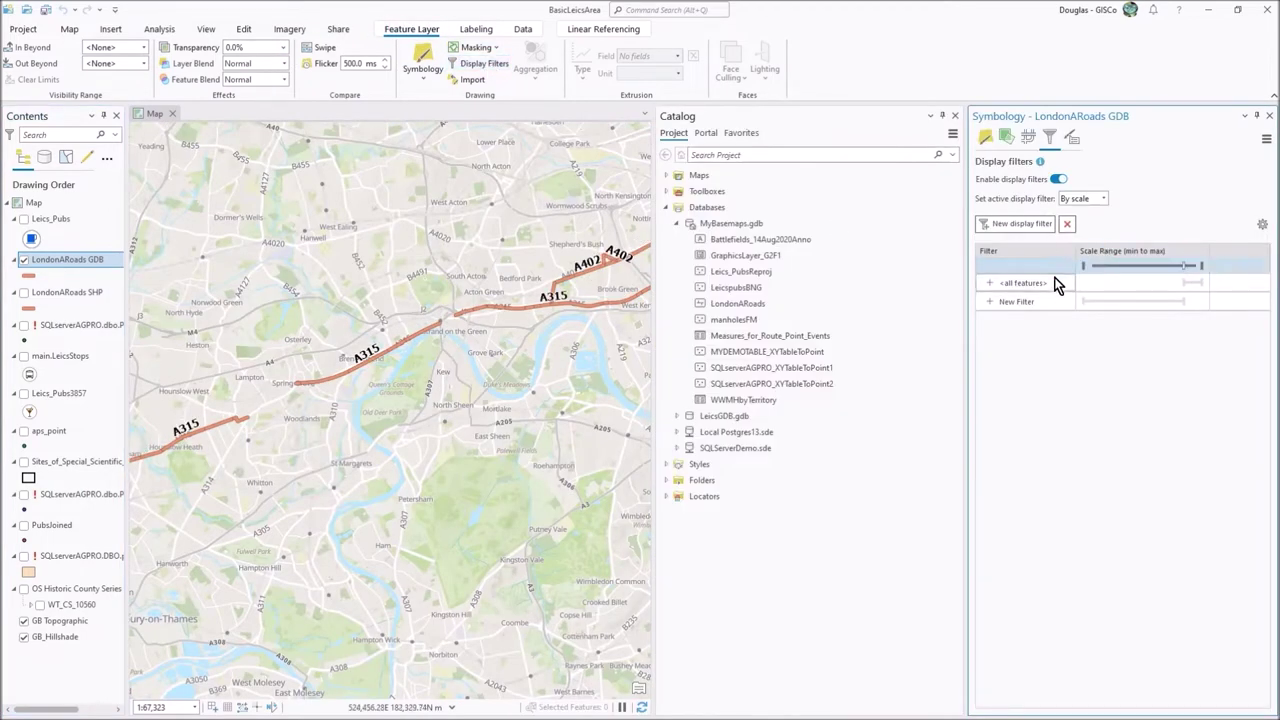
click(1028, 301)
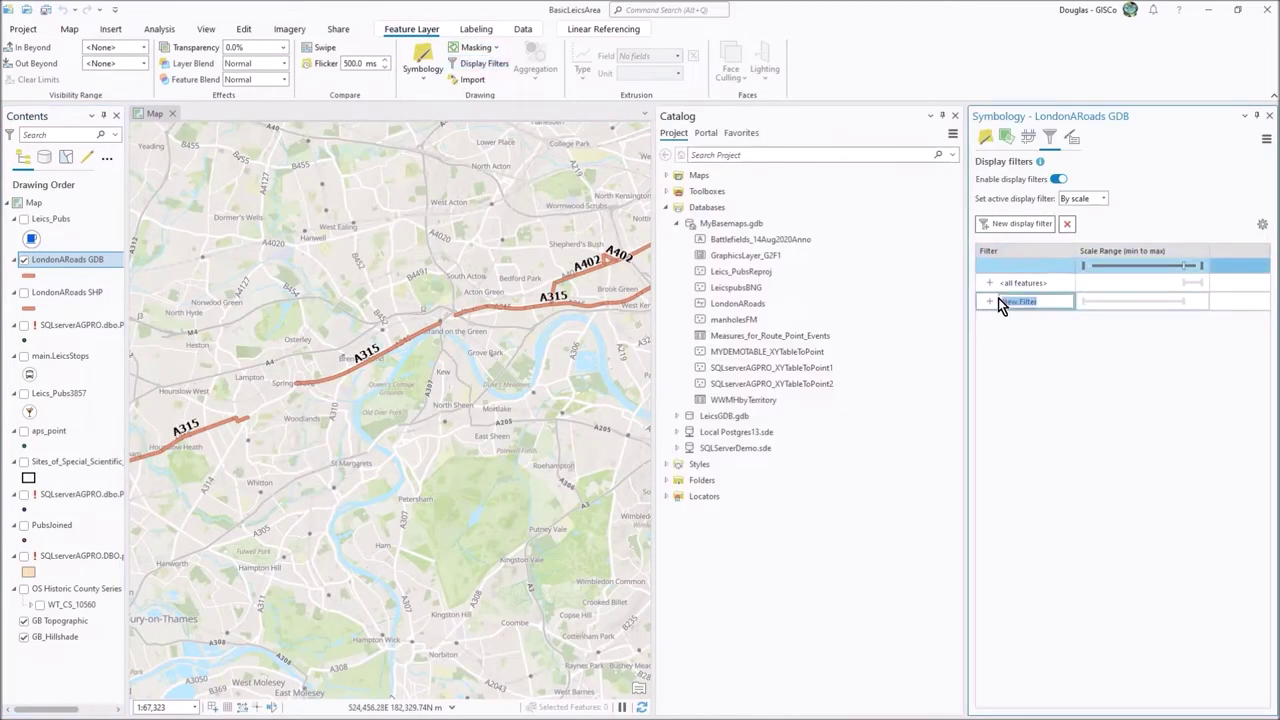
click(989, 301)
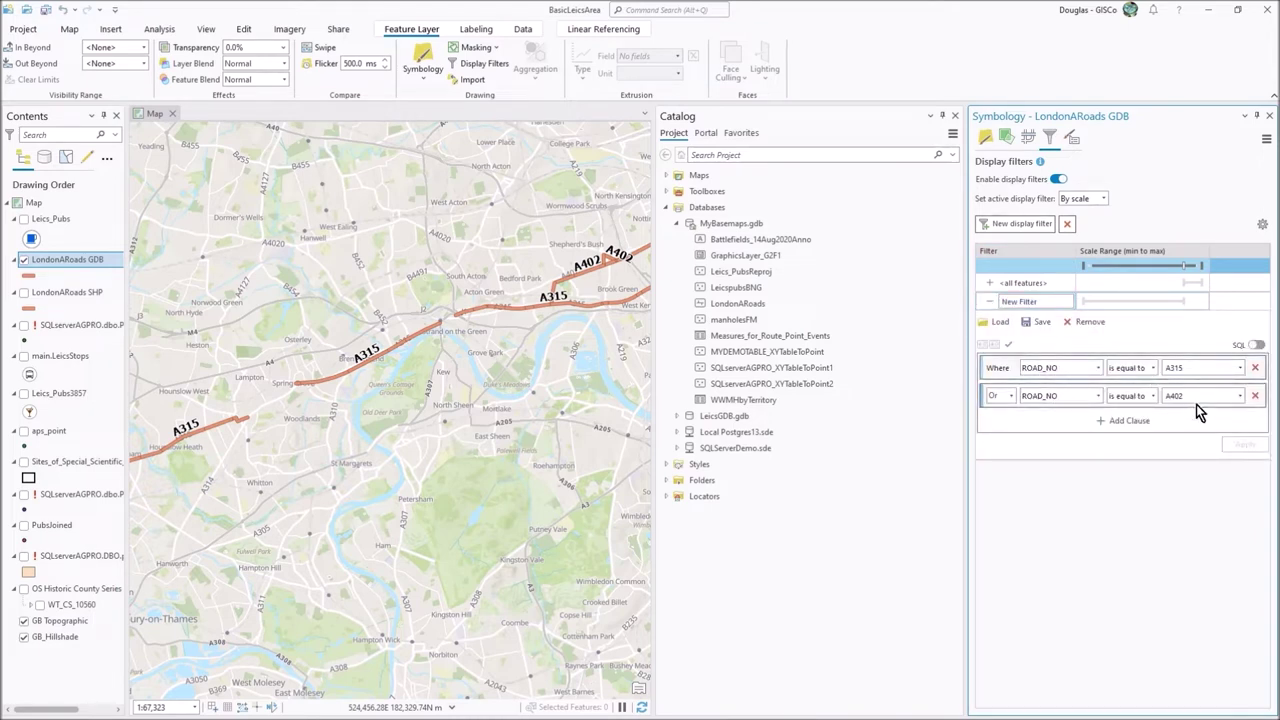
click(1269, 116)
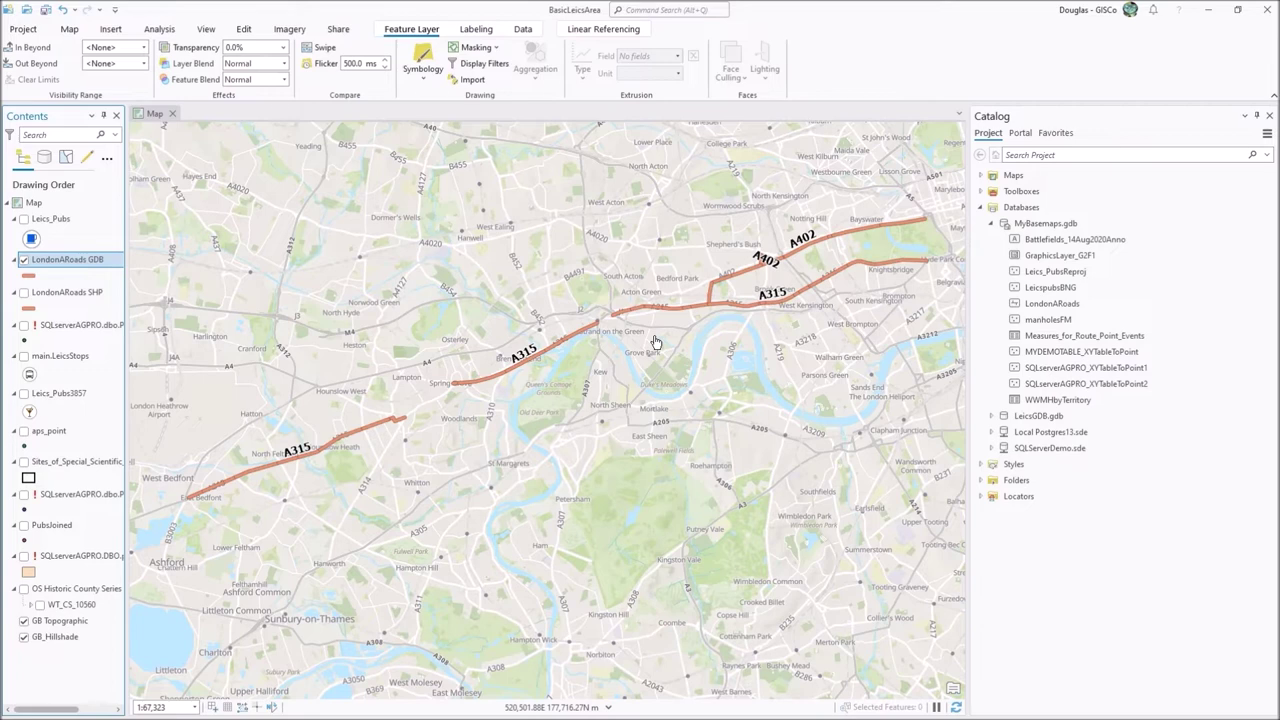
drag(666, 360, 654, 374)
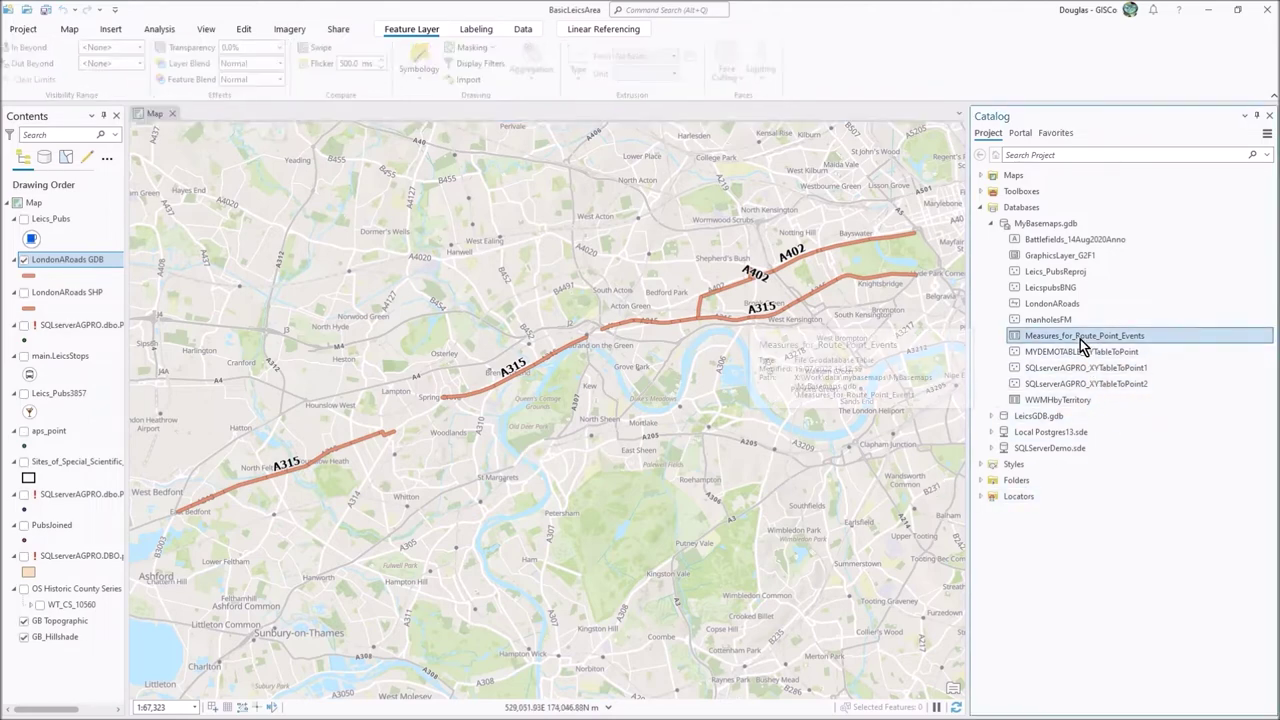
Open the Measures_for_Route_Point_Events table from the Catalog to view its six event rows.
right_click(1022, 339)
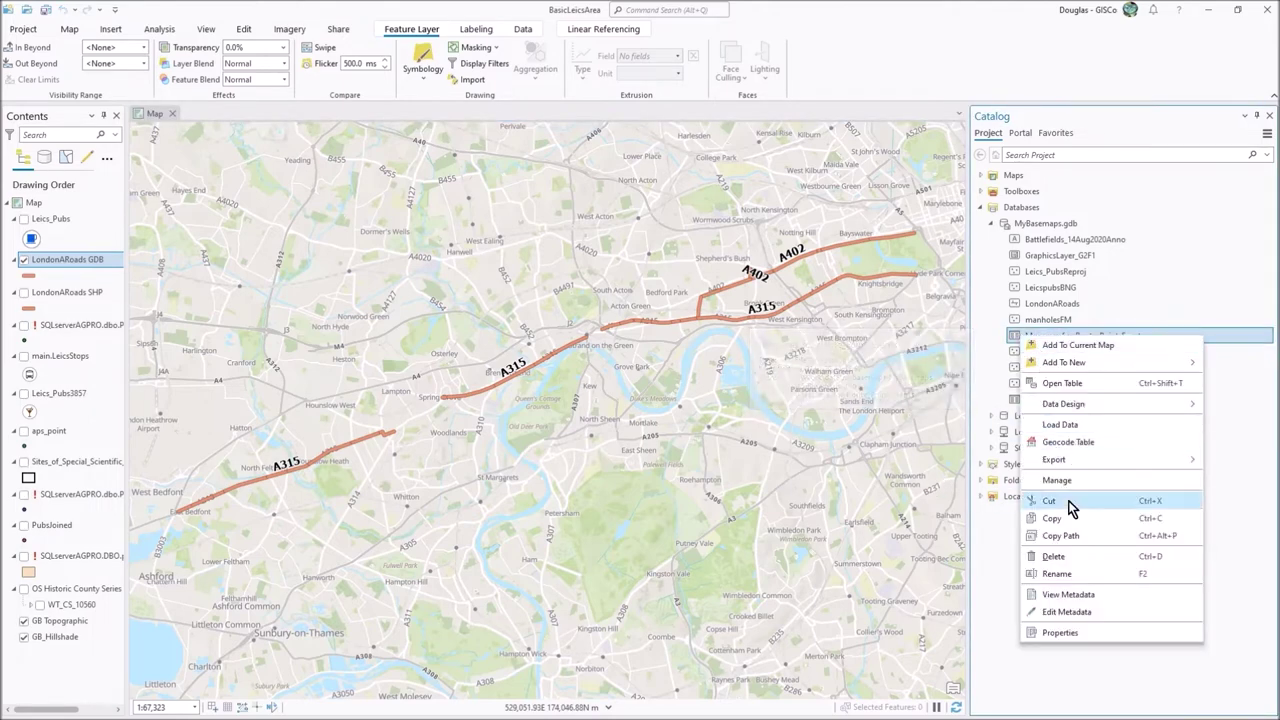
click(1089, 389)
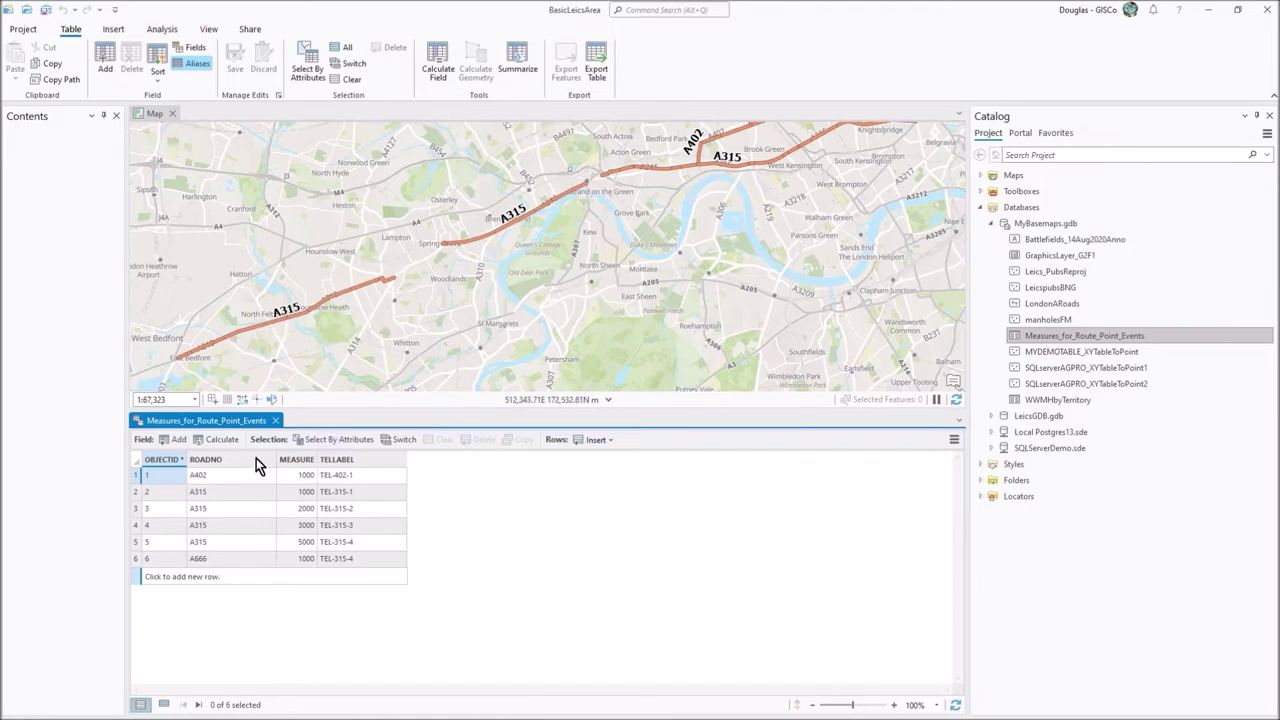
mouse_move(305, 462)
mouse_move(205, 354)
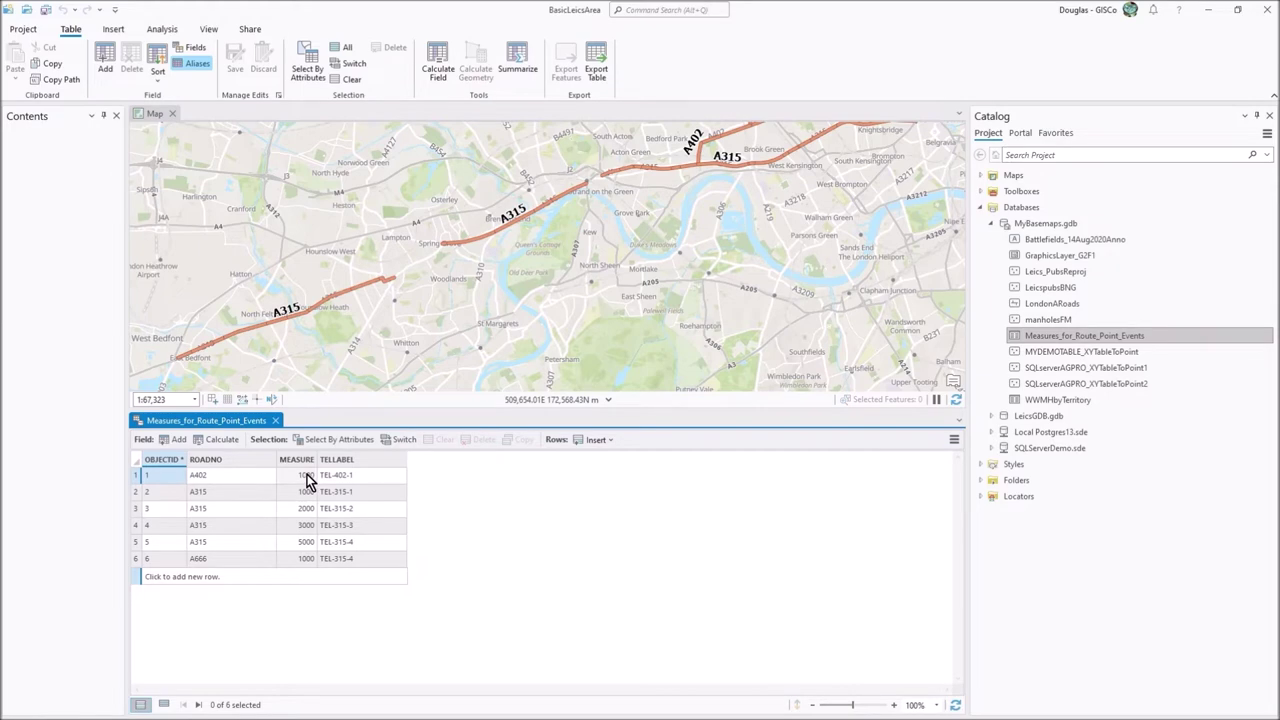
Return to the map view and pan to centre the A315 and A402 routes.
click(688, 300)
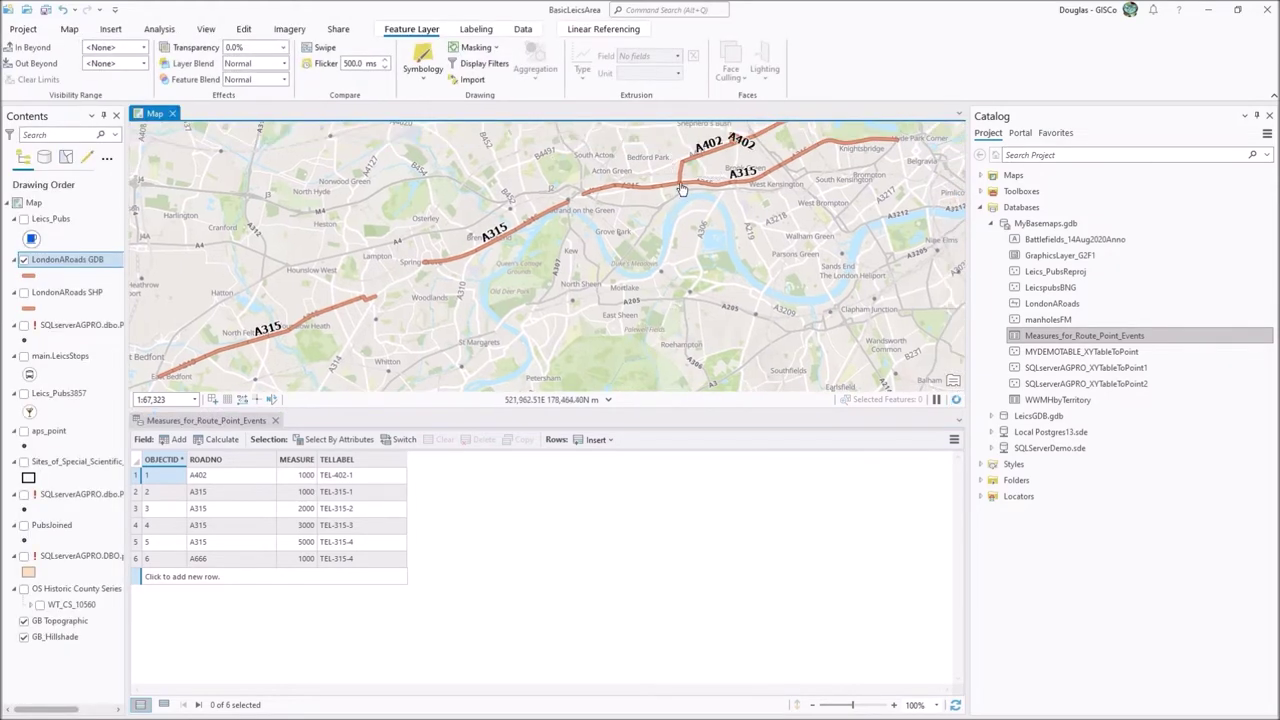
drag(727, 152, 665, 296)
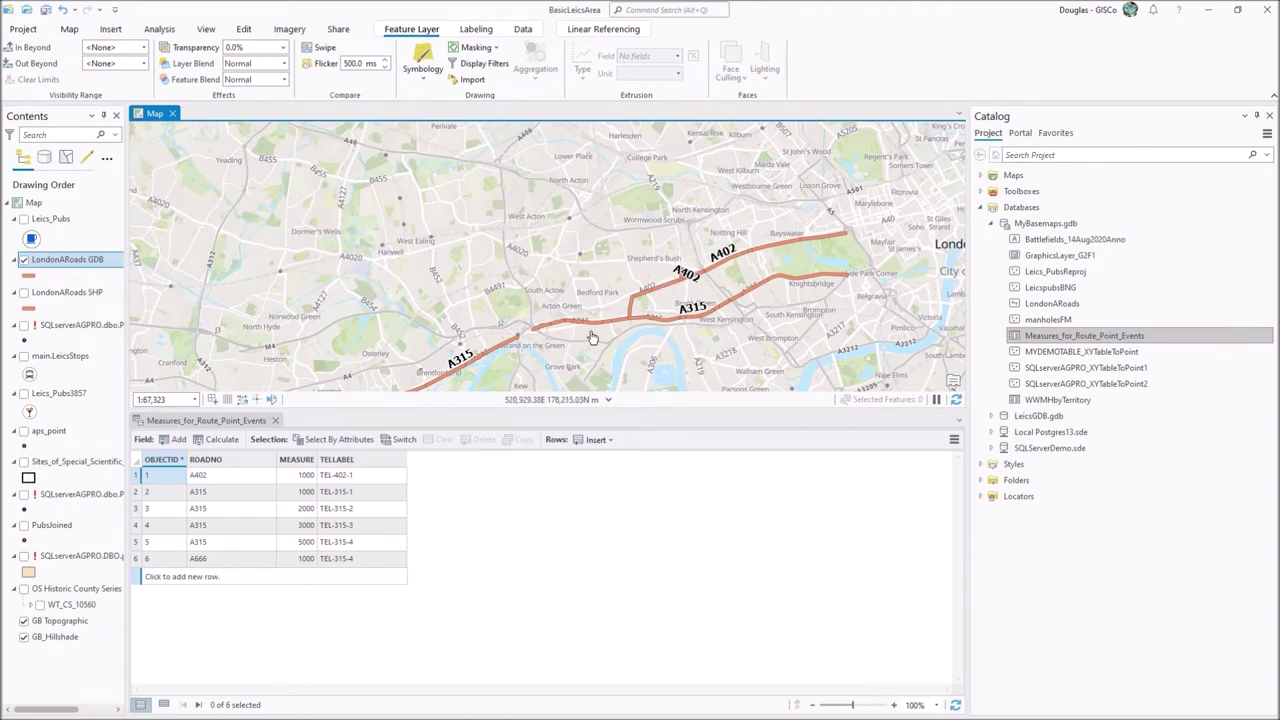
drag(592, 338, 632, 250)
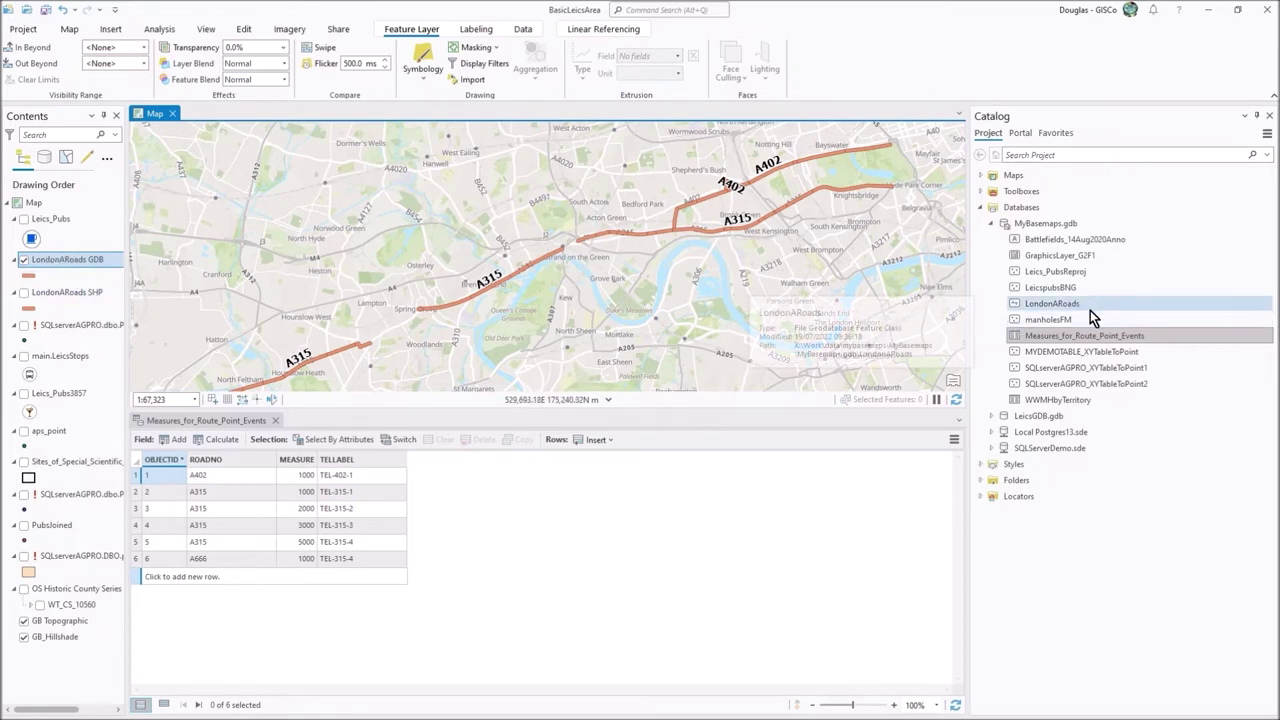
Launch Create Routes from the Linear Referencing Tools toolbox in the Geoprocessing pane.
click(158, 29)
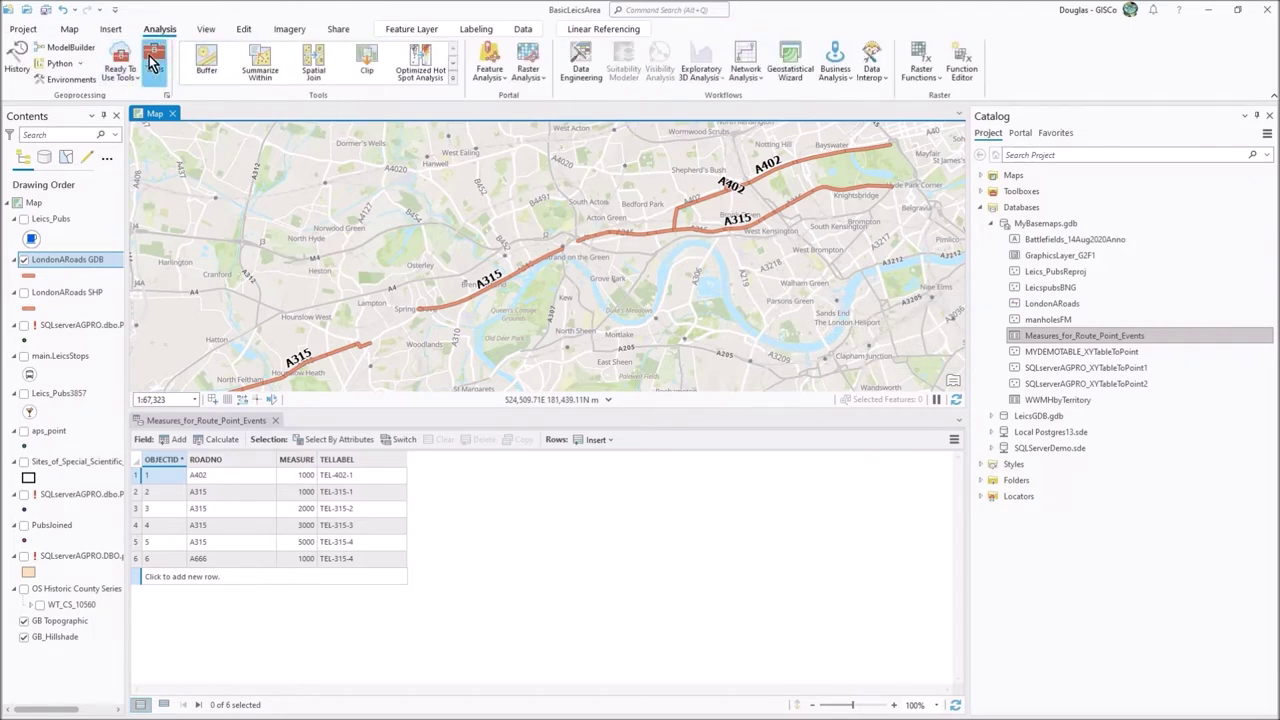
click(153, 62)
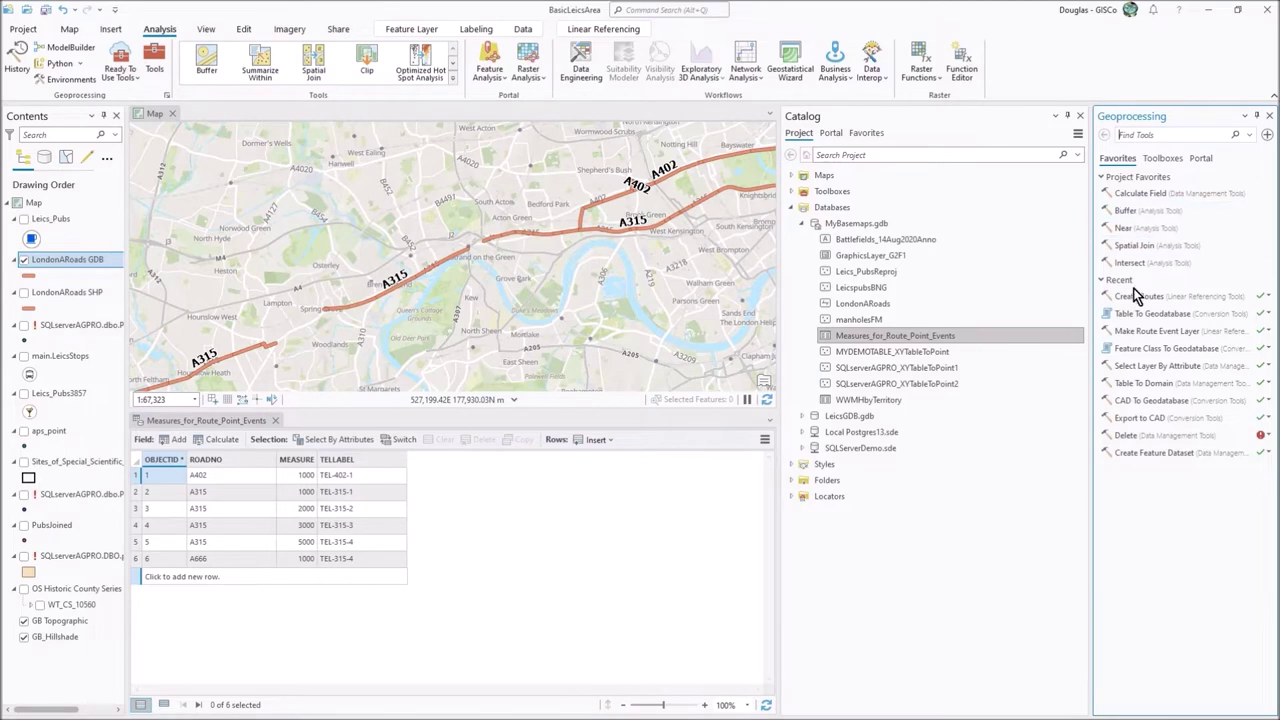
click(1218, 296)
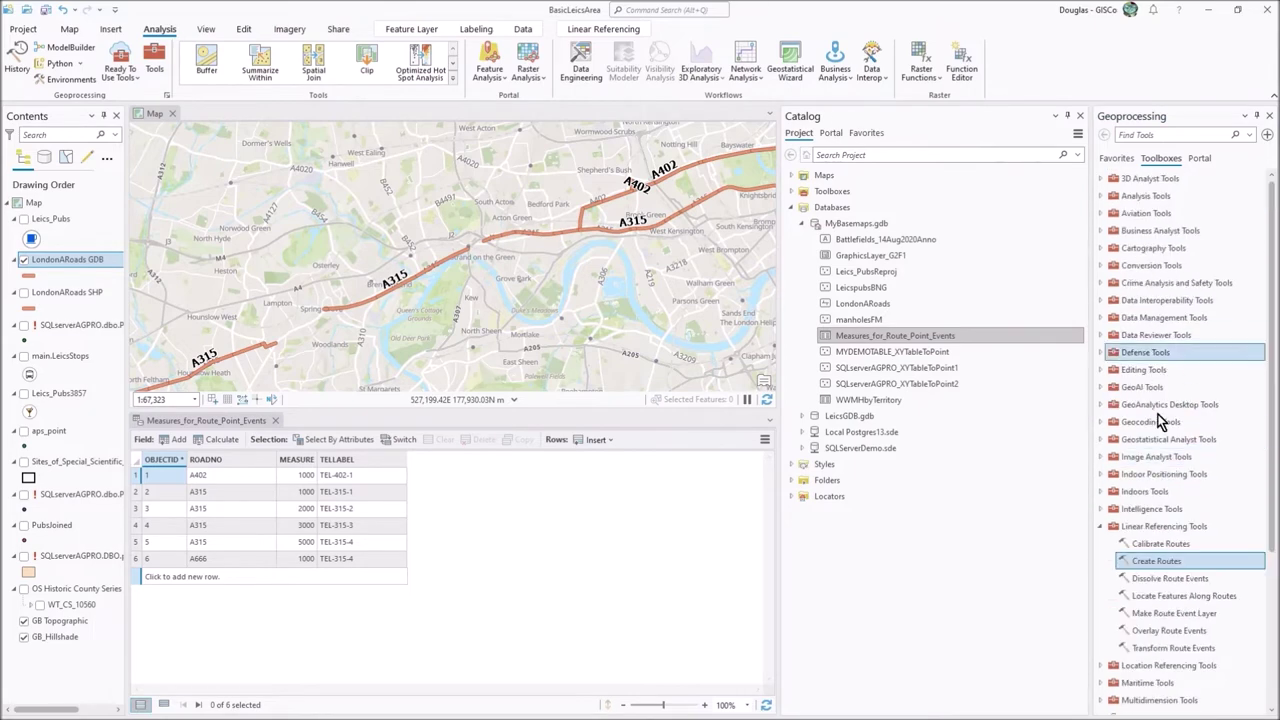
scroll(1188, 418, down, 3)
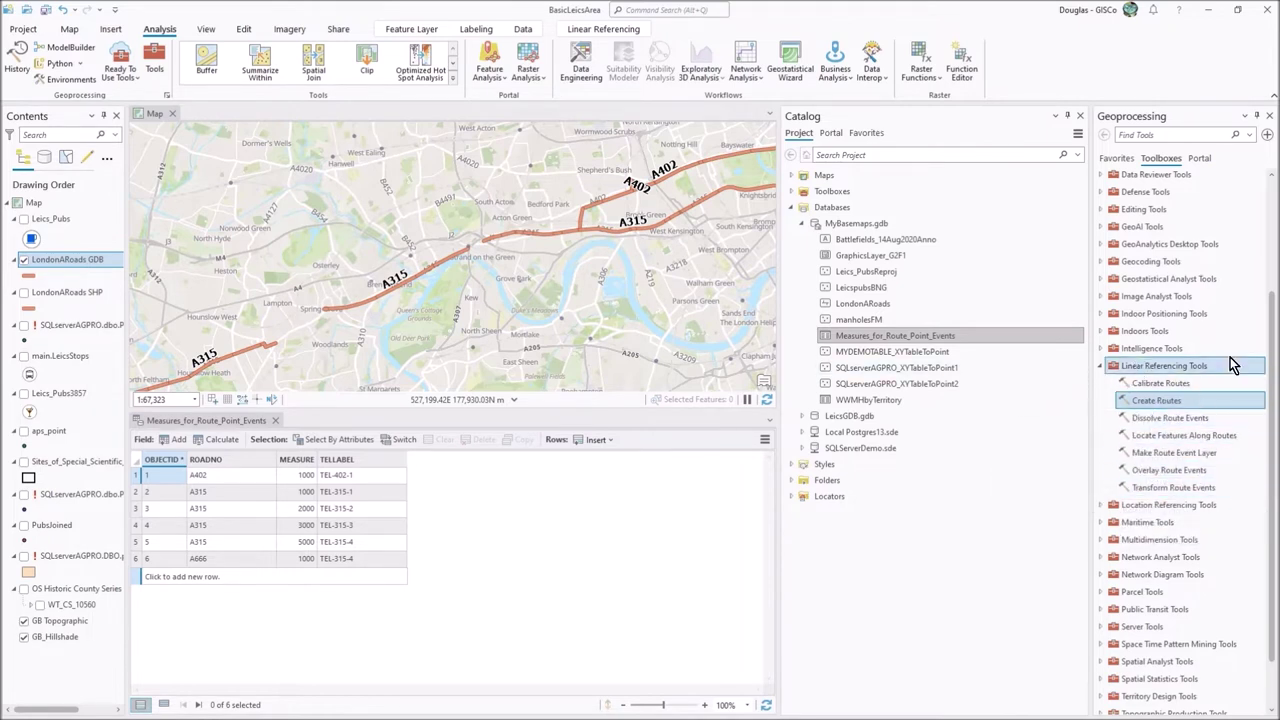
ctrl+click(1150, 437)
ctrl+click(1156, 442)
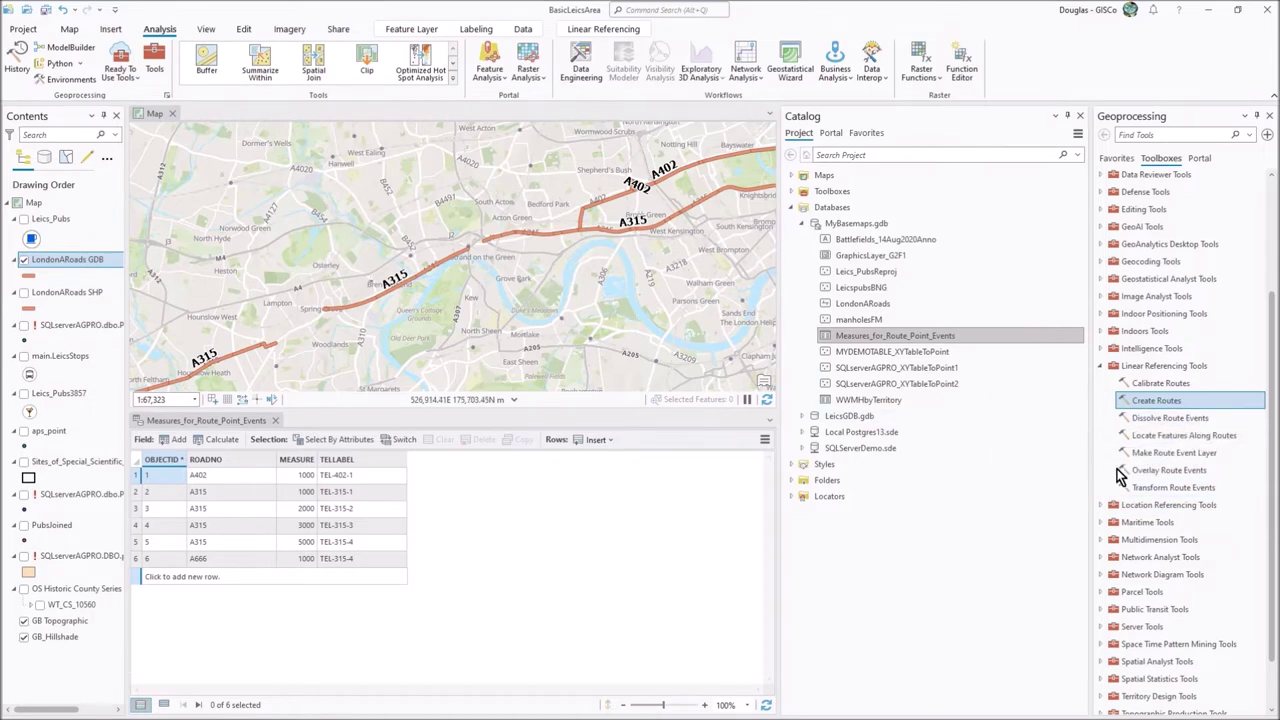
double_click(1149, 401)
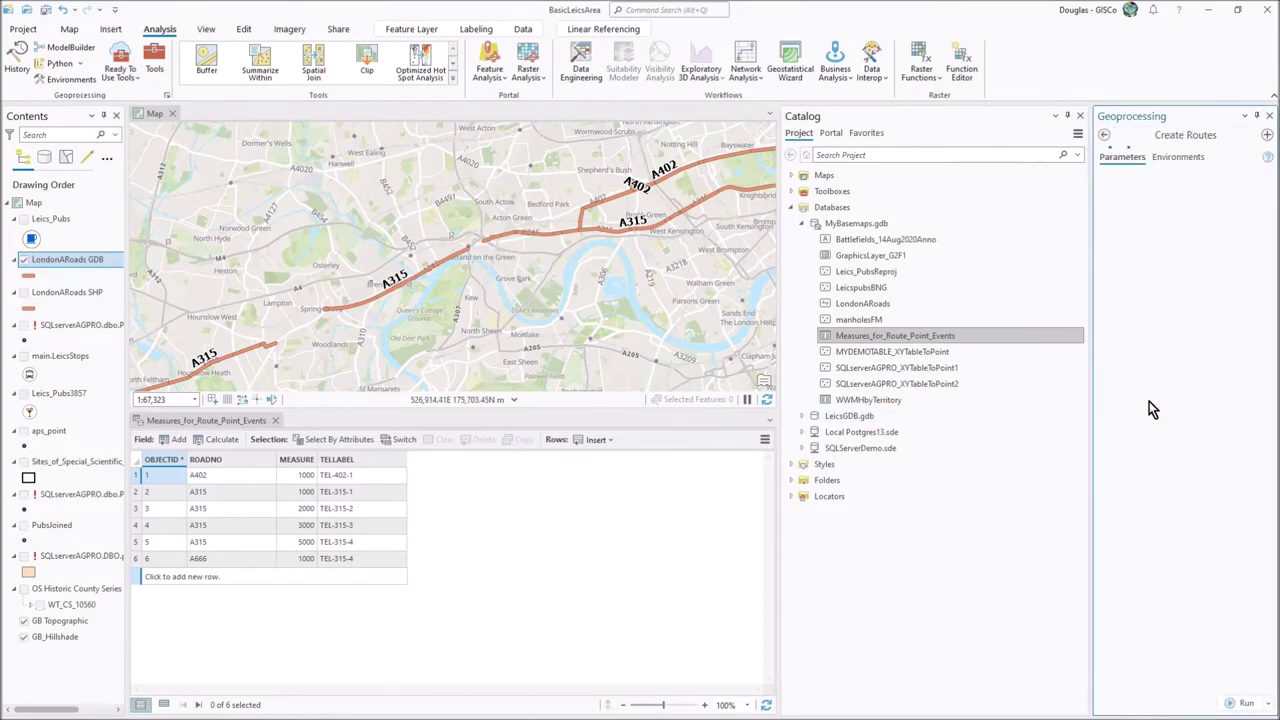
Set Create Routes input to LondonARoads GDB, route ID ROAD_NO, output LondonARoadsGDB_Routes.
drag(1089, 346, 978, 340)
click(1250, 190)
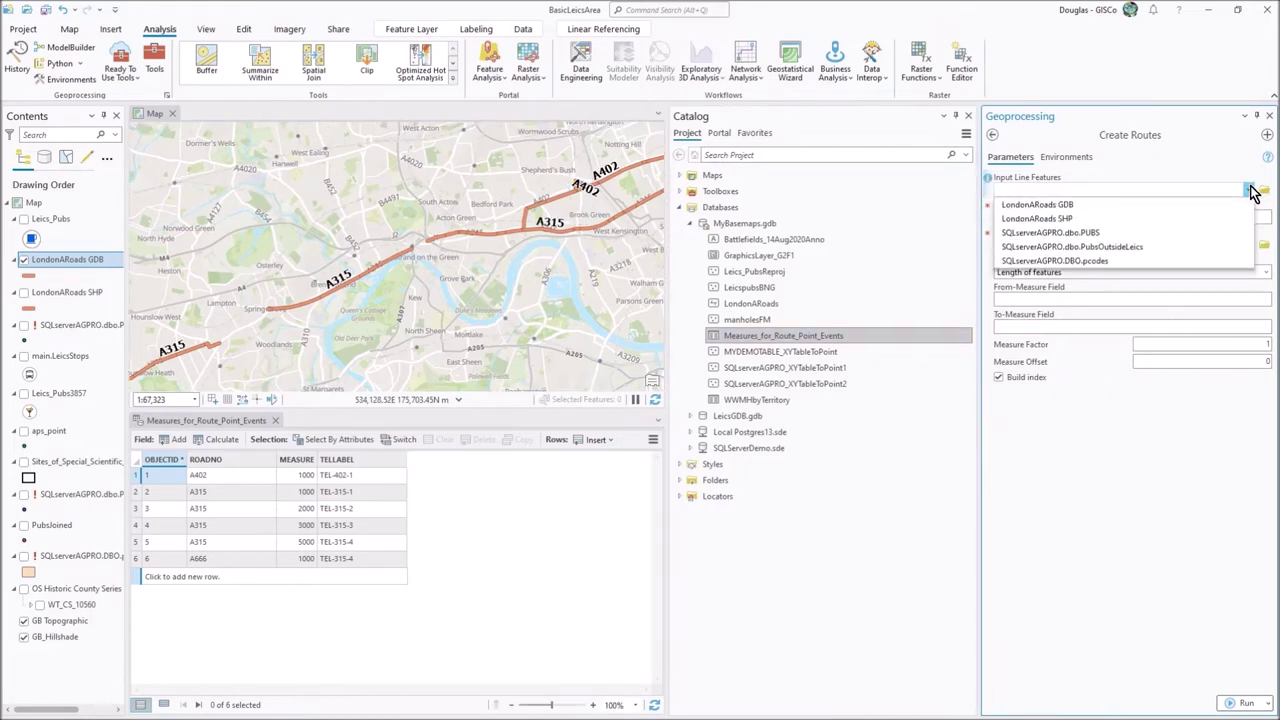
click(1066, 204)
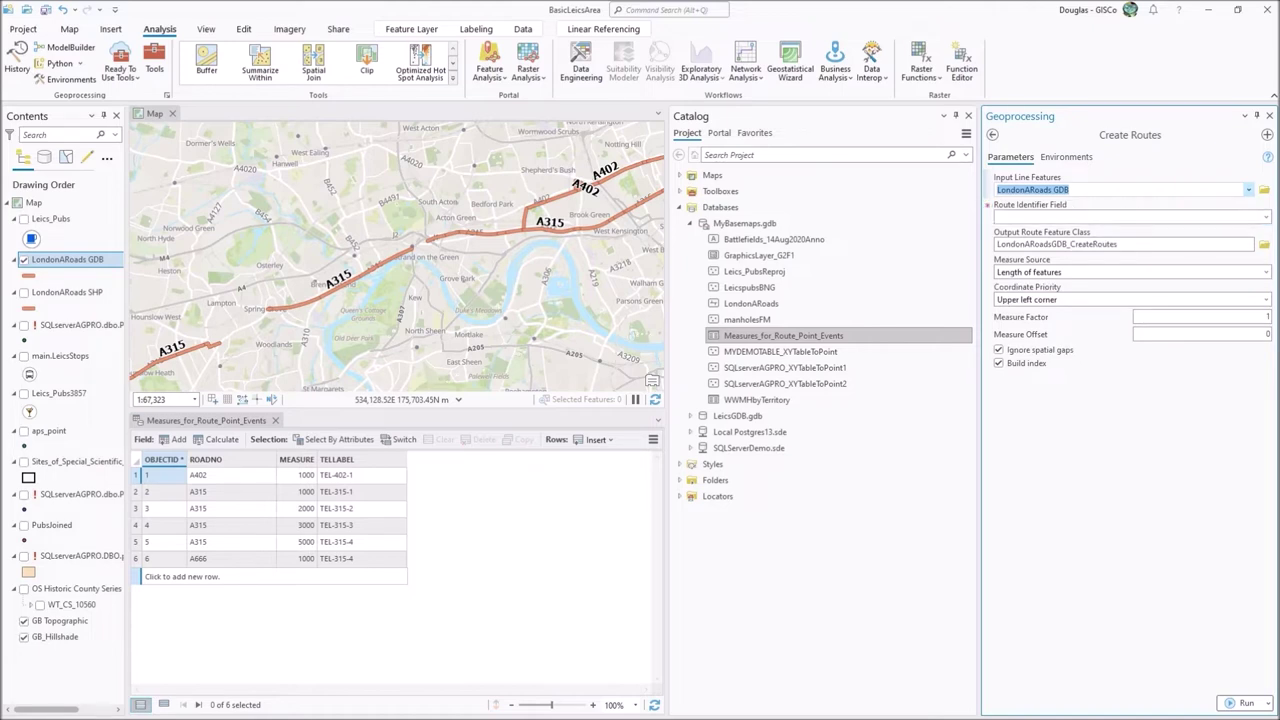
click(1266, 217)
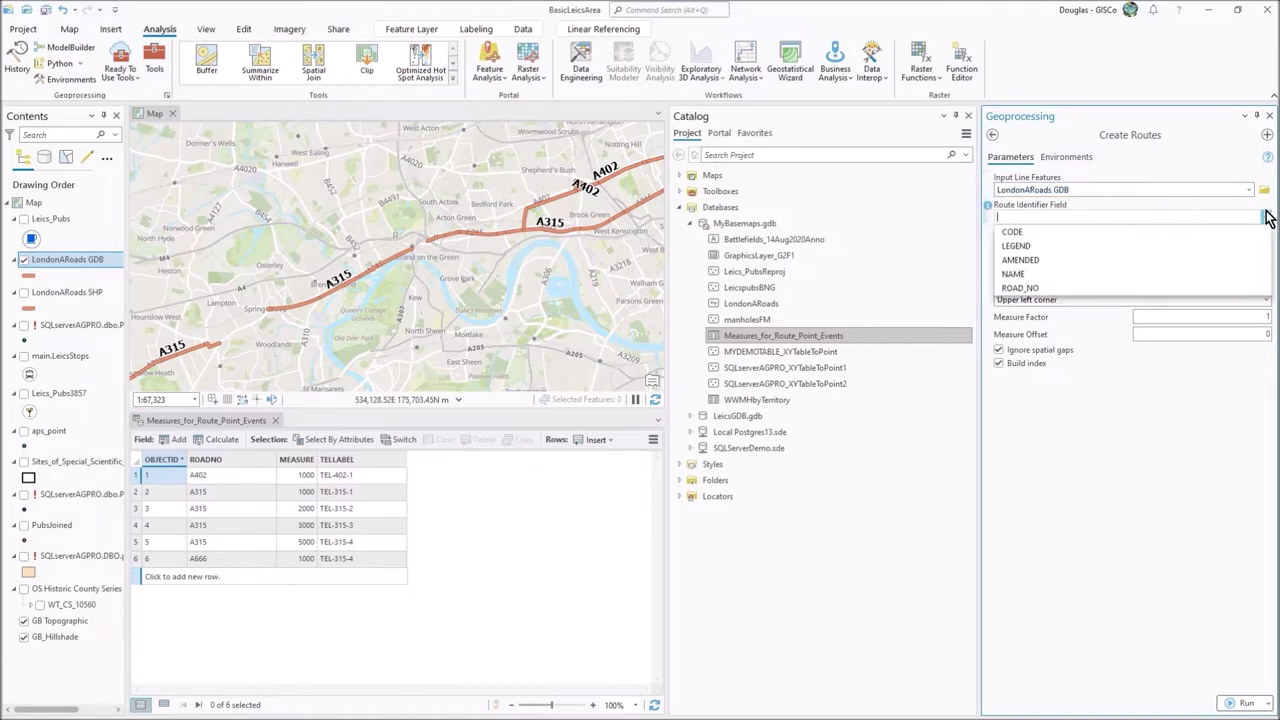
click(1030, 292)
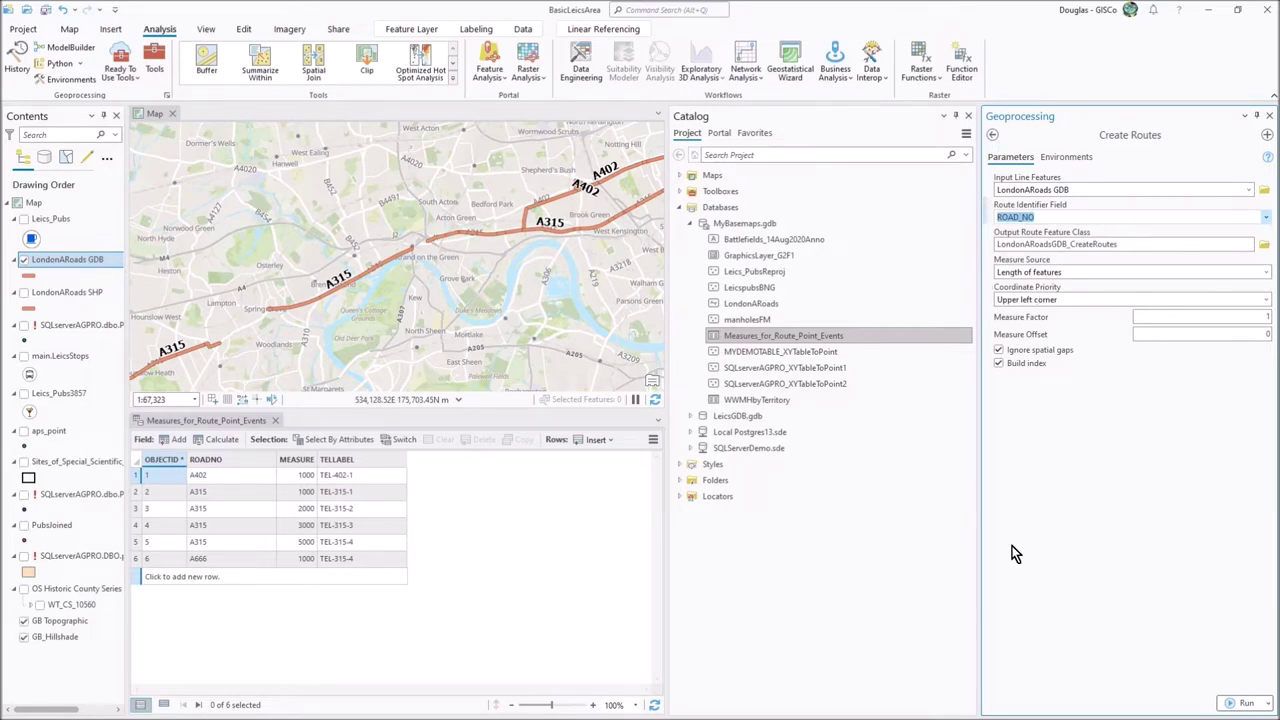
click(1106, 245)
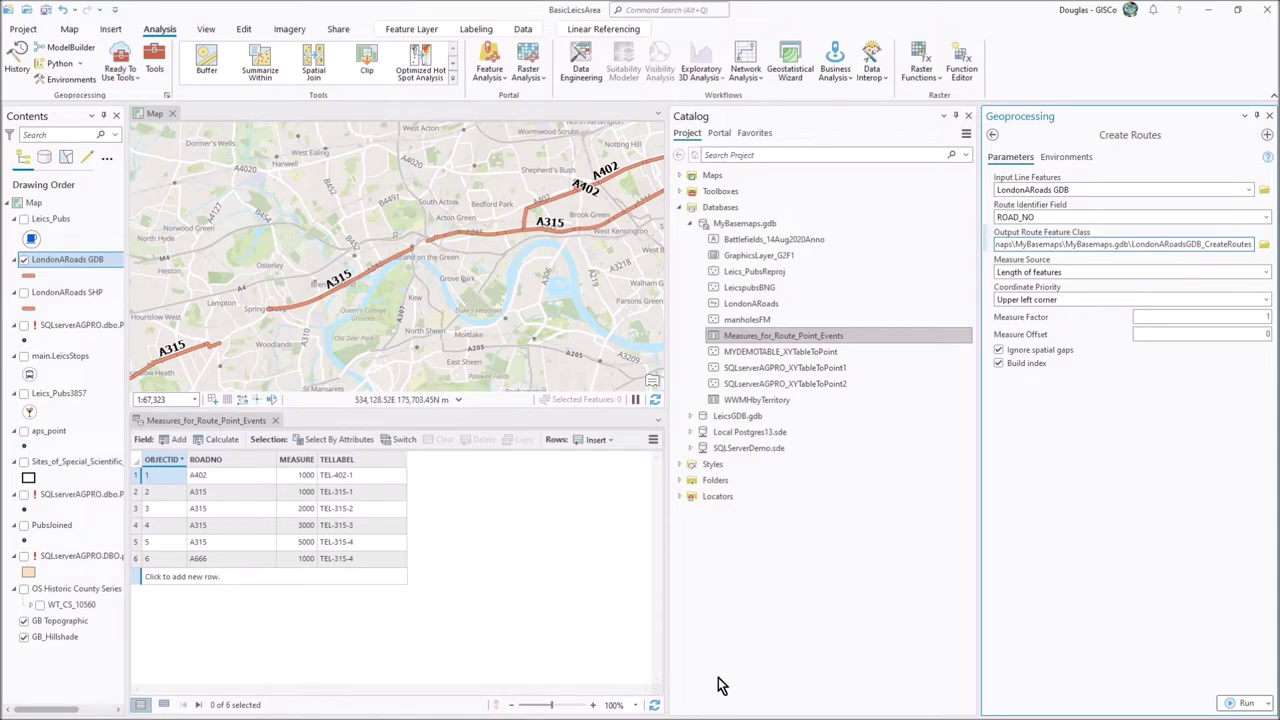
key(BackSpace)
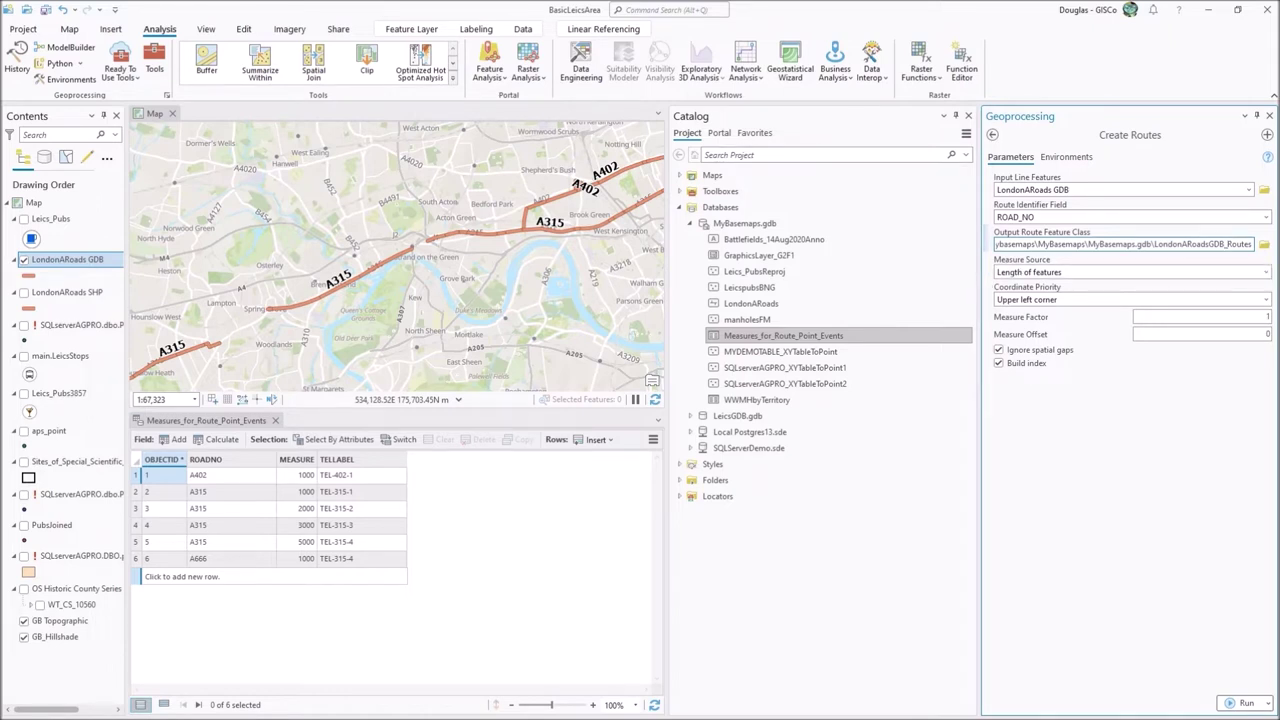
Keep Length of features as the measure source and run Create Routes.
click(1266, 273)
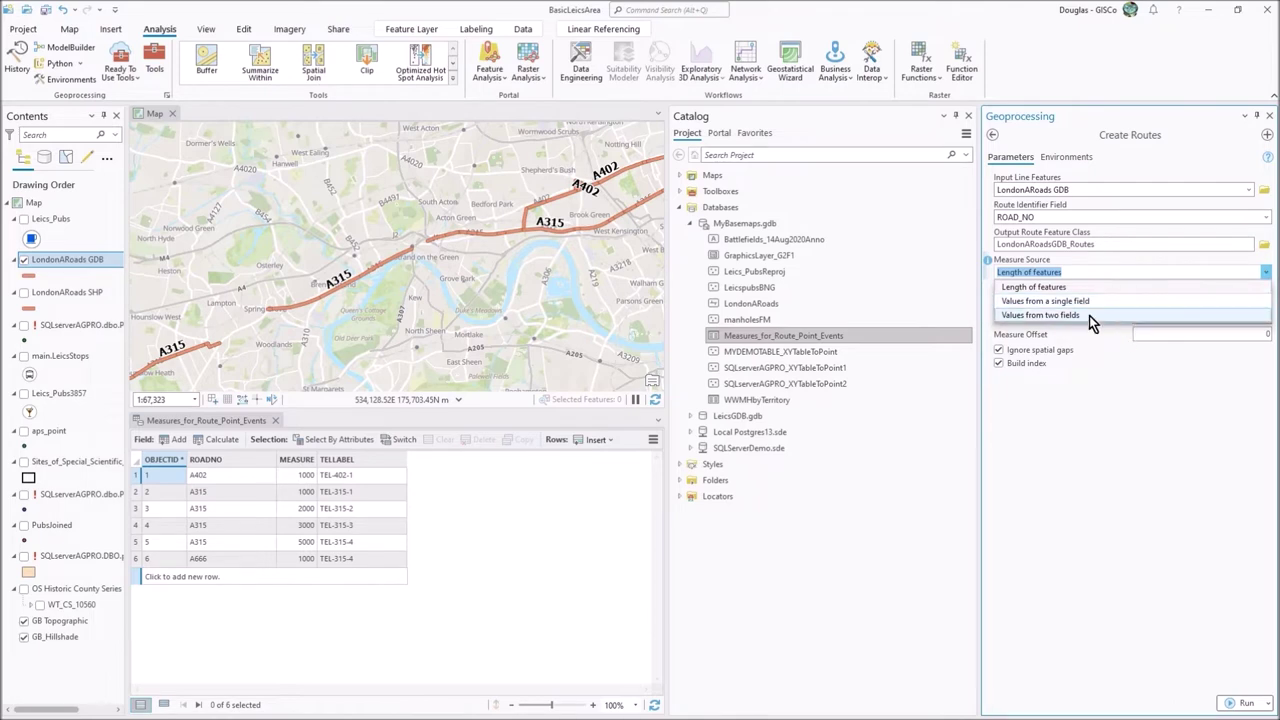
click(1266, 276)
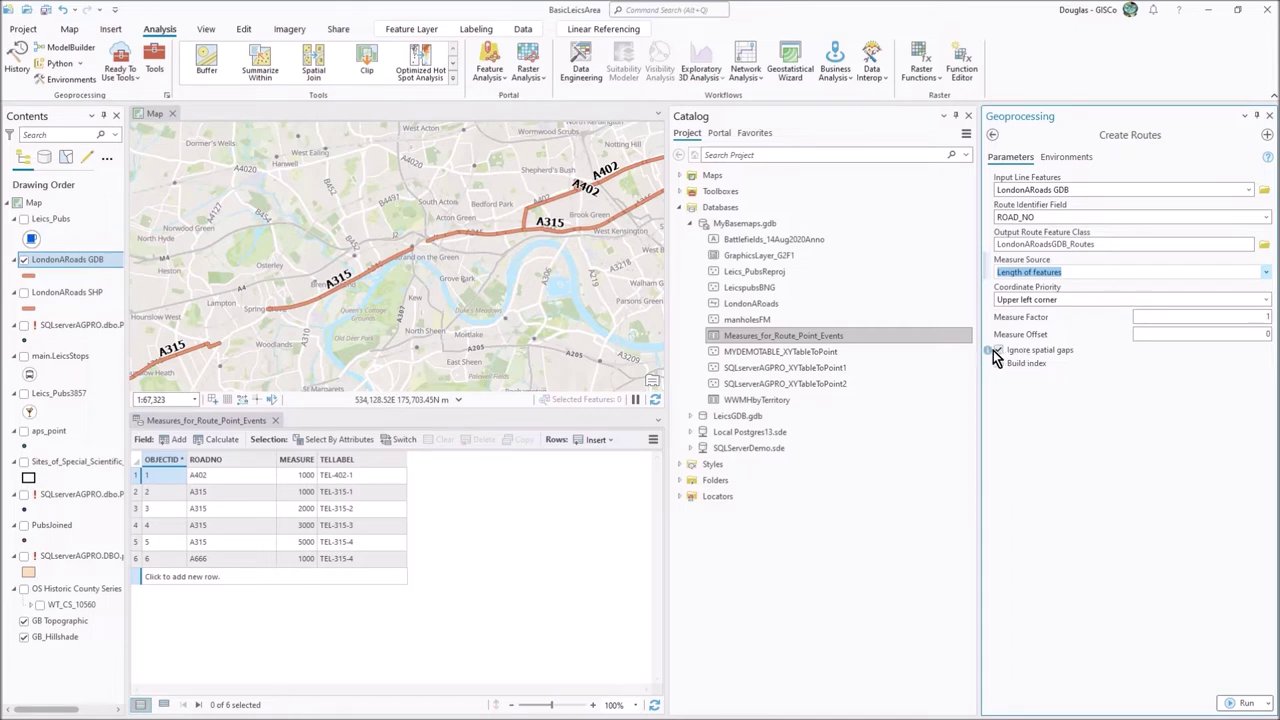
mouse_move(986, 352)
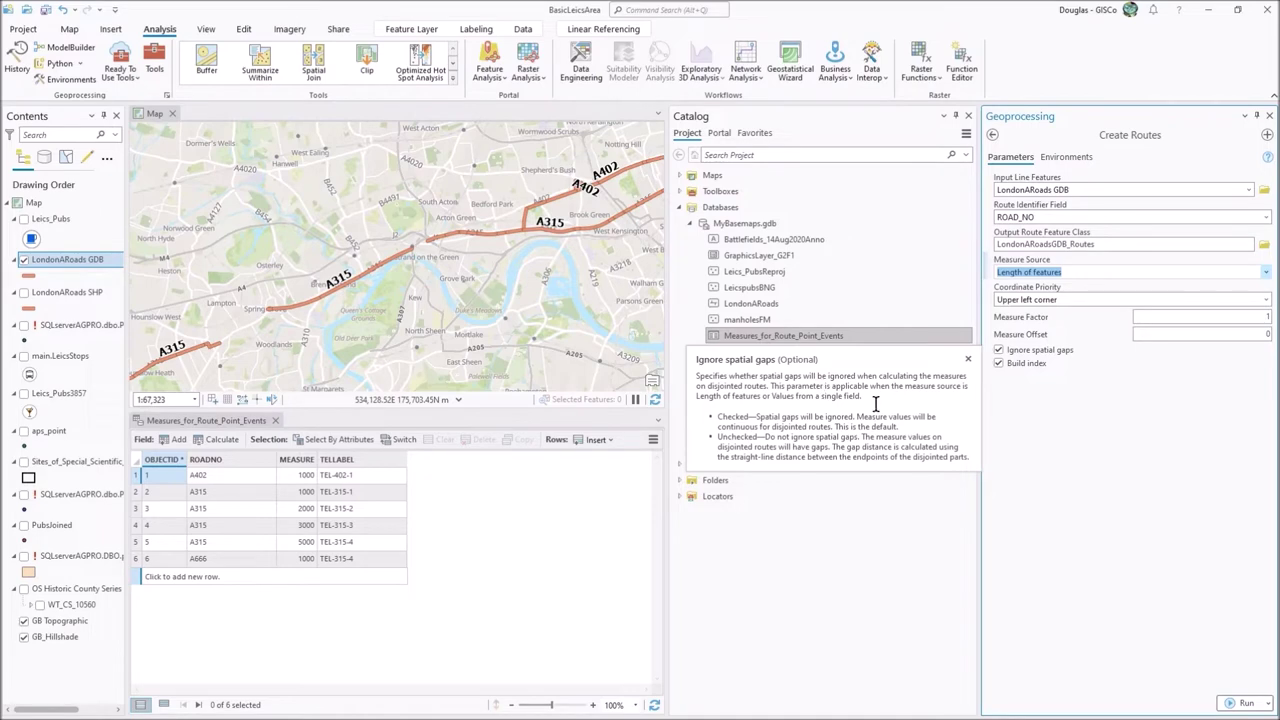
click(1208, 577)
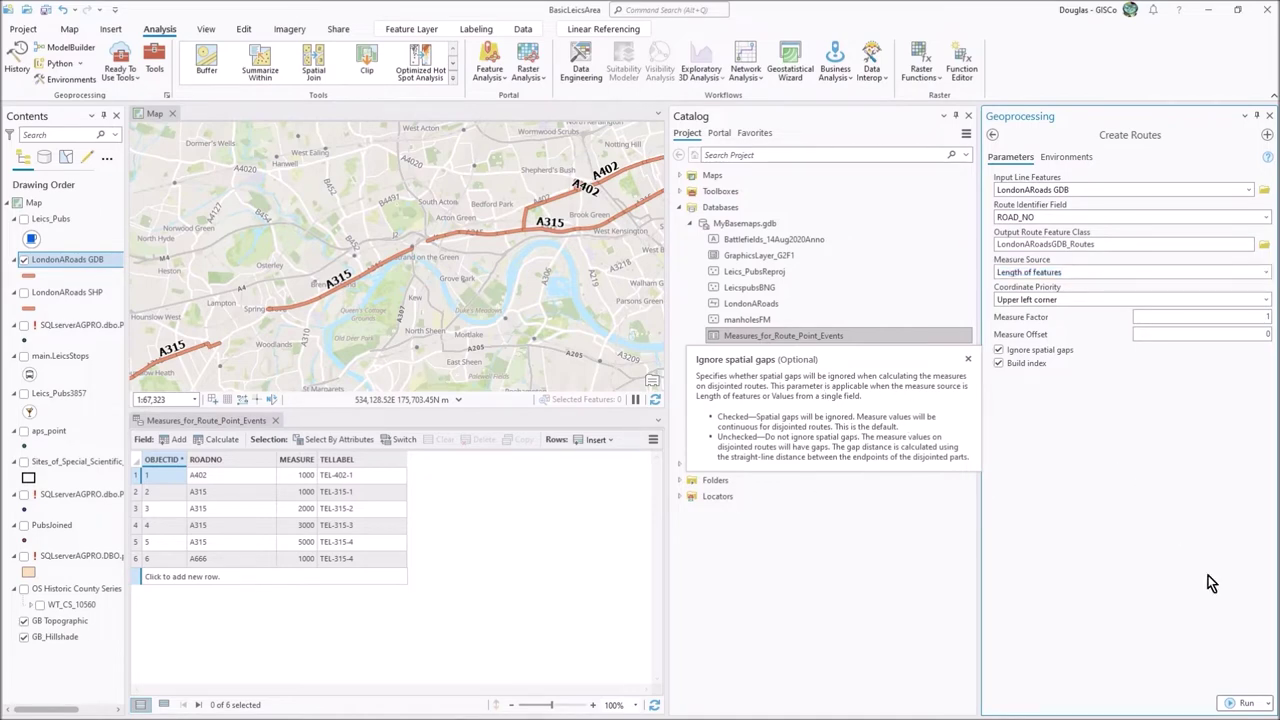
click(1240, 704)
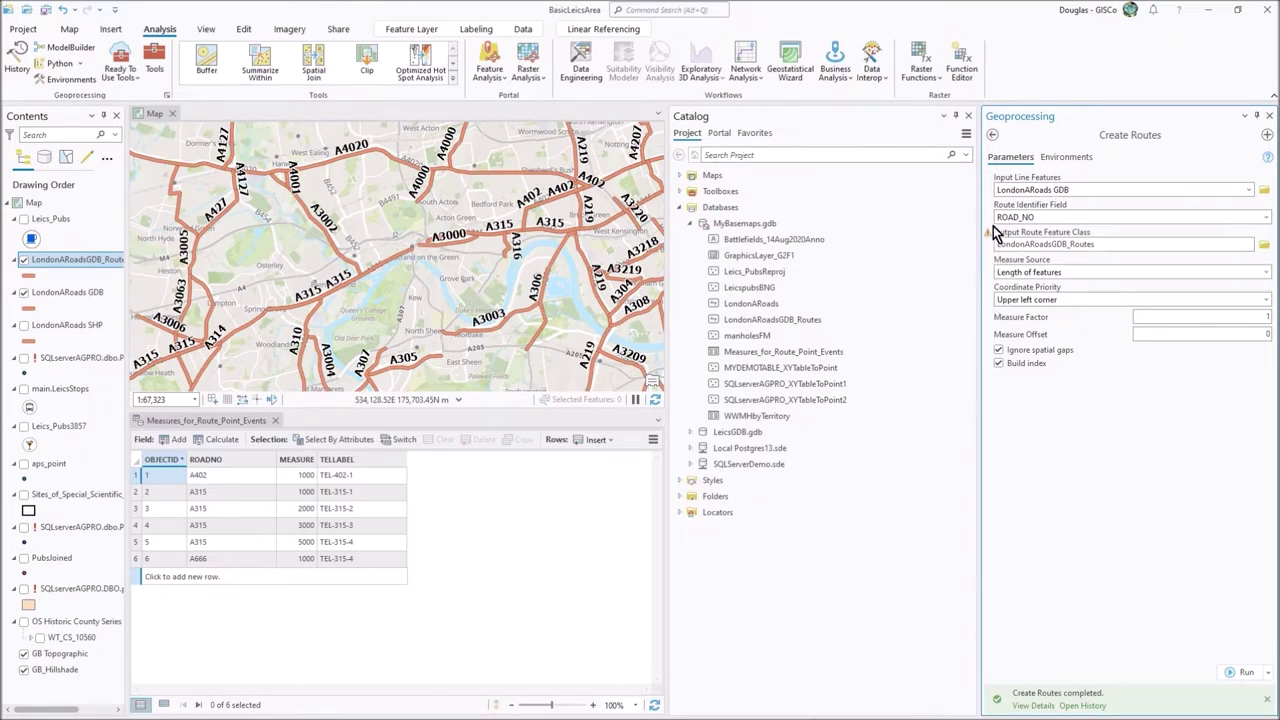
Refresh MyBasemaps.gdb in the Catalog so LondonARoadsGDB_Routes appears.
mouse_move(990, 235)
click(992, 134)
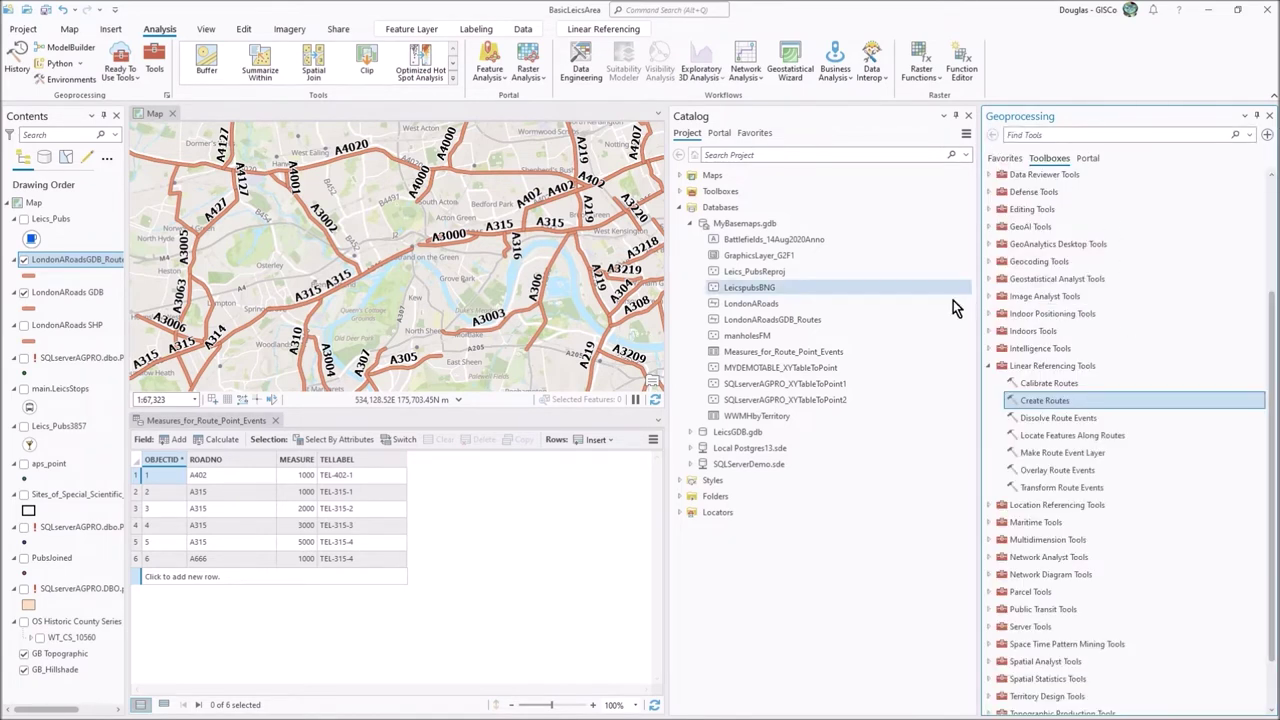
right_click(739, 225)
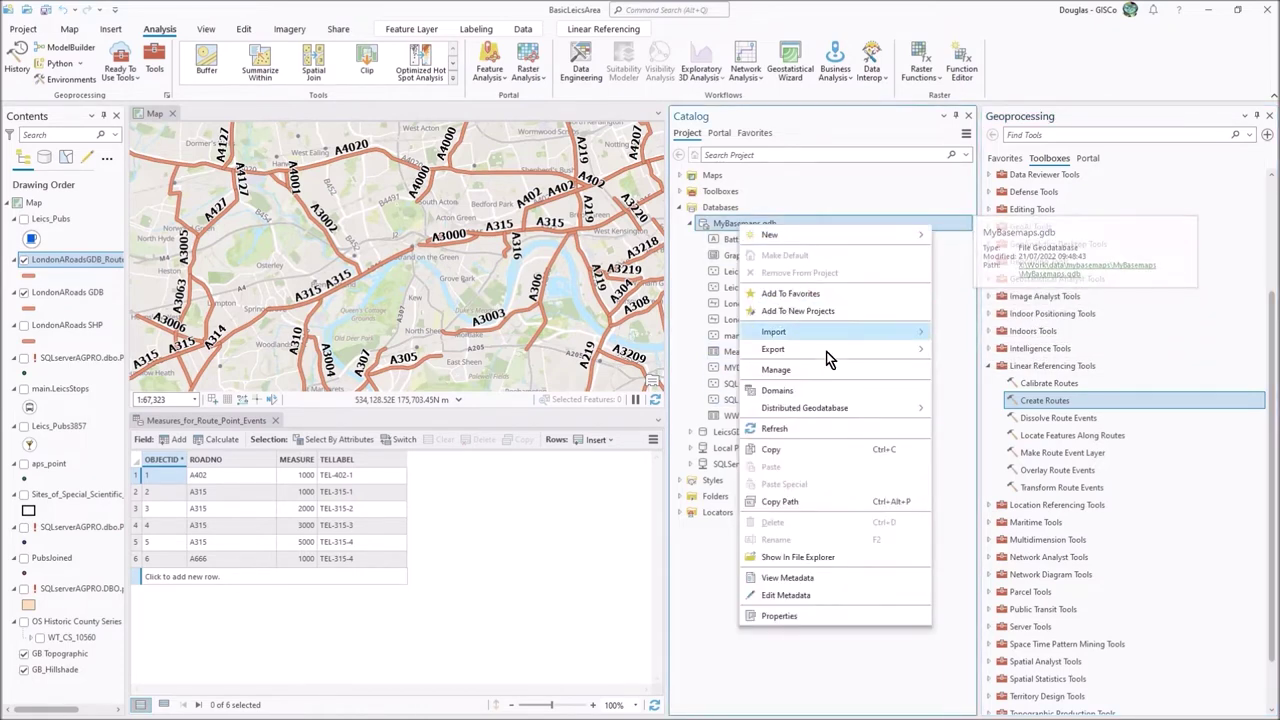
click(815, 430)
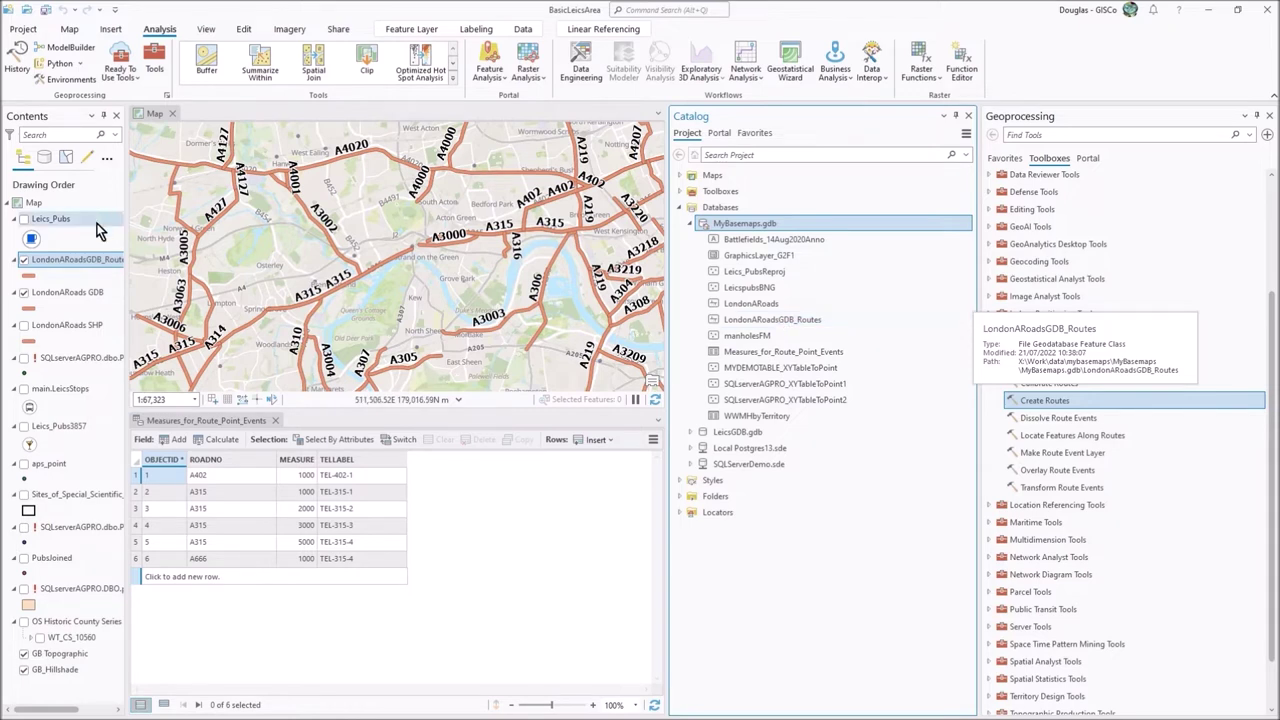
Hide the LondonARoads GDB layer so only LondonARoadsGDB_Routes draws.
click(70, 292)
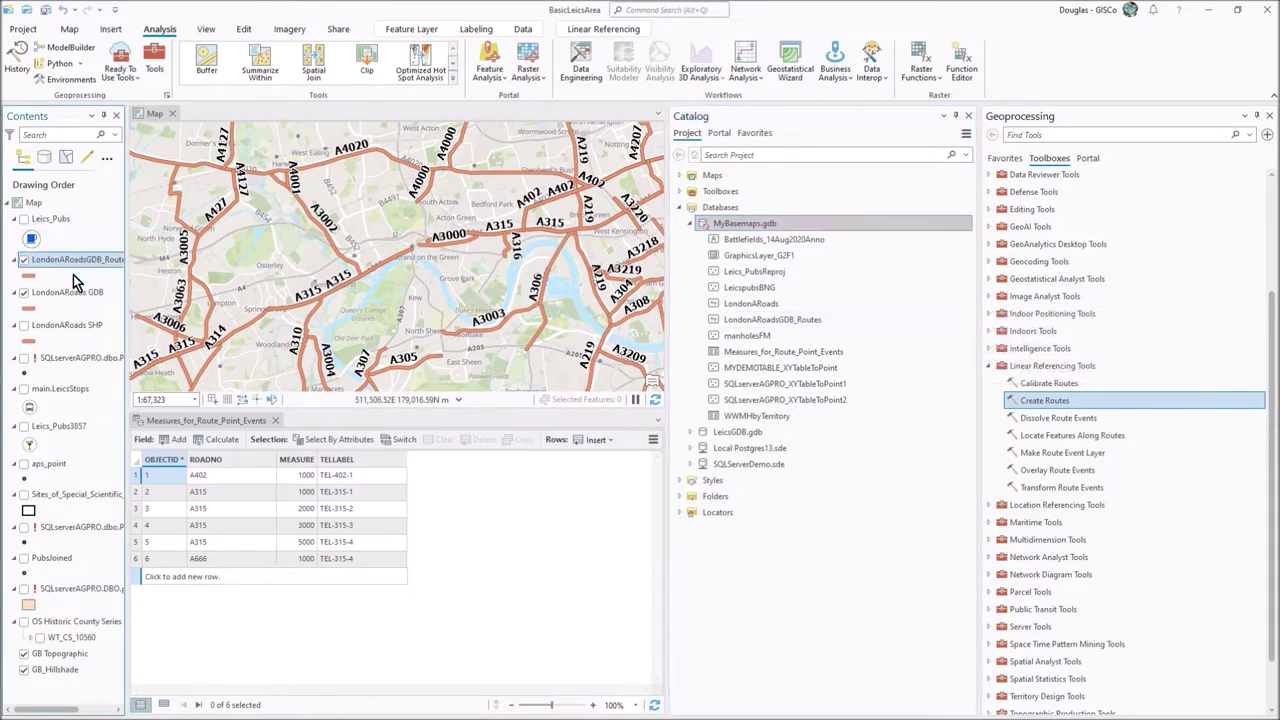
click(78, 262)
click(74, 292)
click(74, 263)
click(72, 298)
click(67, 262)
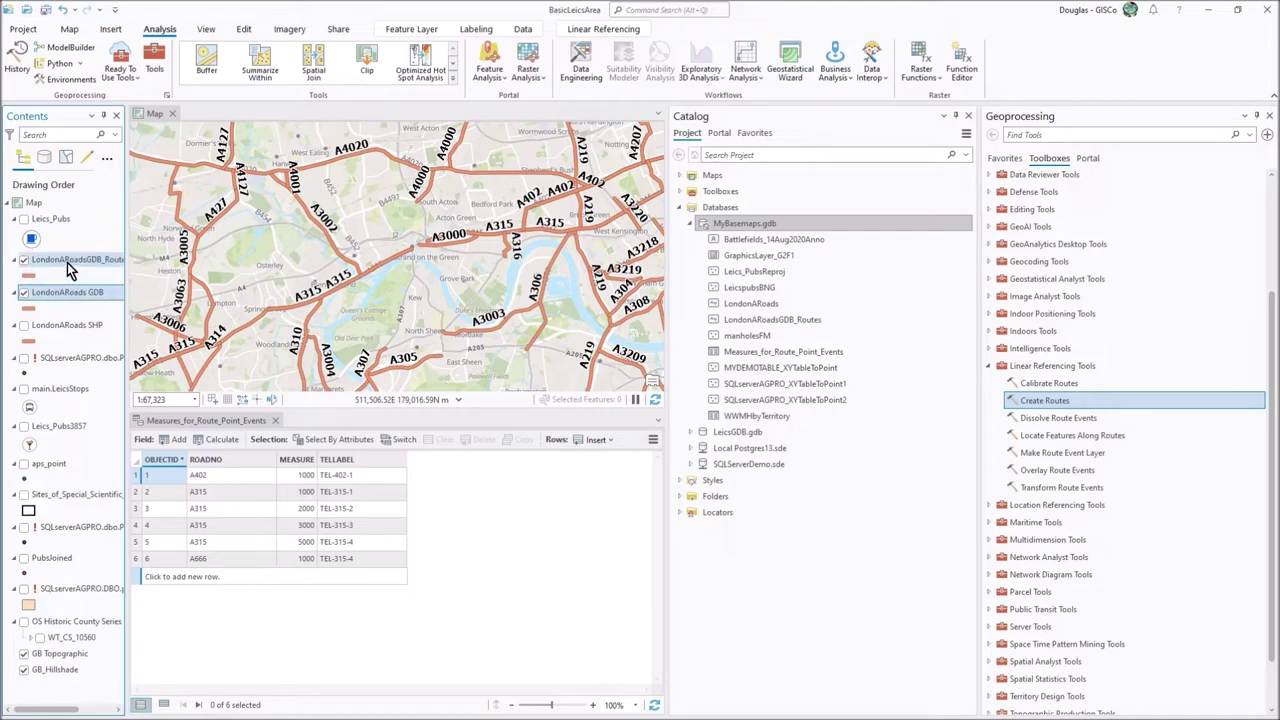
click(24, 293)
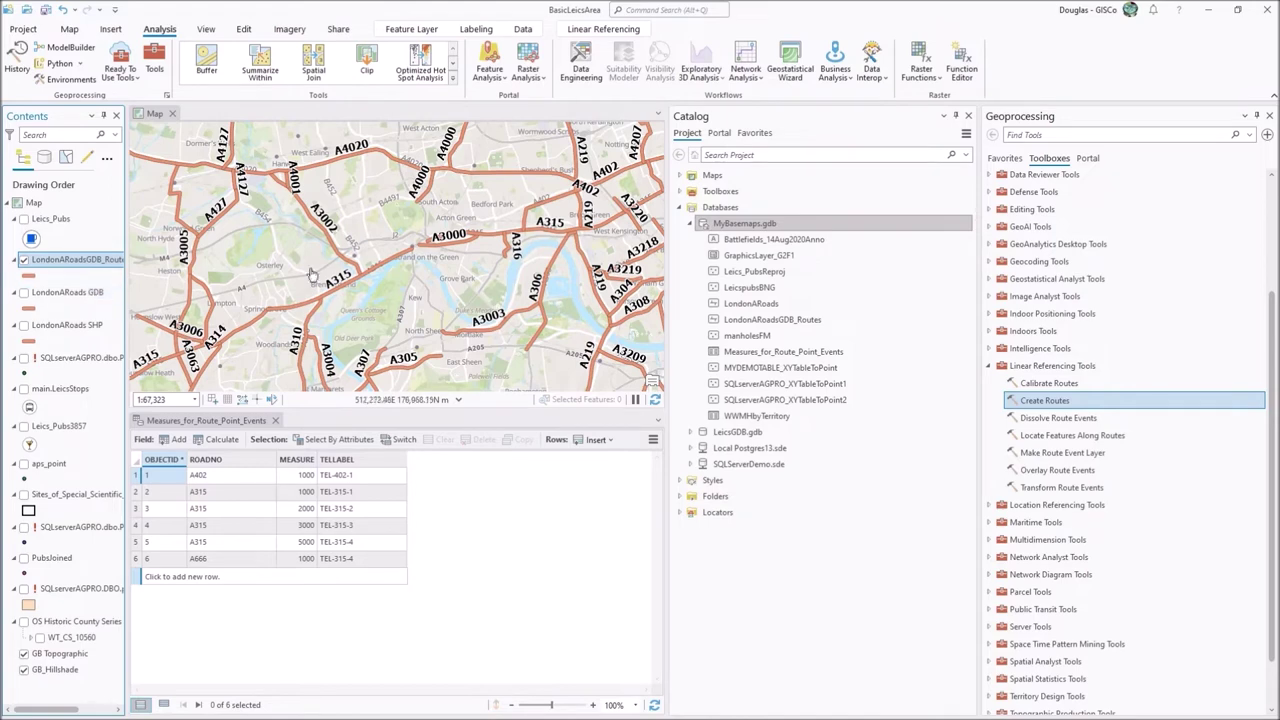
Pan and zoom the map out to cover the area around Heathrow.
drag(349, 264, 510, 288)
scroll(510, 288, down, 2)
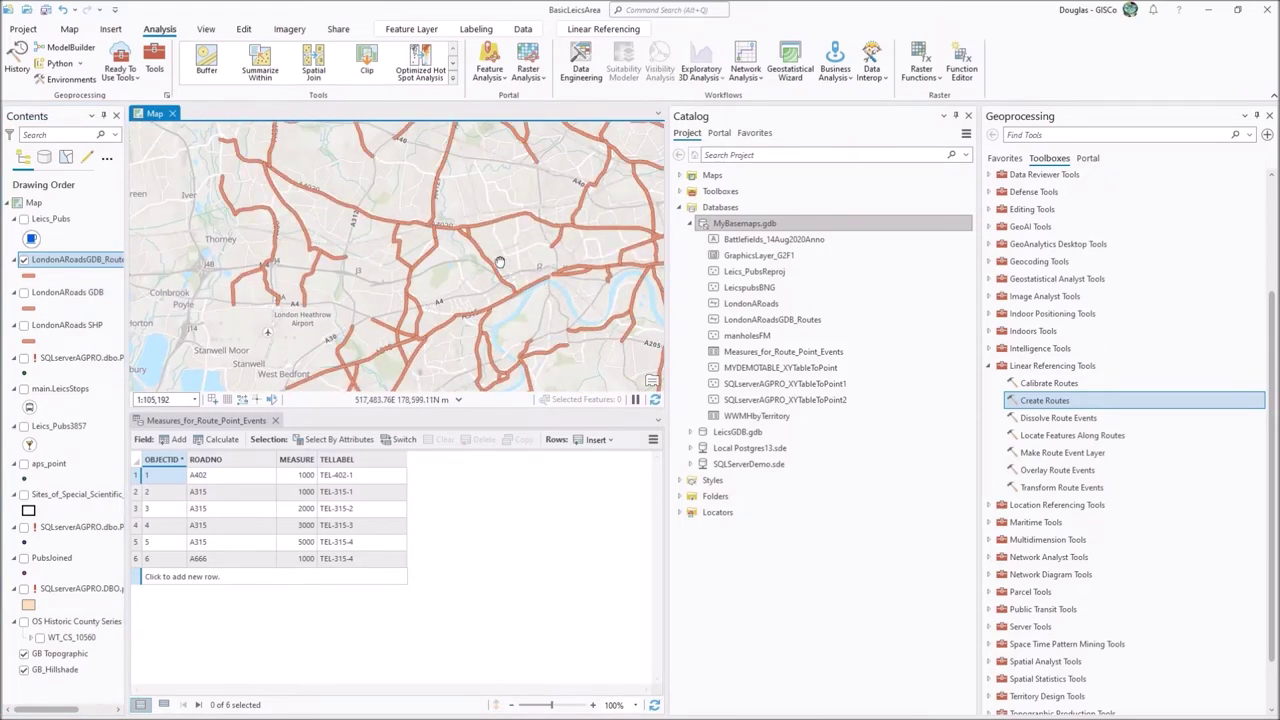
drag(92, 260, 715, 232)
Close the Catalog pane, enlarge the map above the table, and pan east to central London.
click(968, 116)
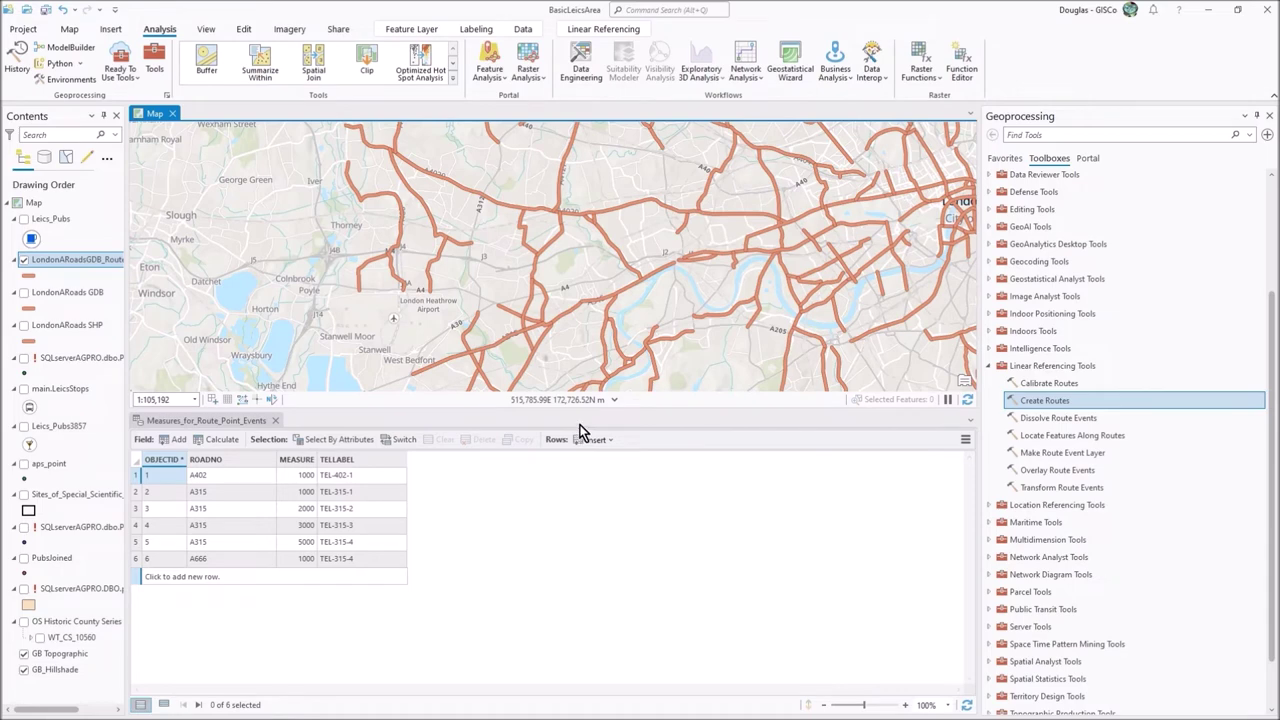
drag(594, 408, 604, 494)
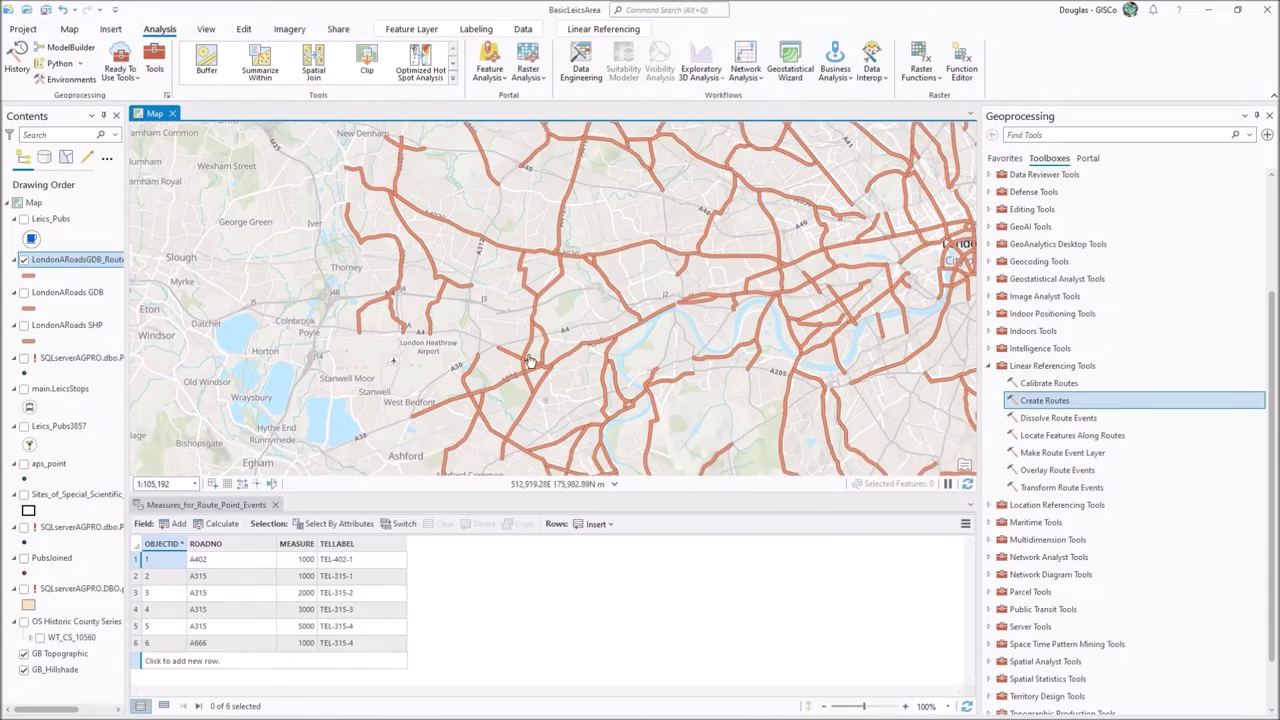
drag(649, 305, 423, 285)
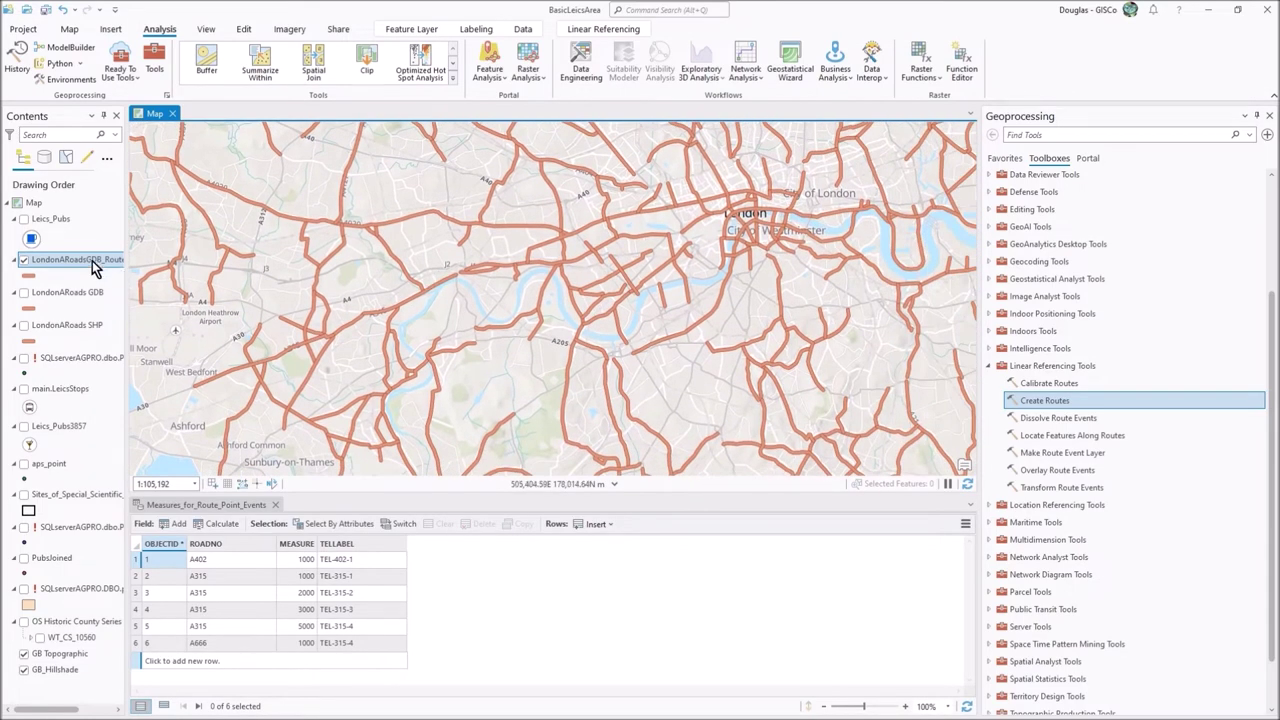
Enable display filters on the LondonARoadsGDB_Routes layer and start a new expression.
click(409, 30)
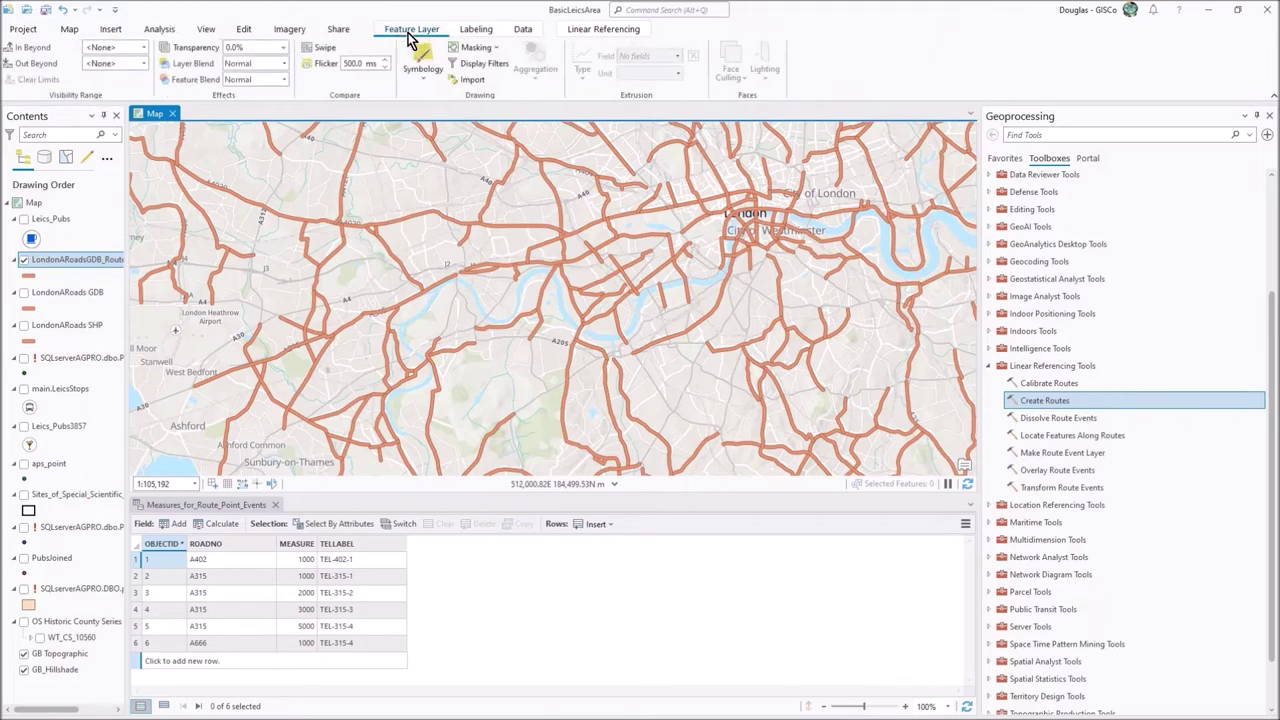
click(468, 63)
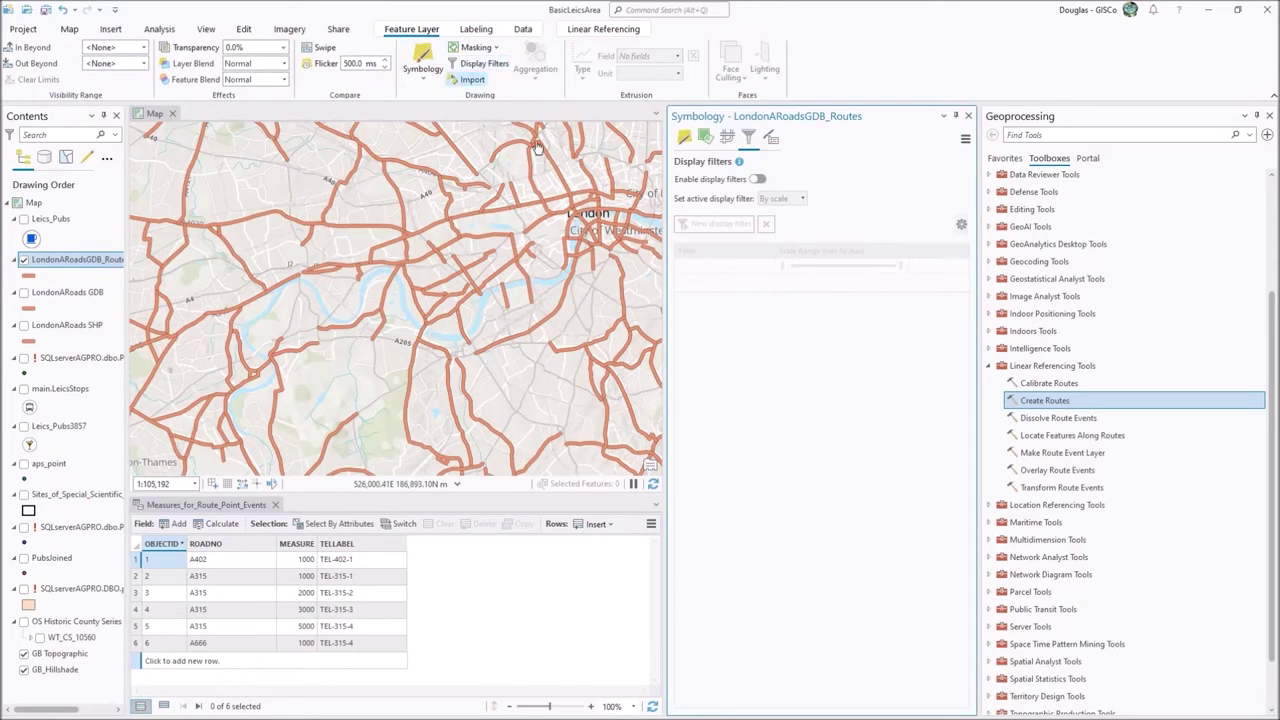
click(757, 179)
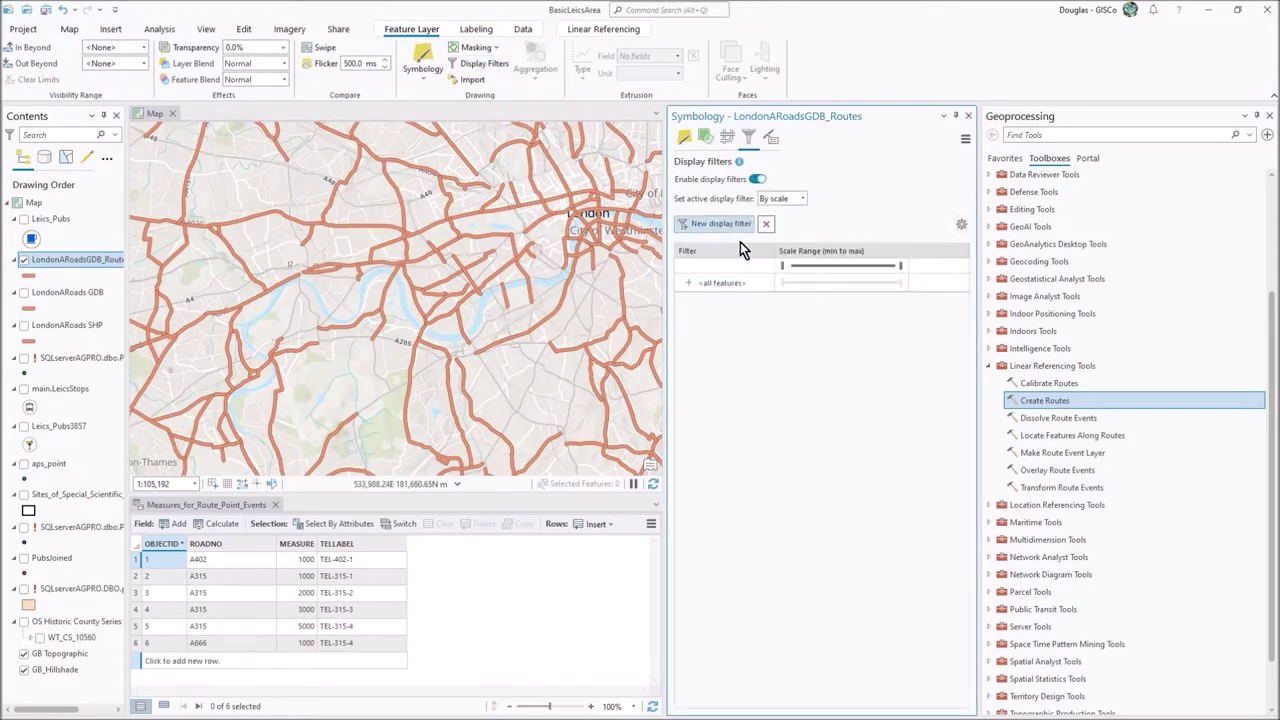
click(688, 281)
click(845, 312)
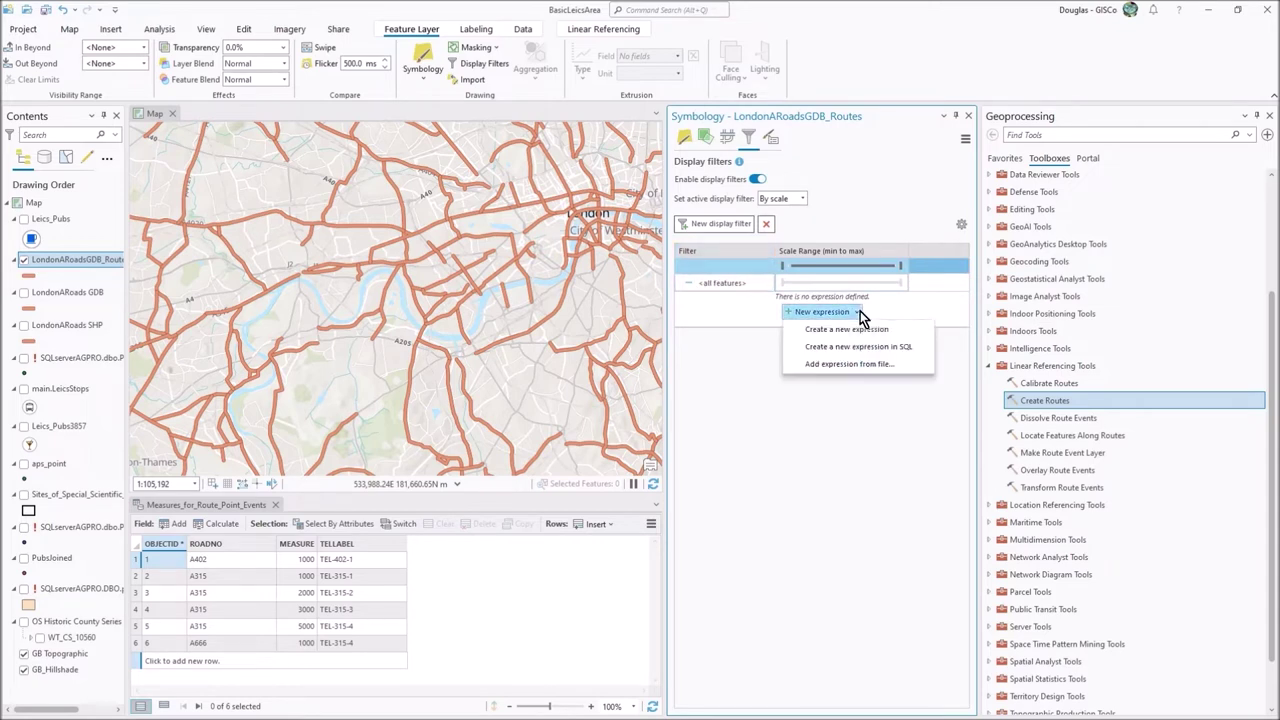
click(845, 330)
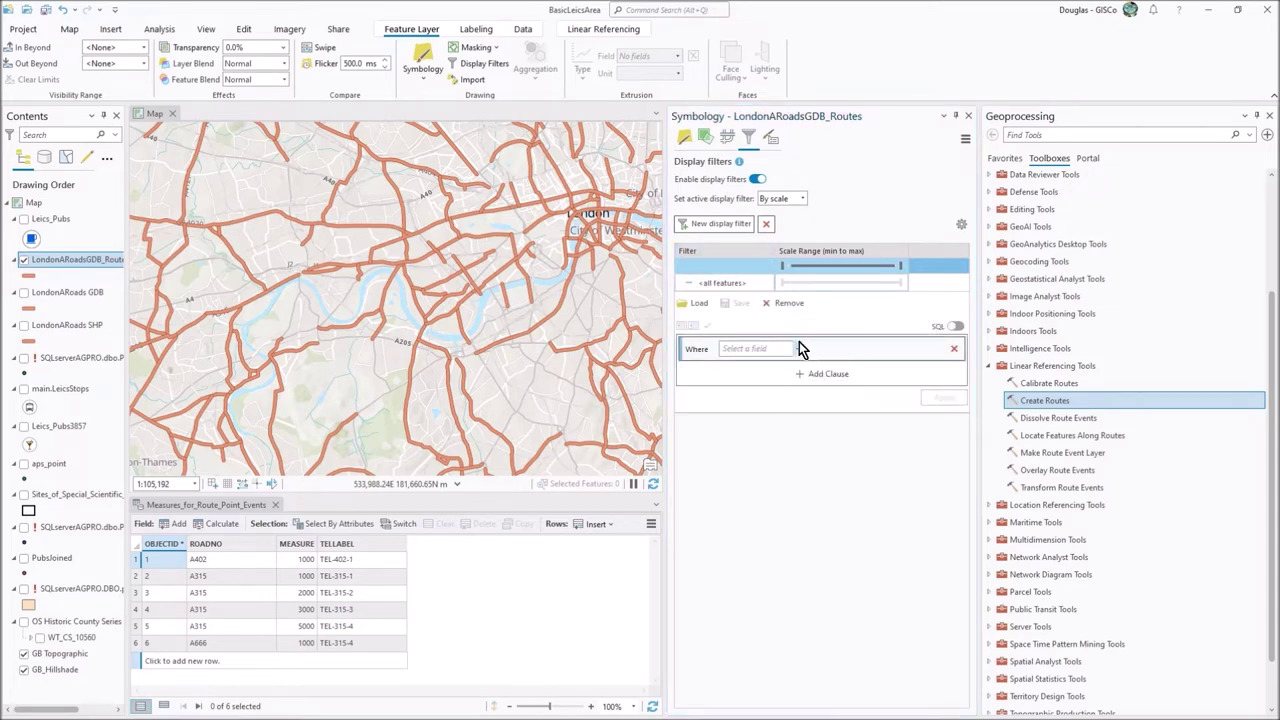
Set the first filter clause to ROAD_NO is equal to A315.
click(799, 345)
click(771, 377)
click(889, 347)
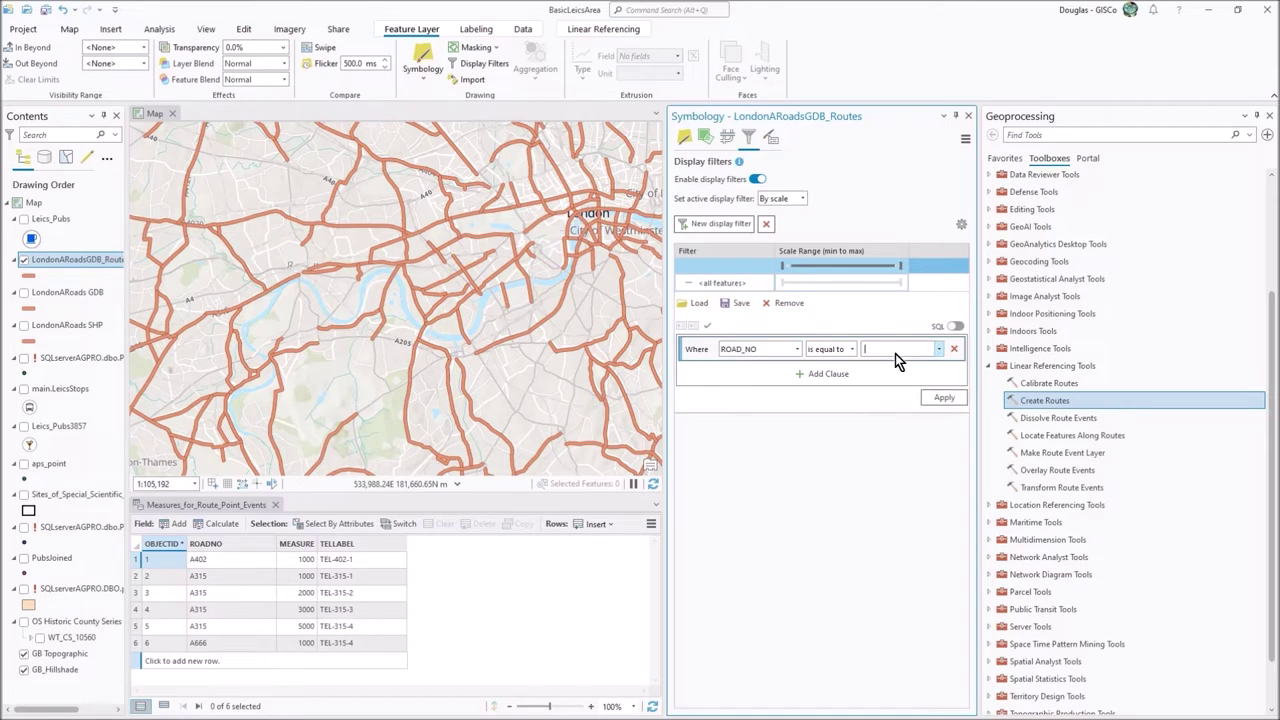
click(938, 349)
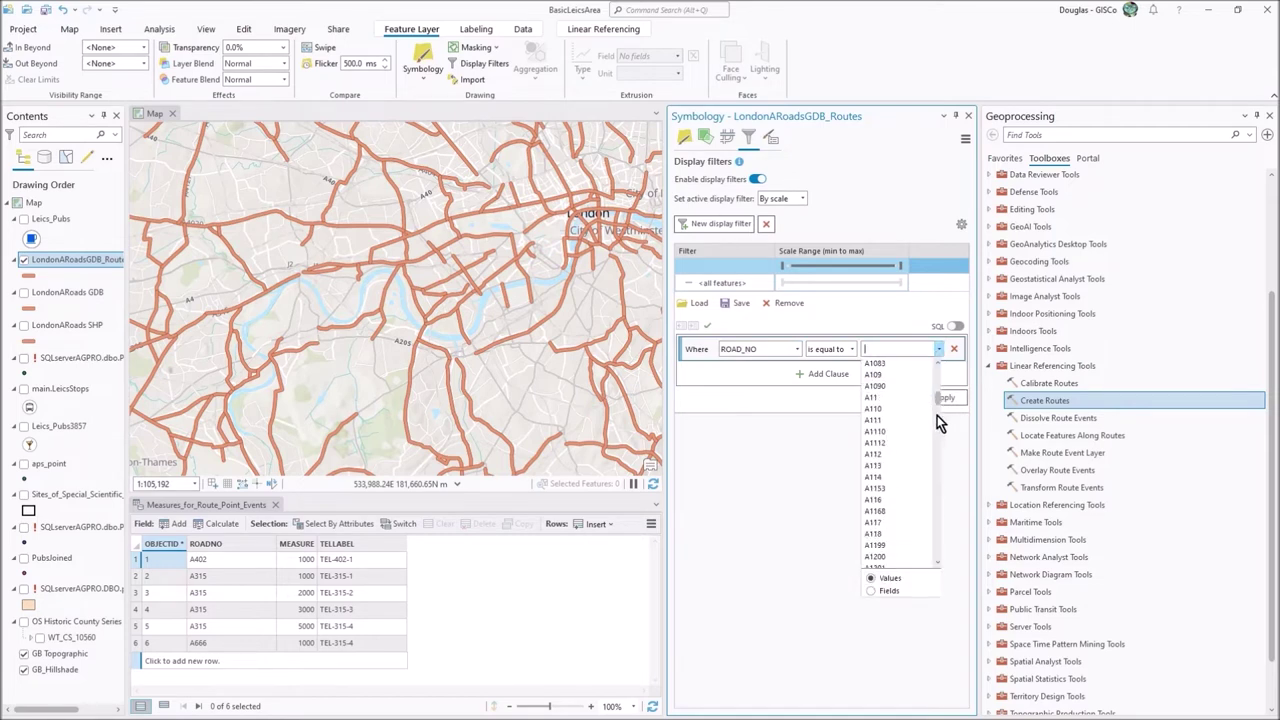
scroll(924, 430, down, 10)
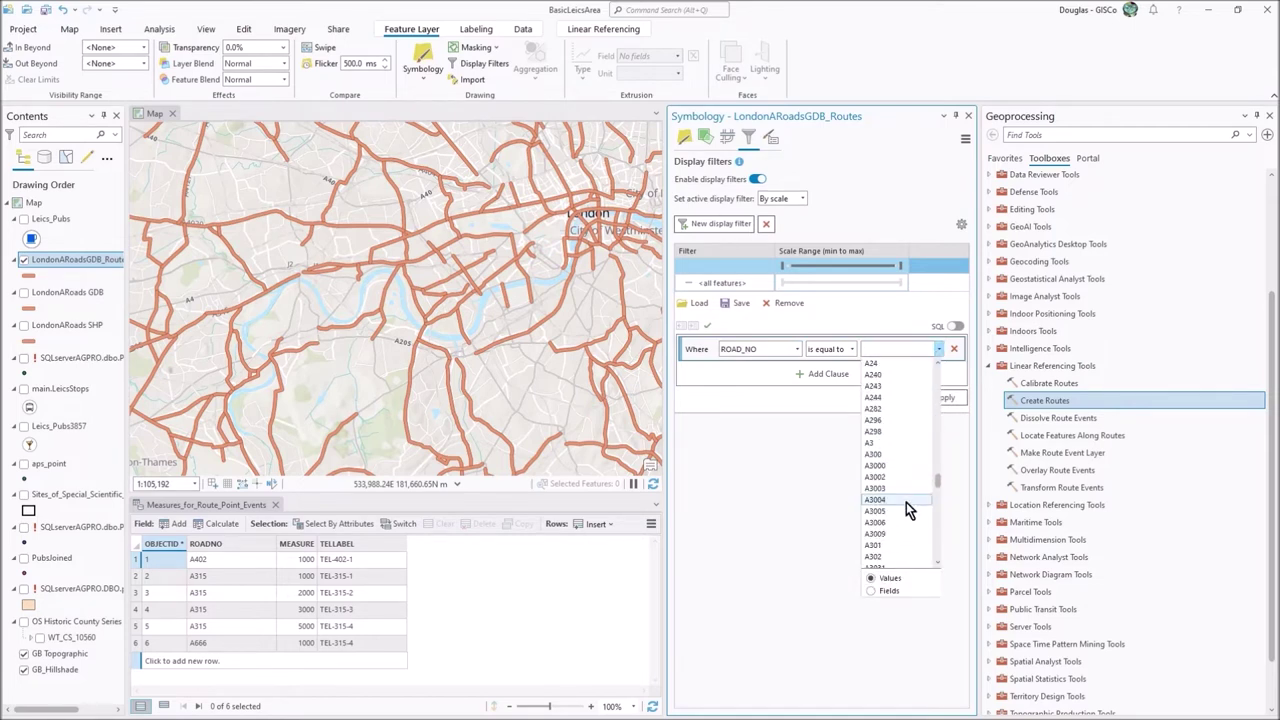
scroll(906, 502, down, 6)
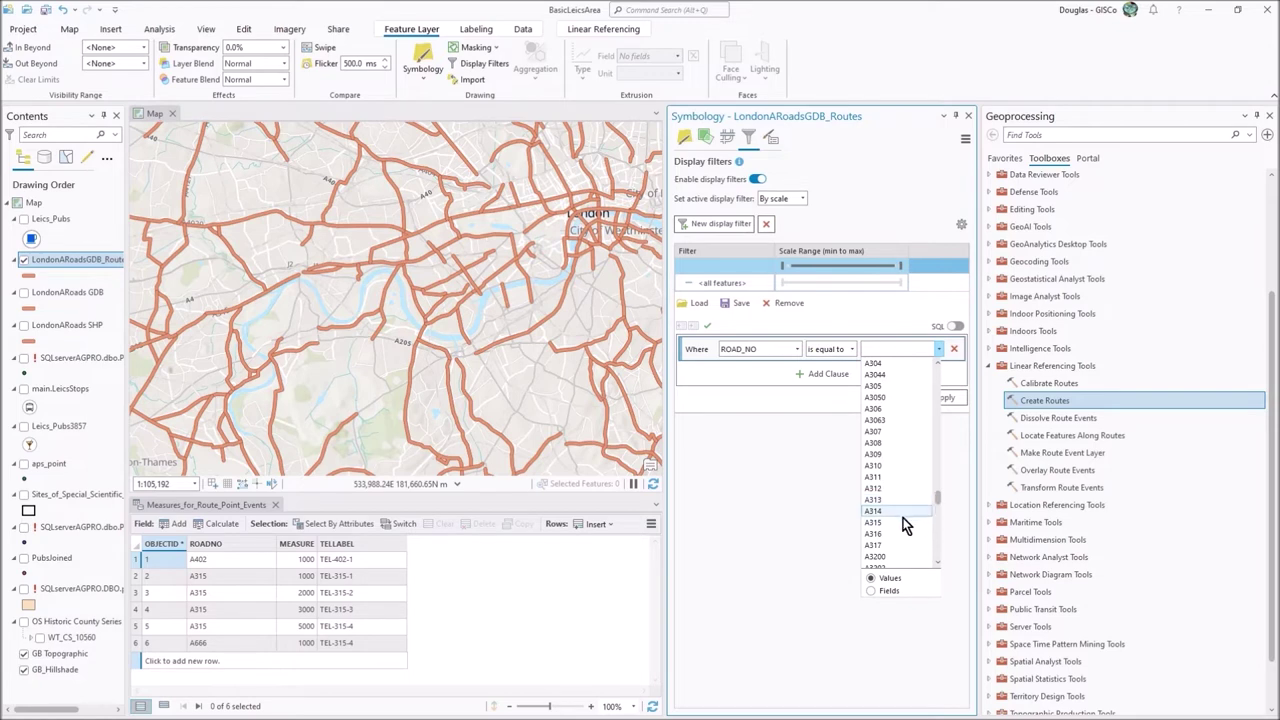
click(904, 522)
Add an Or clause with ROAD_NO is equal to A402.
click(849, 375)
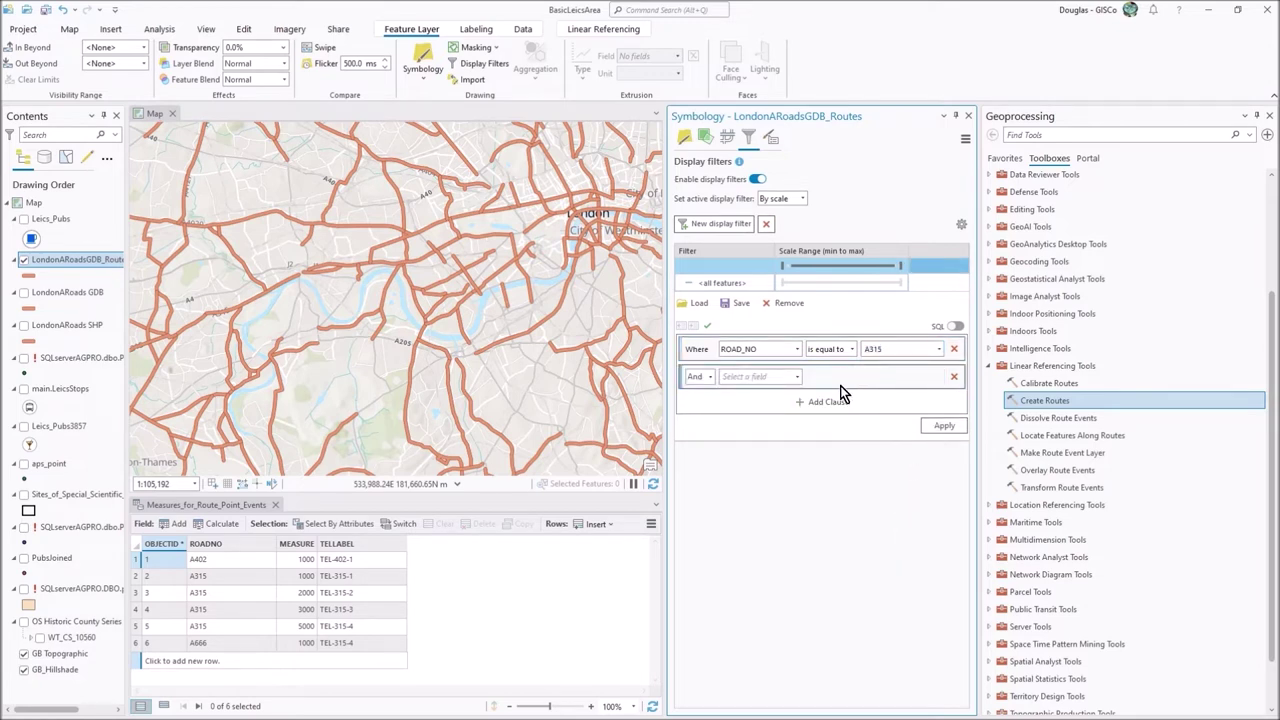
click(707, 400)
click(800, 377)
click(776, 410)
click(836, 380)
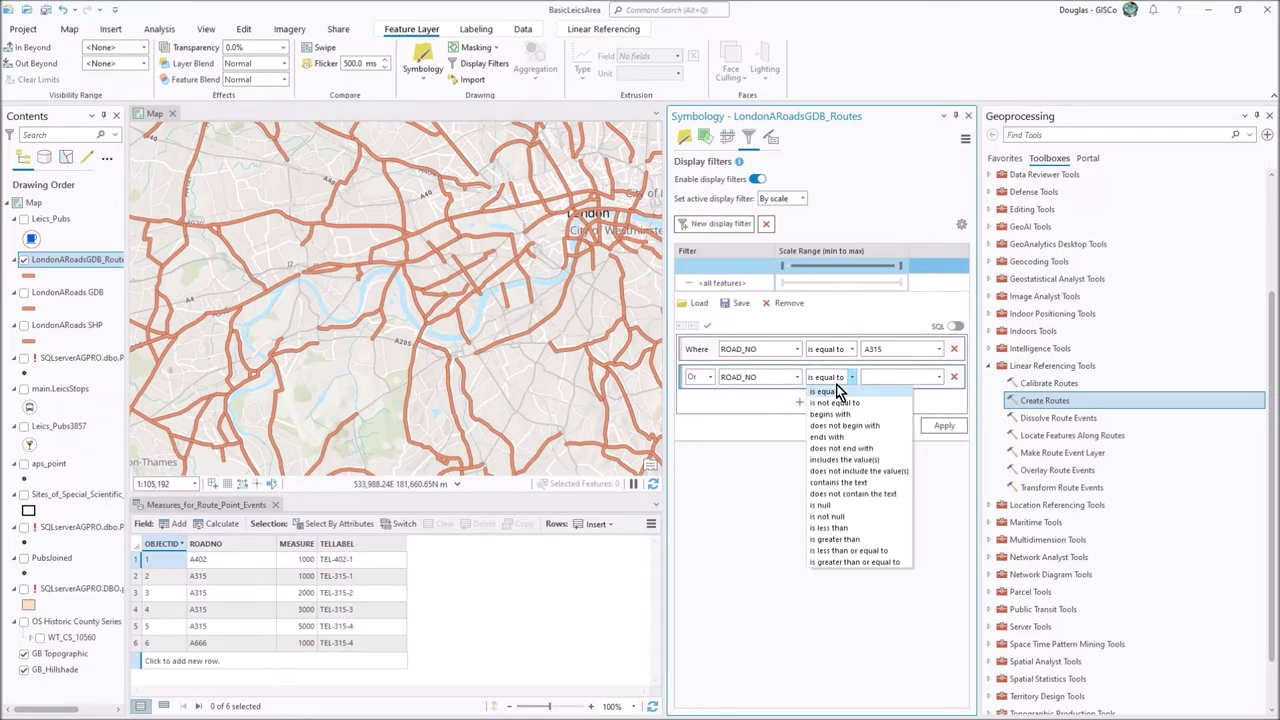
click(888, 377)
click(938, 377)
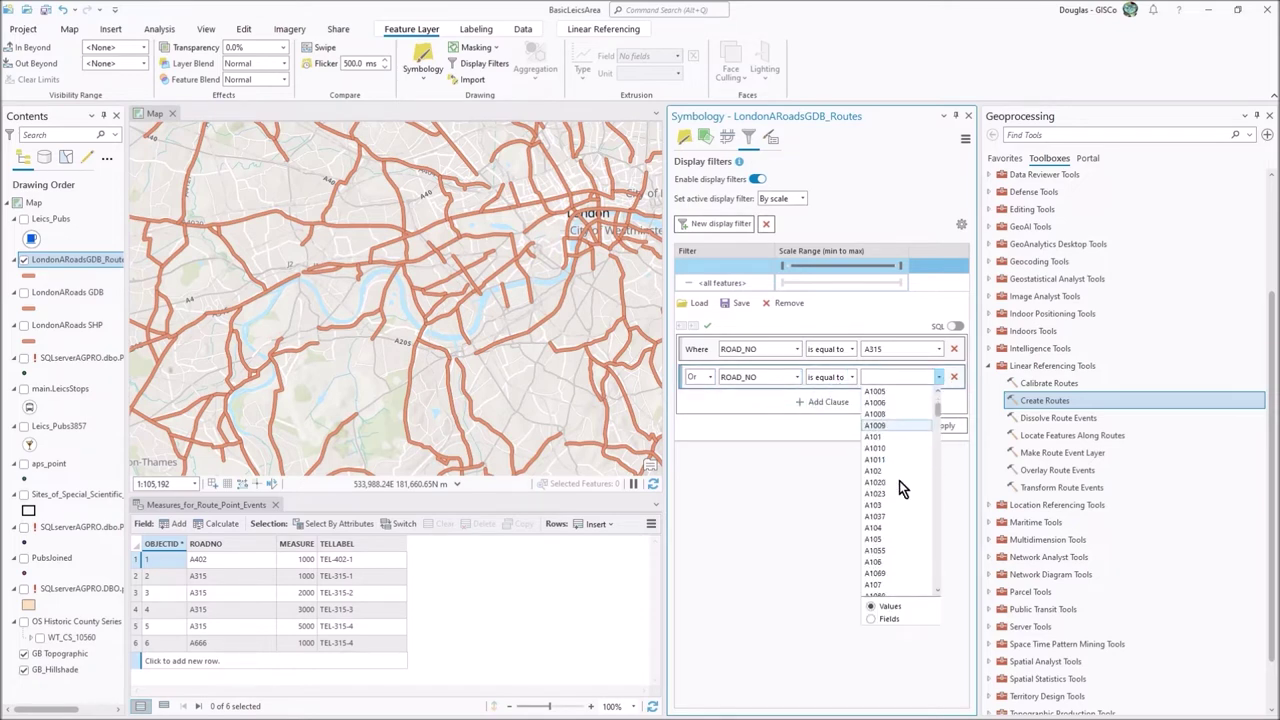
scroll(900, 495, down, 5)
scroll(899, 510, down, 3)
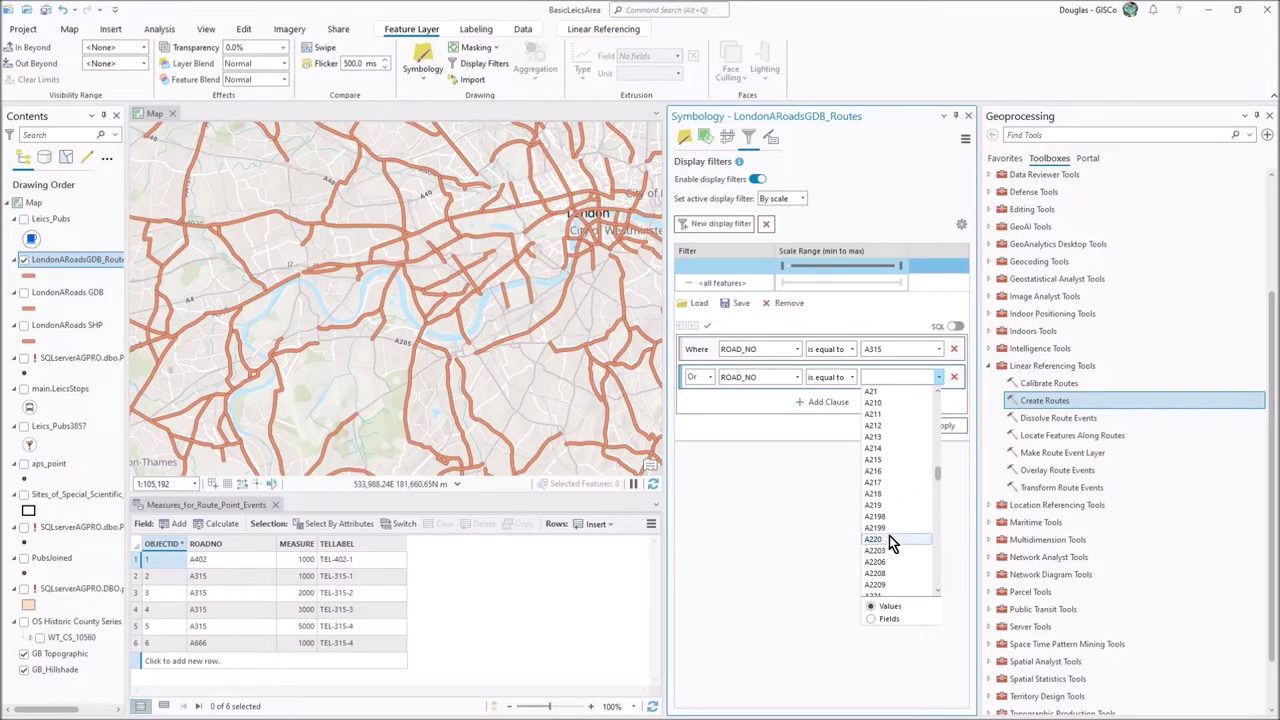
scroll(890, 540, down, 8)
scroll(898, 544, down, 6)
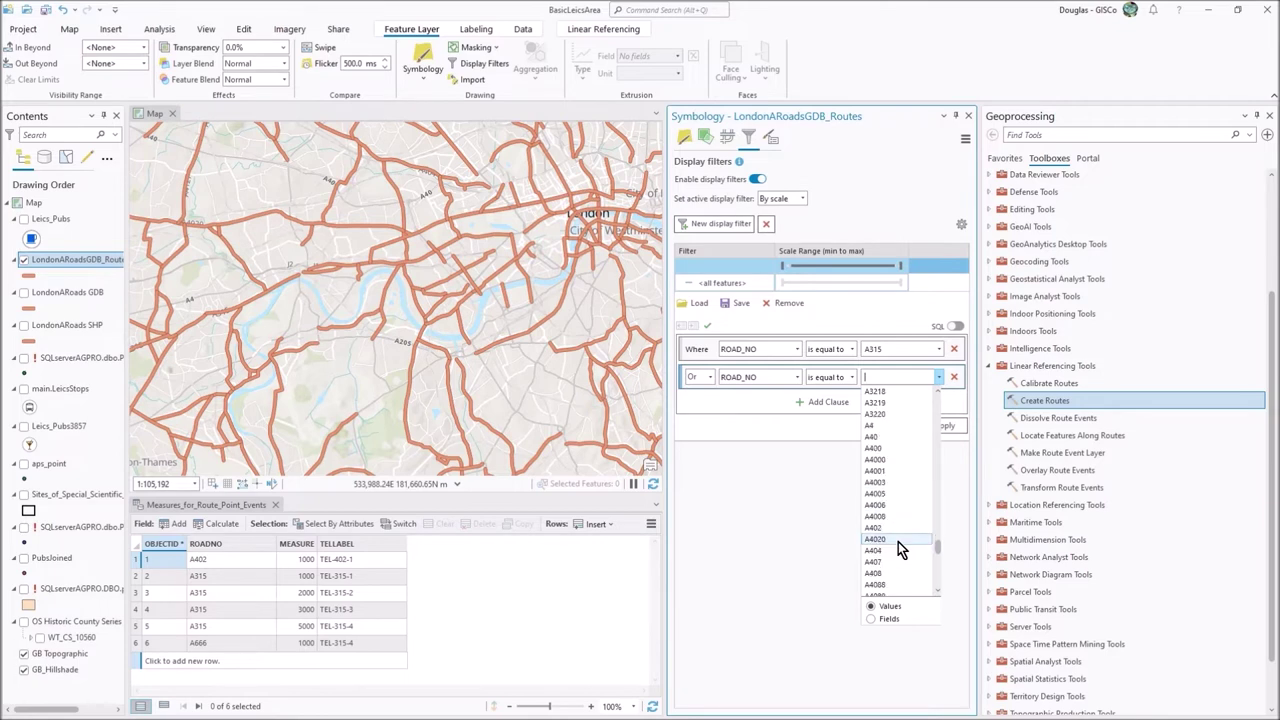
click(885, 527)
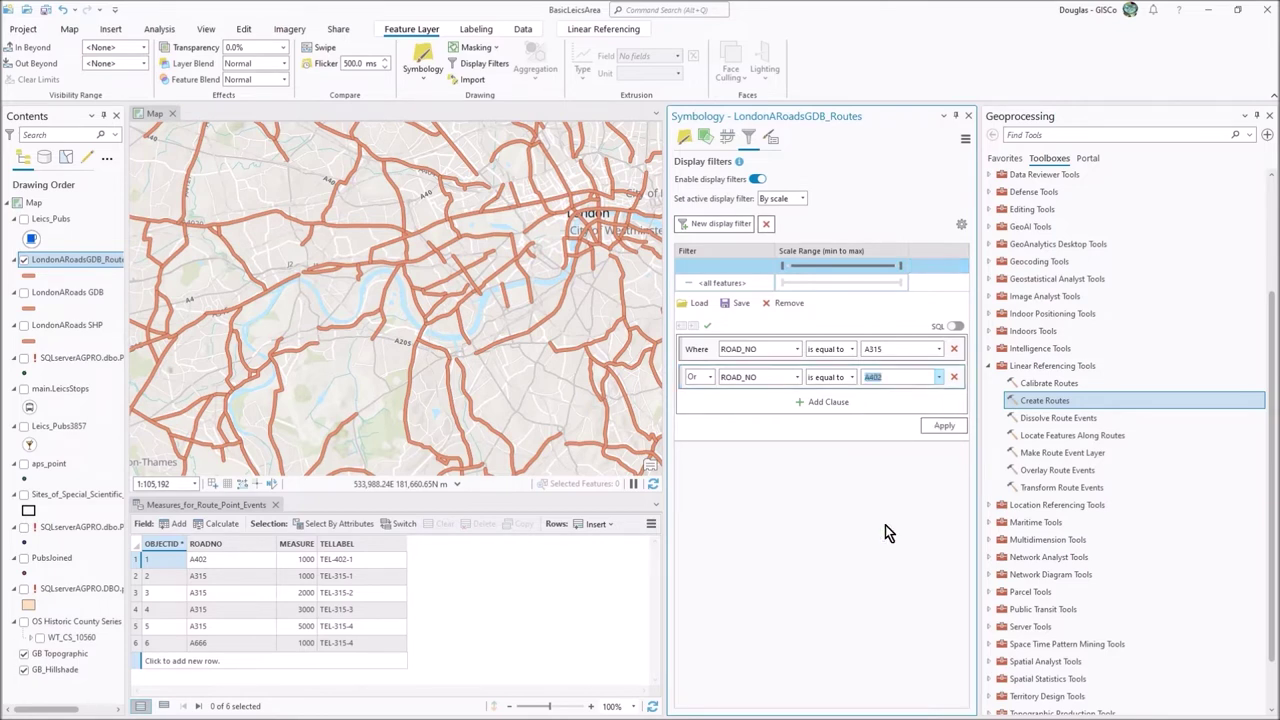
Confirm A402 and apply the display filter so only A315 and A402 routes draw.
click(940, 377)
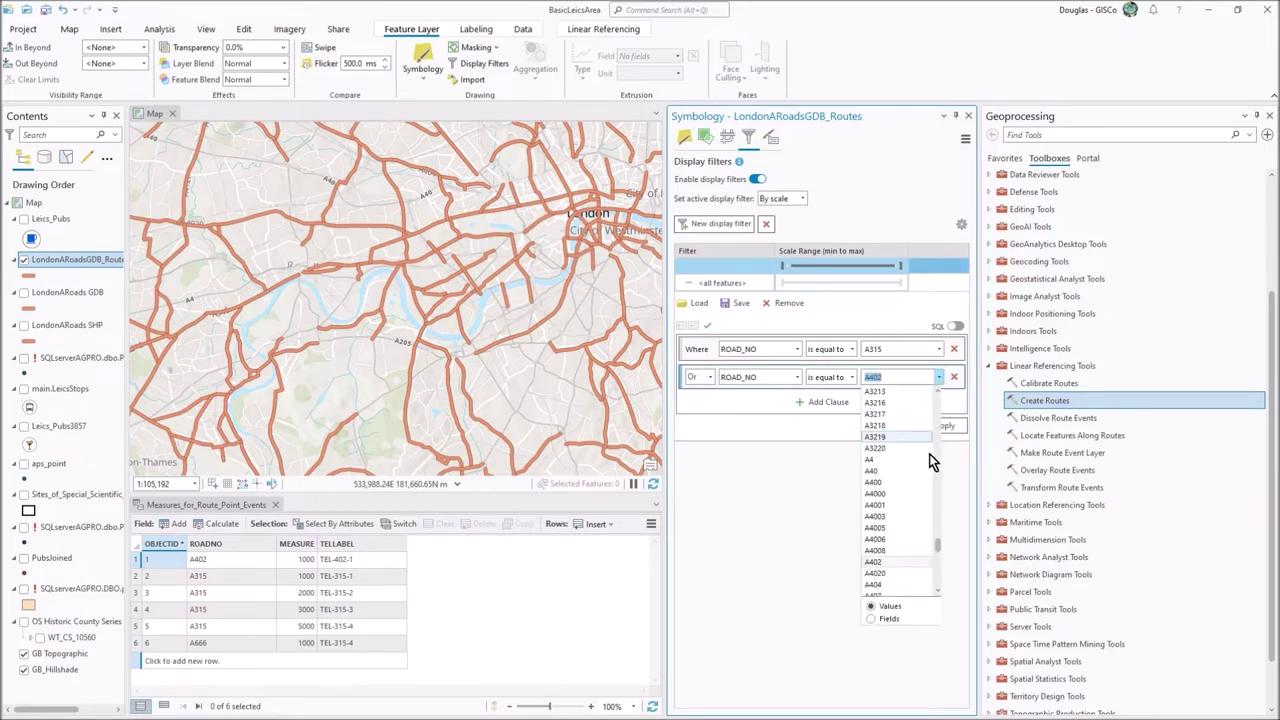
scroll(900, 470, up, 4)
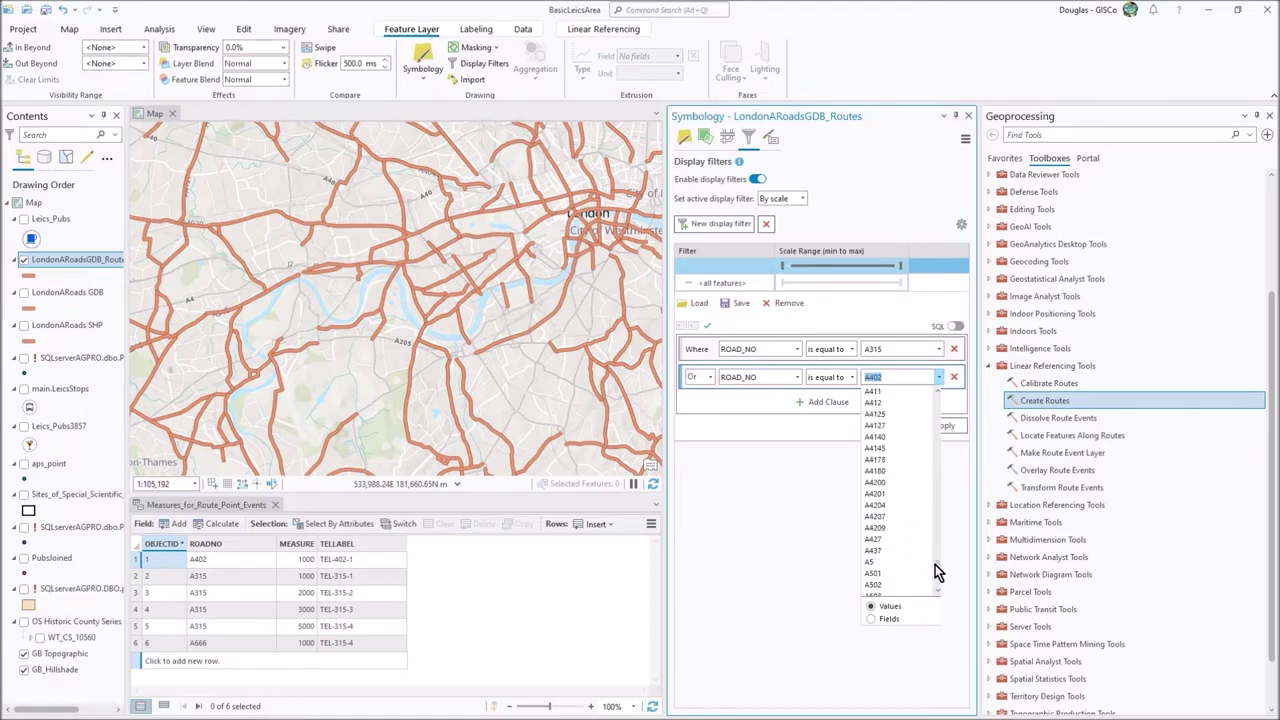
click(940, 430)
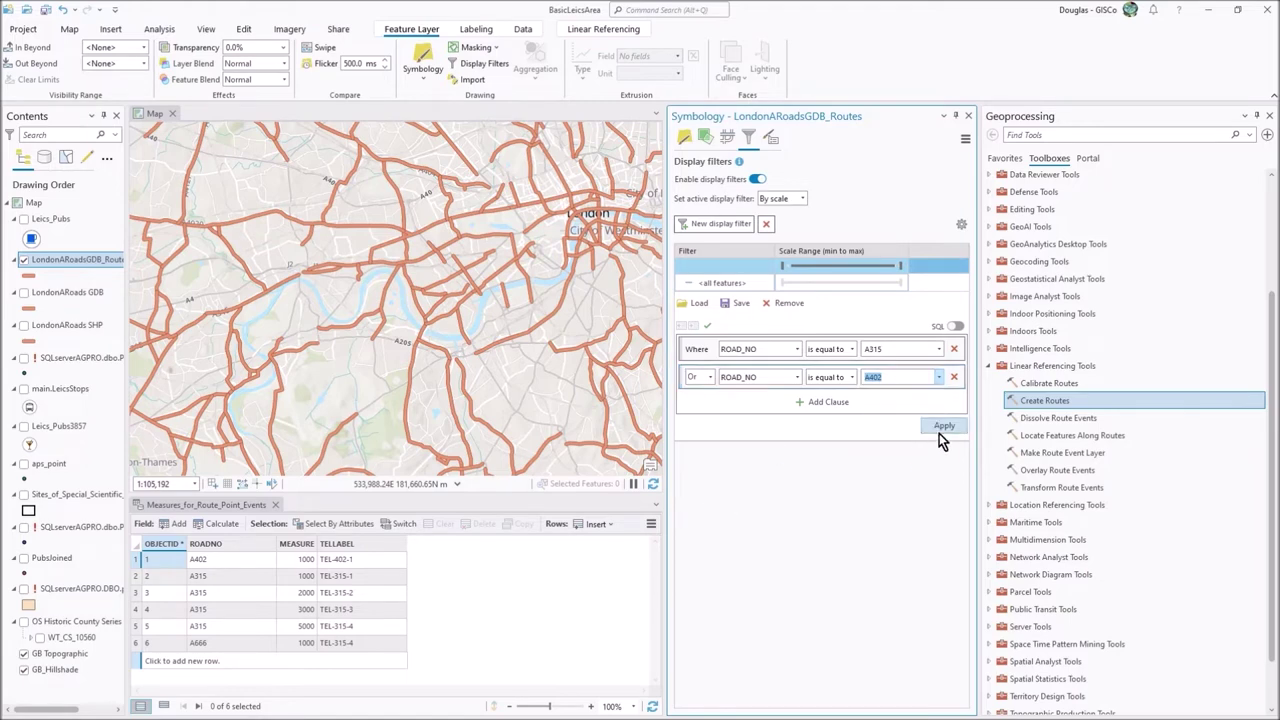
click(940, 430)
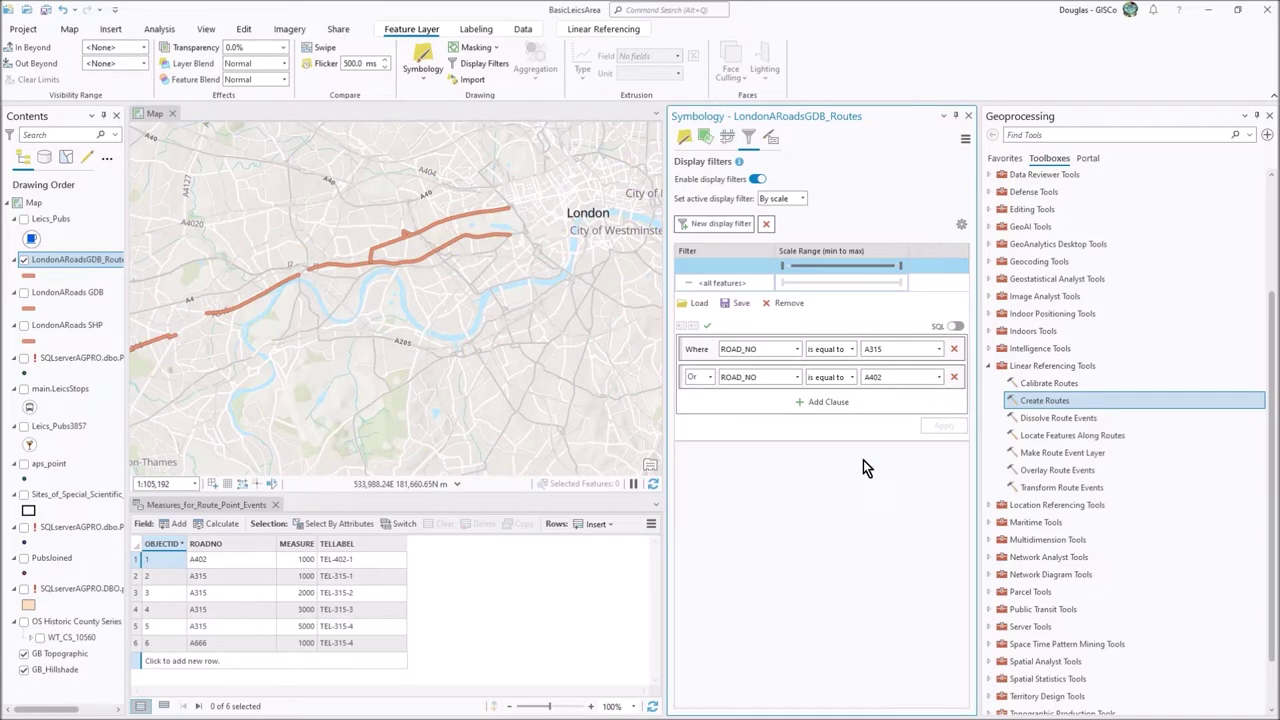
click(966, 117)
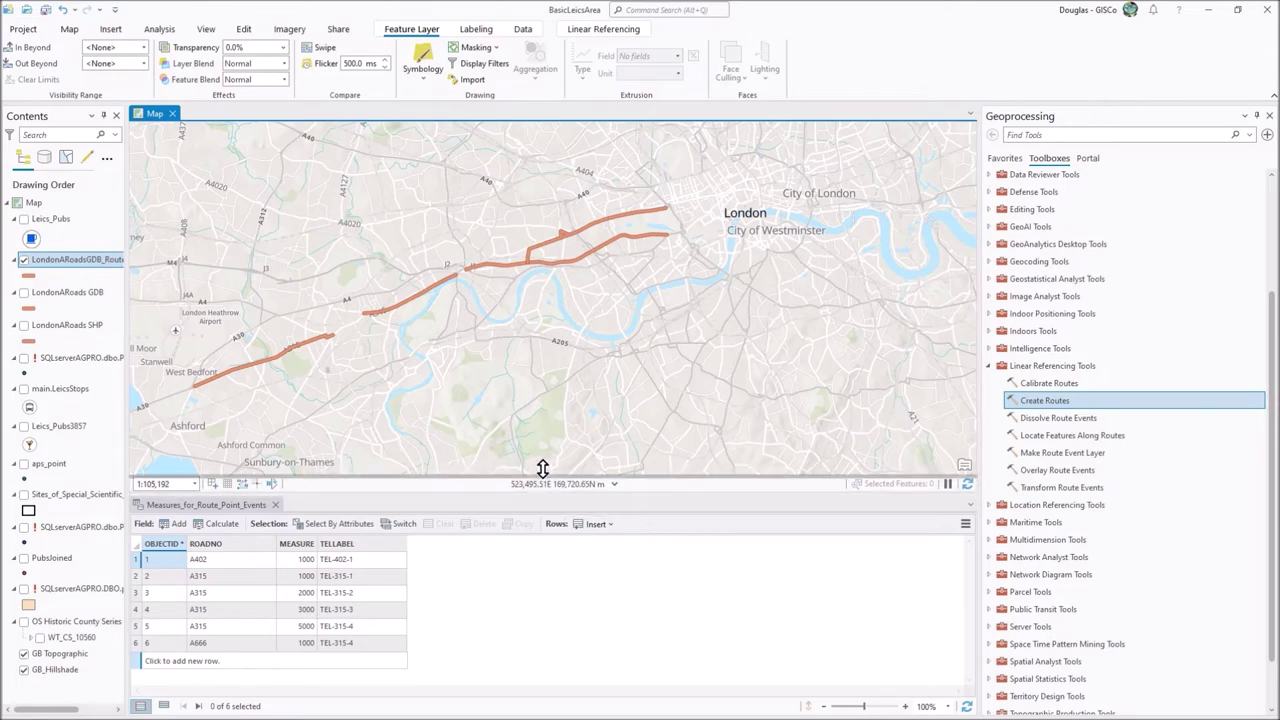
drag(542, 469, 542, 438)
drag(578, 316, 664, 312)
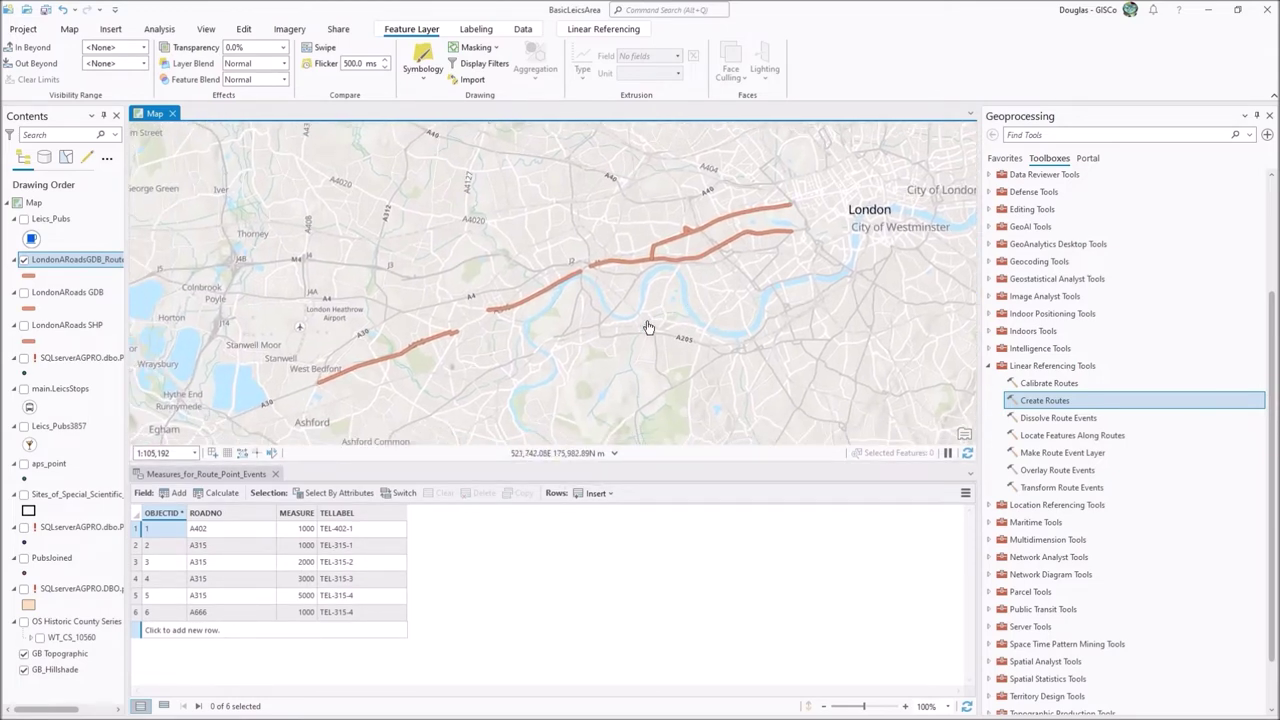
scroll(576, 302, up, 1)
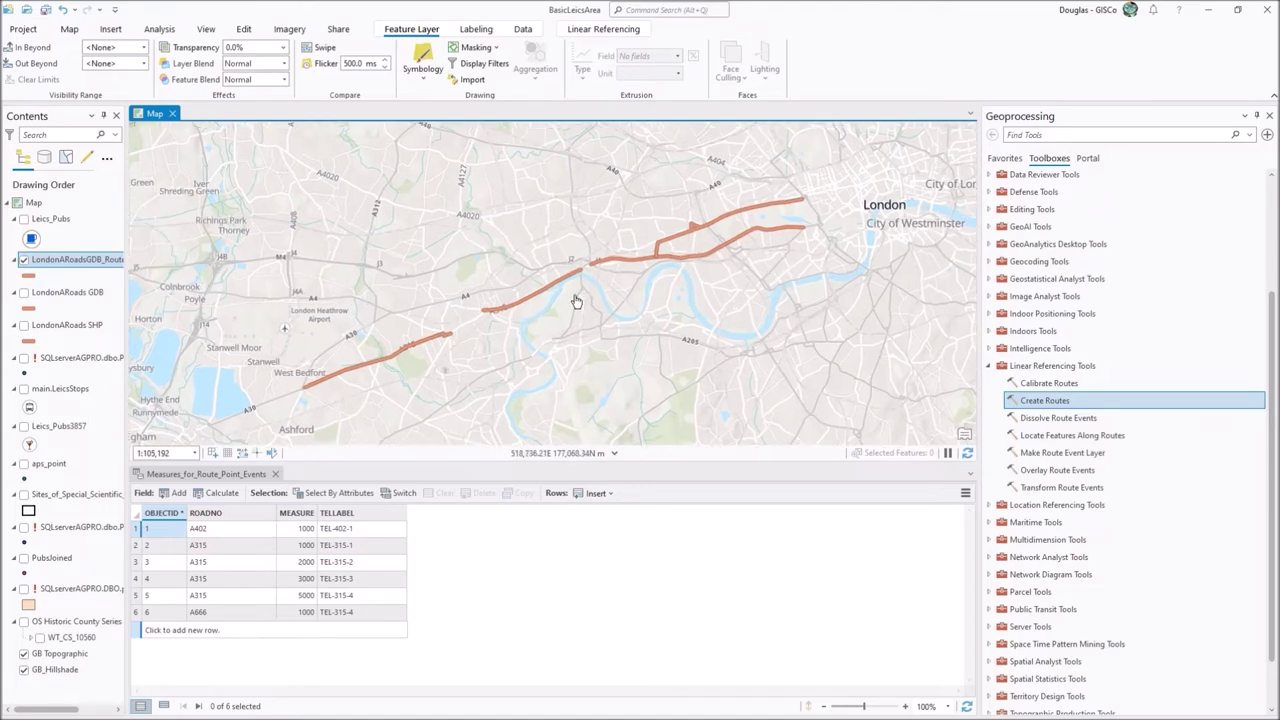
scroll(768, 193, up, 2)
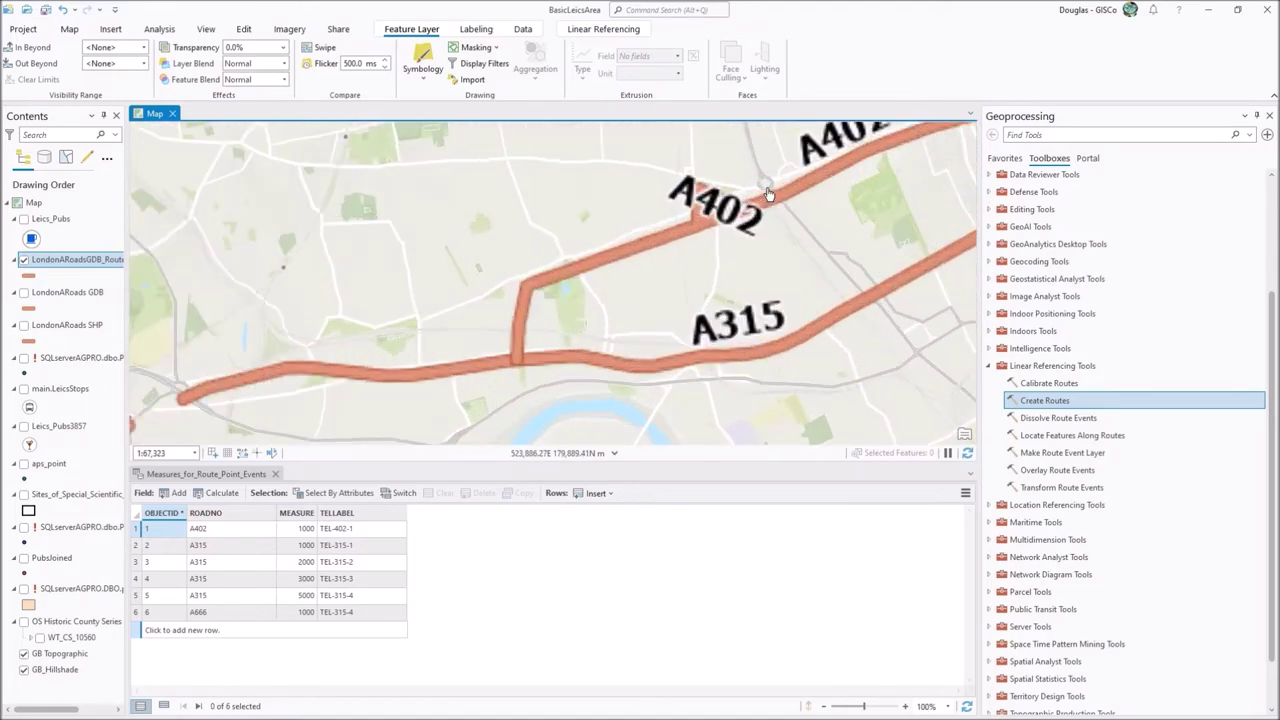
scroll(768, 193, up, 5)
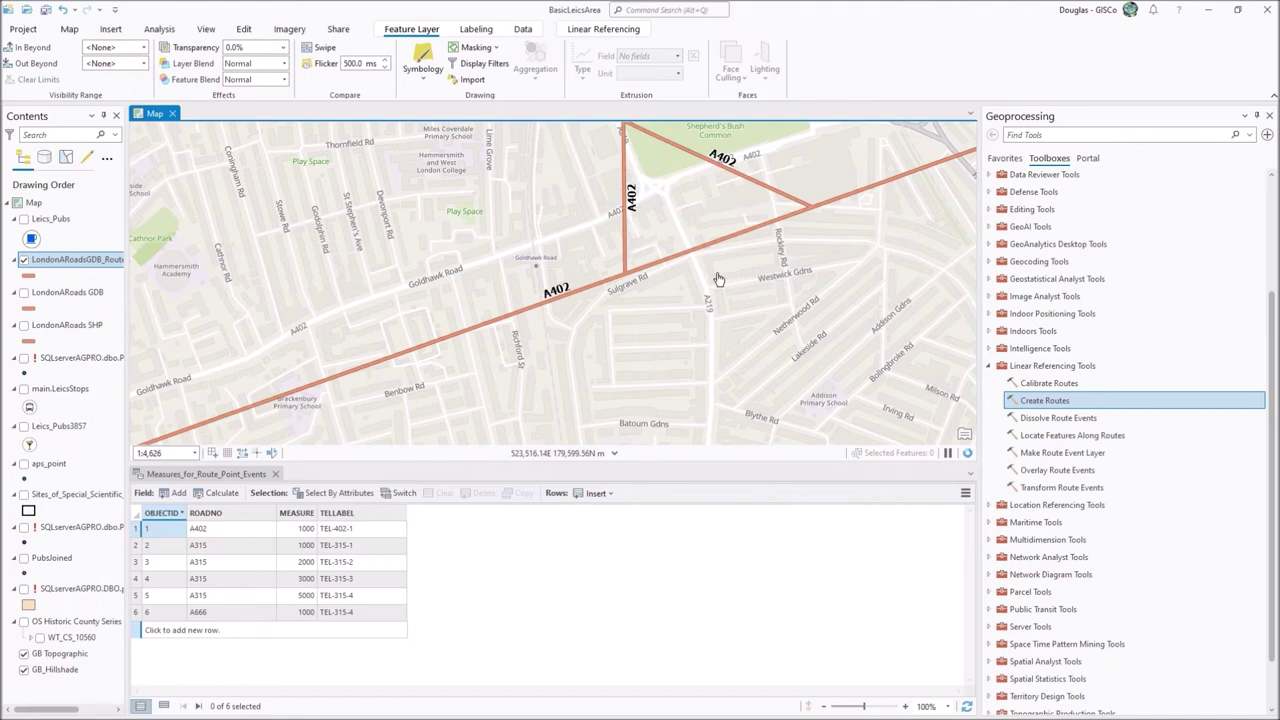
scroll(718, 279, down, 7)
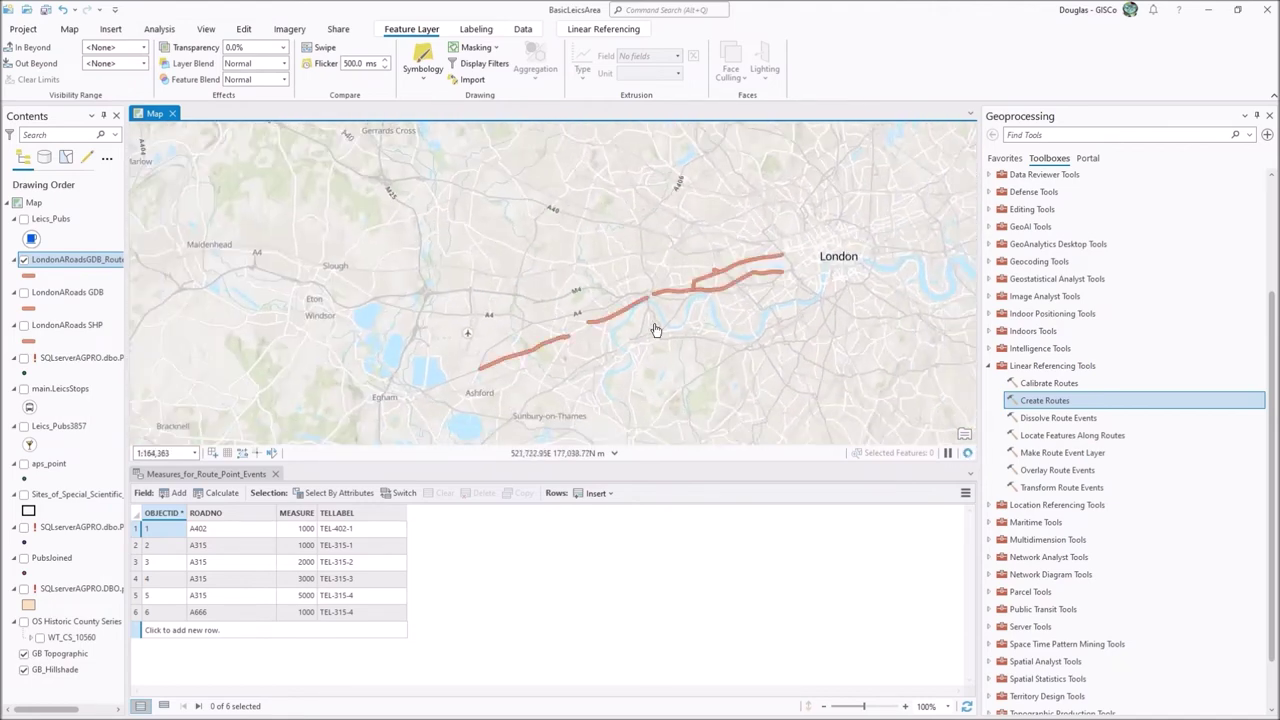
drag(679, 337, 520, 287)
scroll(591, 334, up, 2)
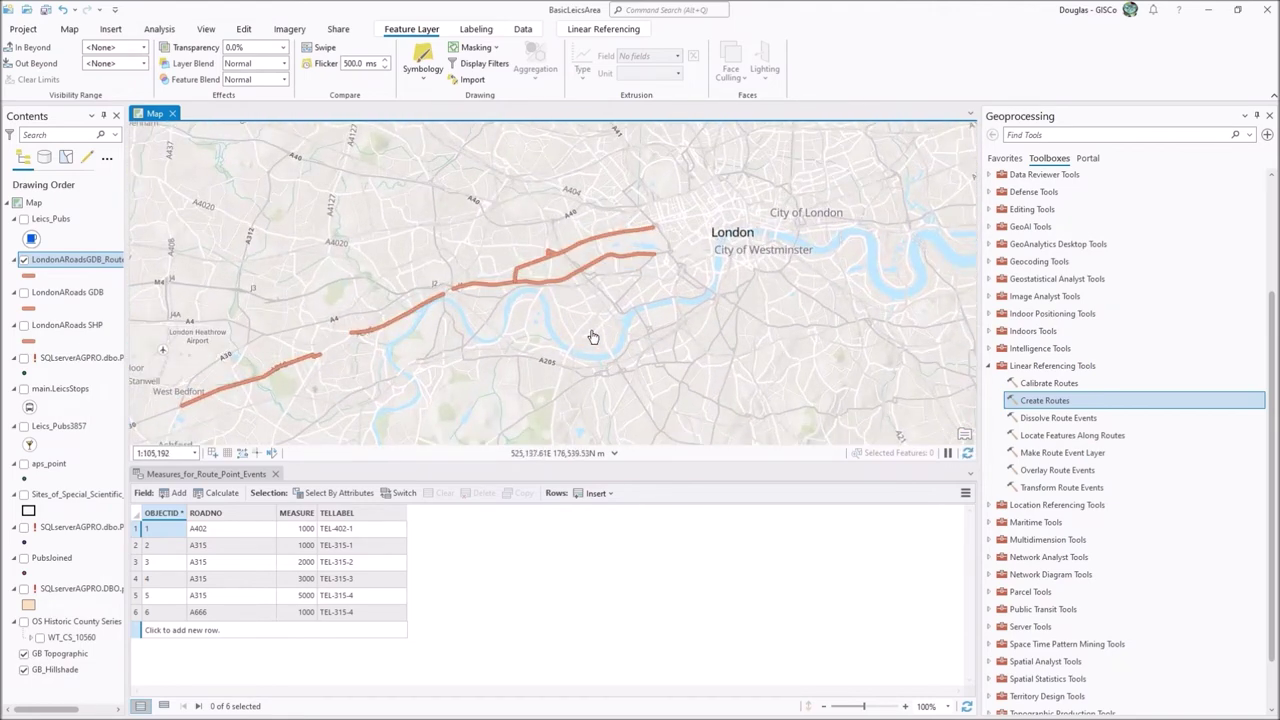
drag(591, 334, 656, 304)
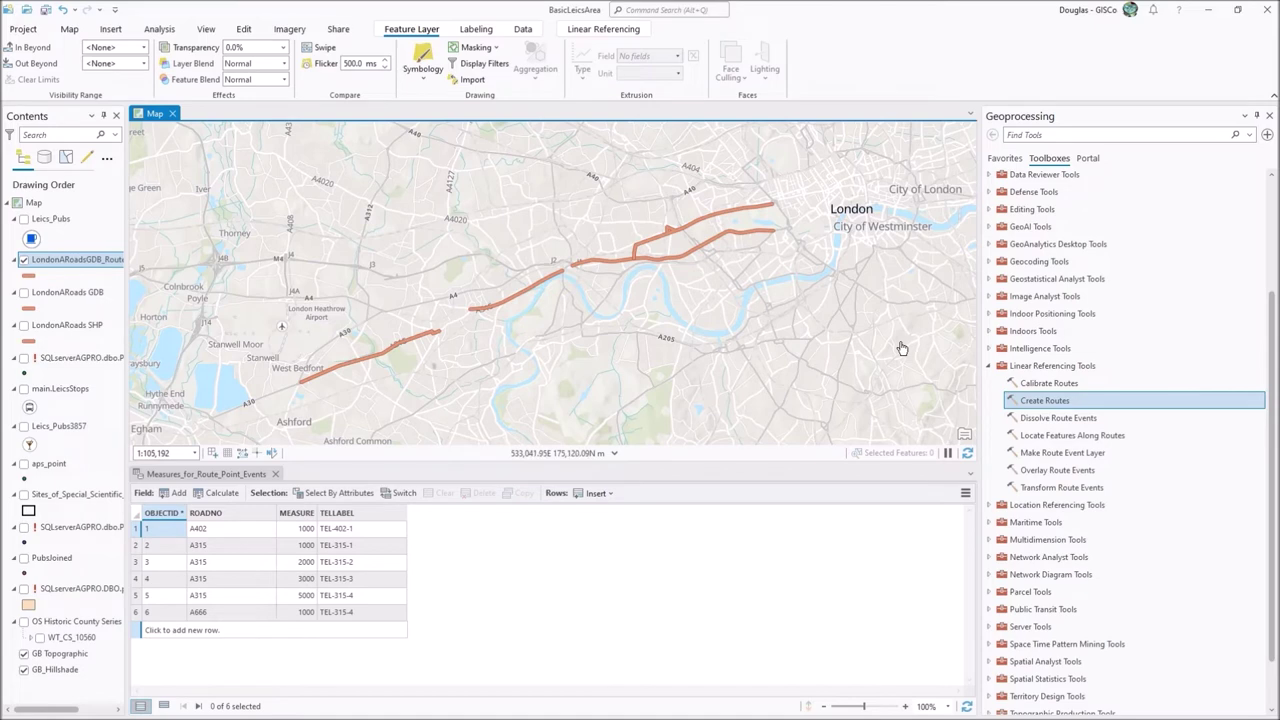
Open the Make Route Event Layer tool from the Linear Referencing Tools.
click(1036, 457)
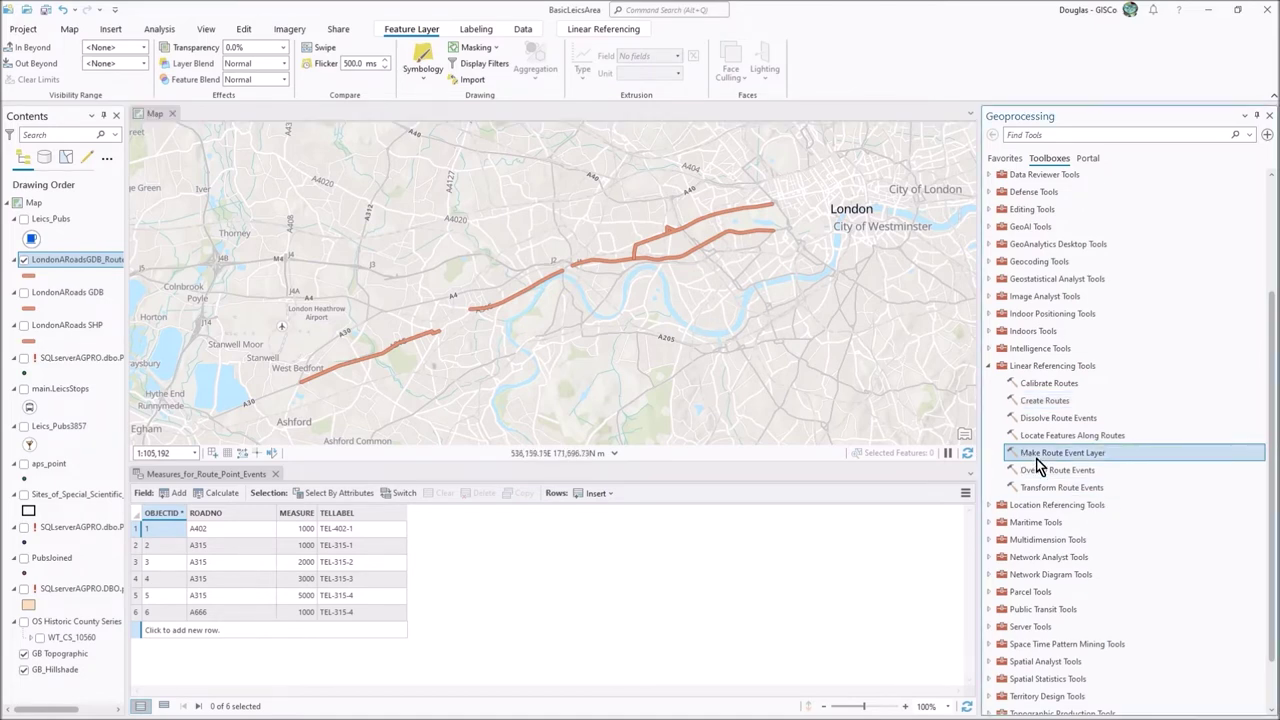
double_click(1036, 457)
click(993, 134)
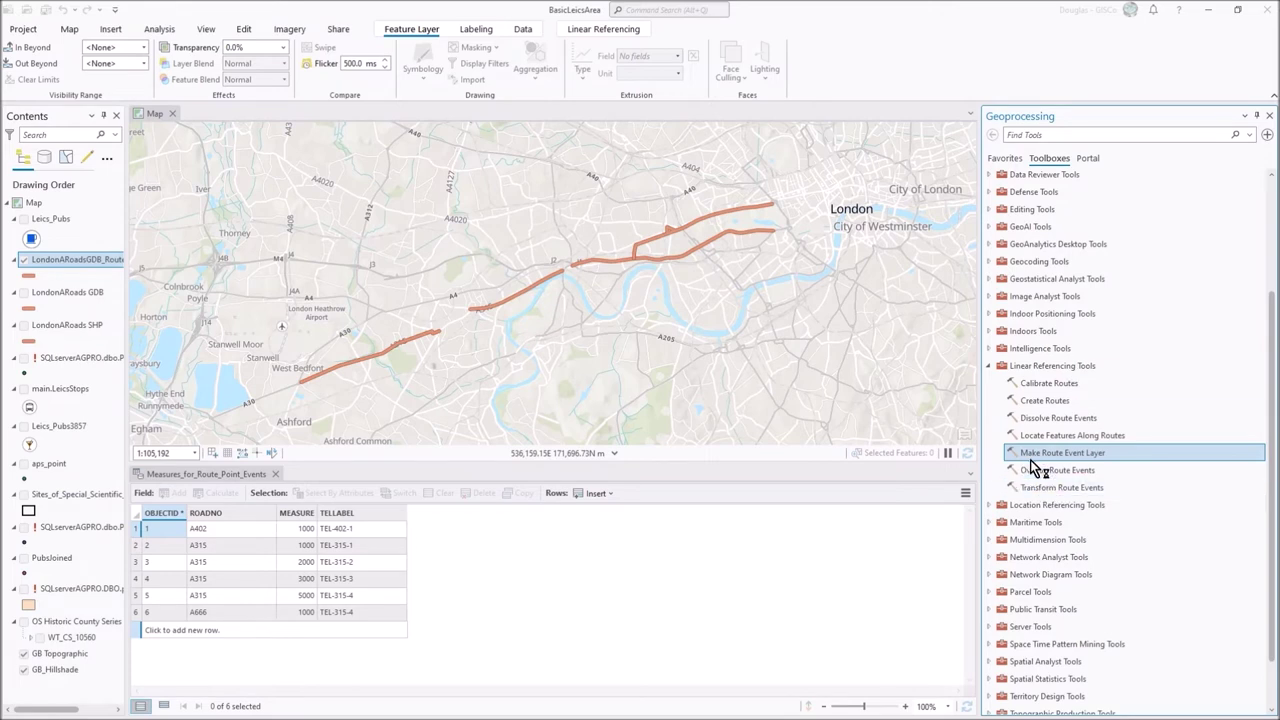
double_click(1030, 458)
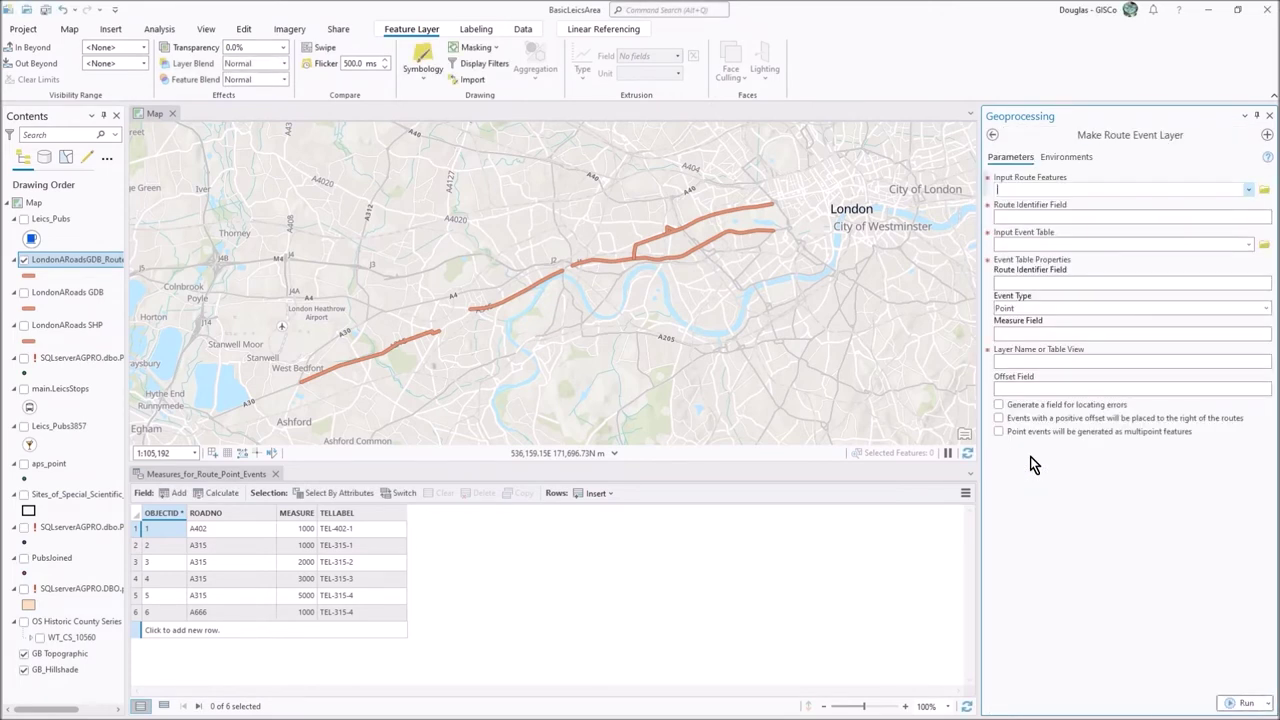
Set LondonARoadsGDB_Routes as the route features, with ROAD_NO as the route identifier field.
click(1248, 190)
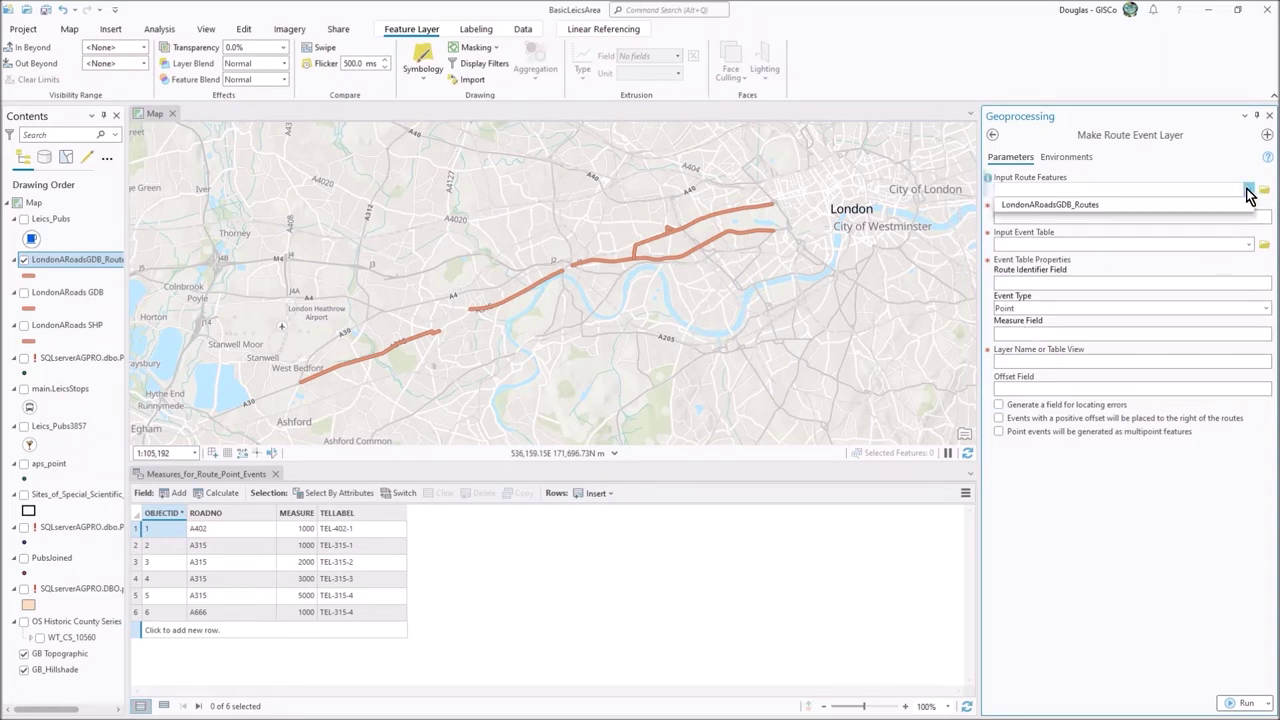
click(1110, 204)
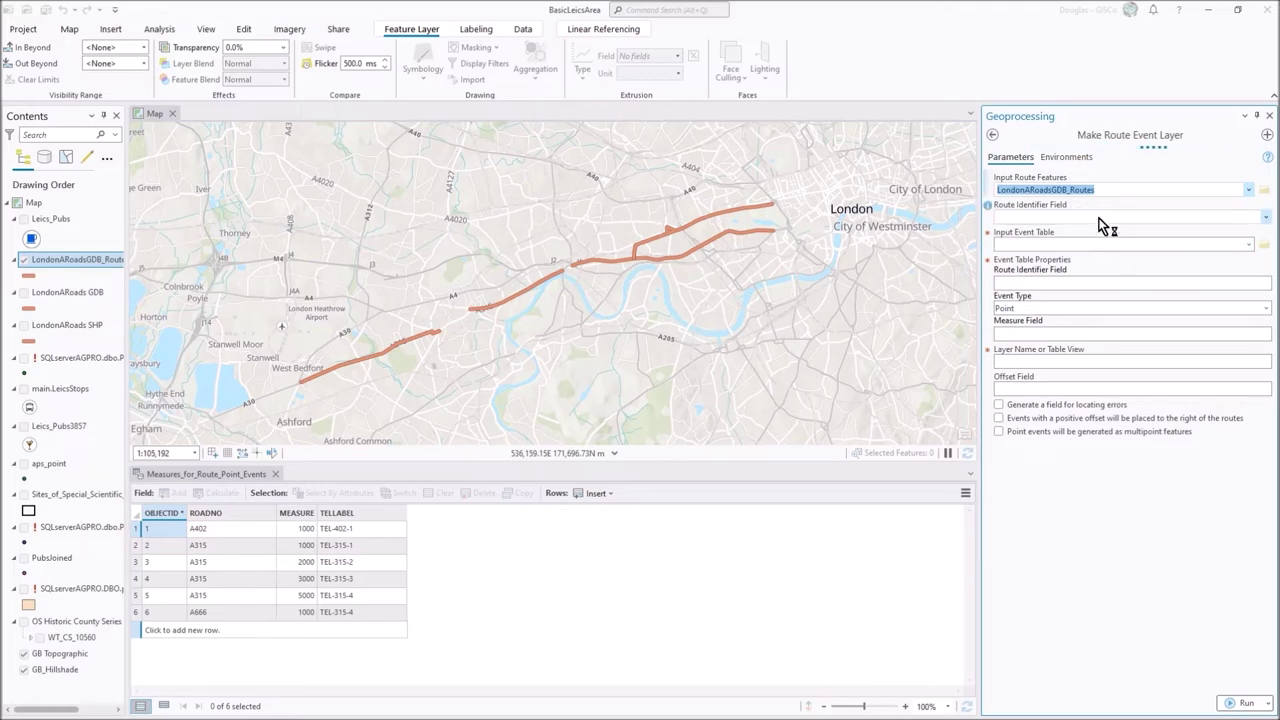
click(1266, 217)
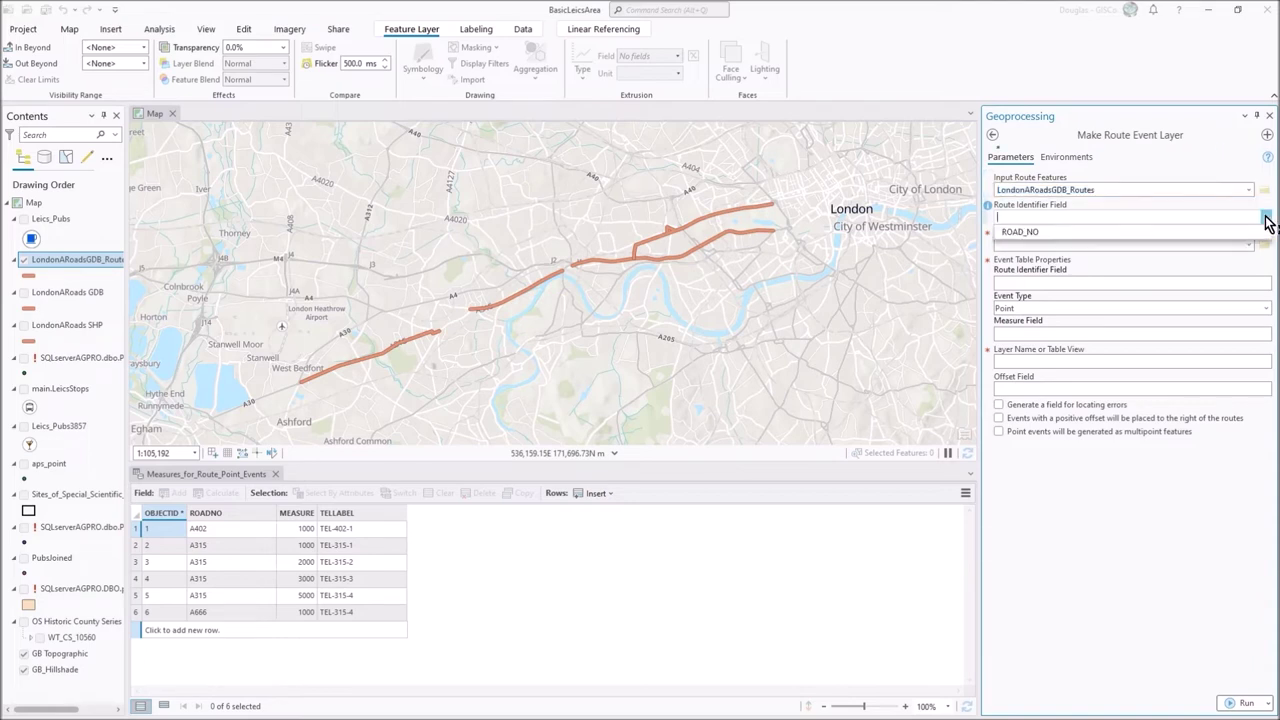
click(1057, 234)
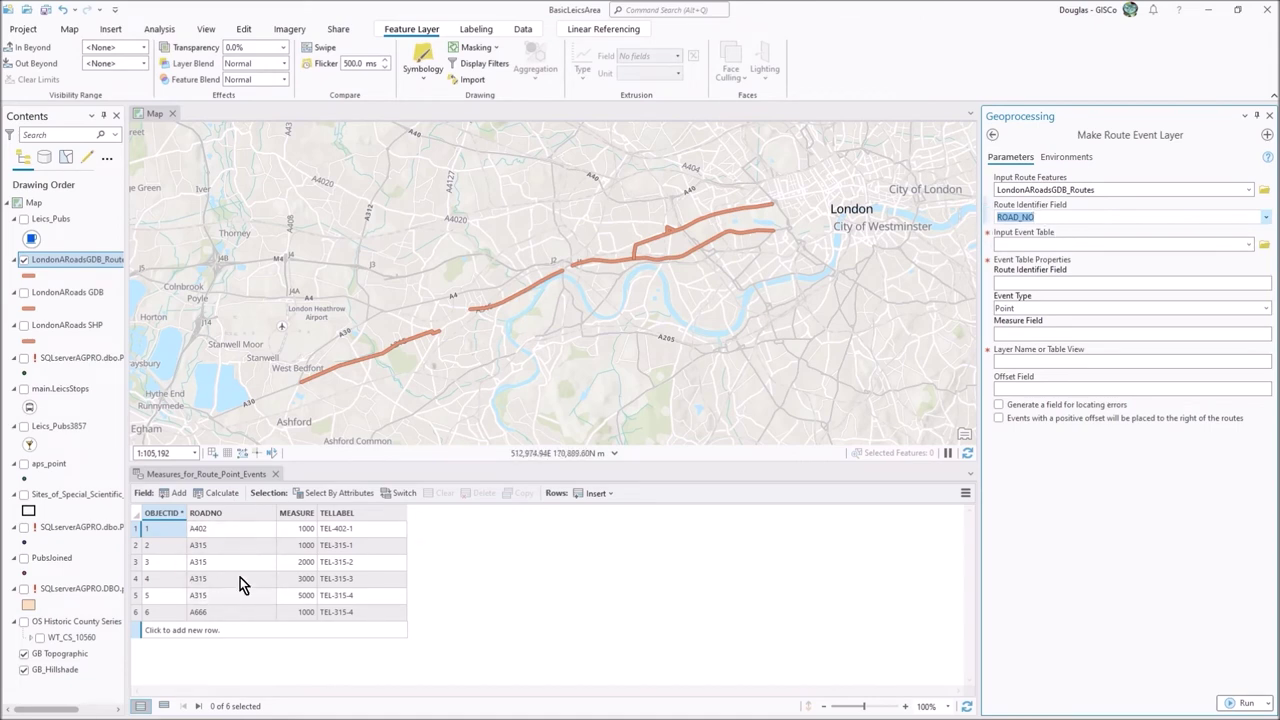
click(1248, 245)
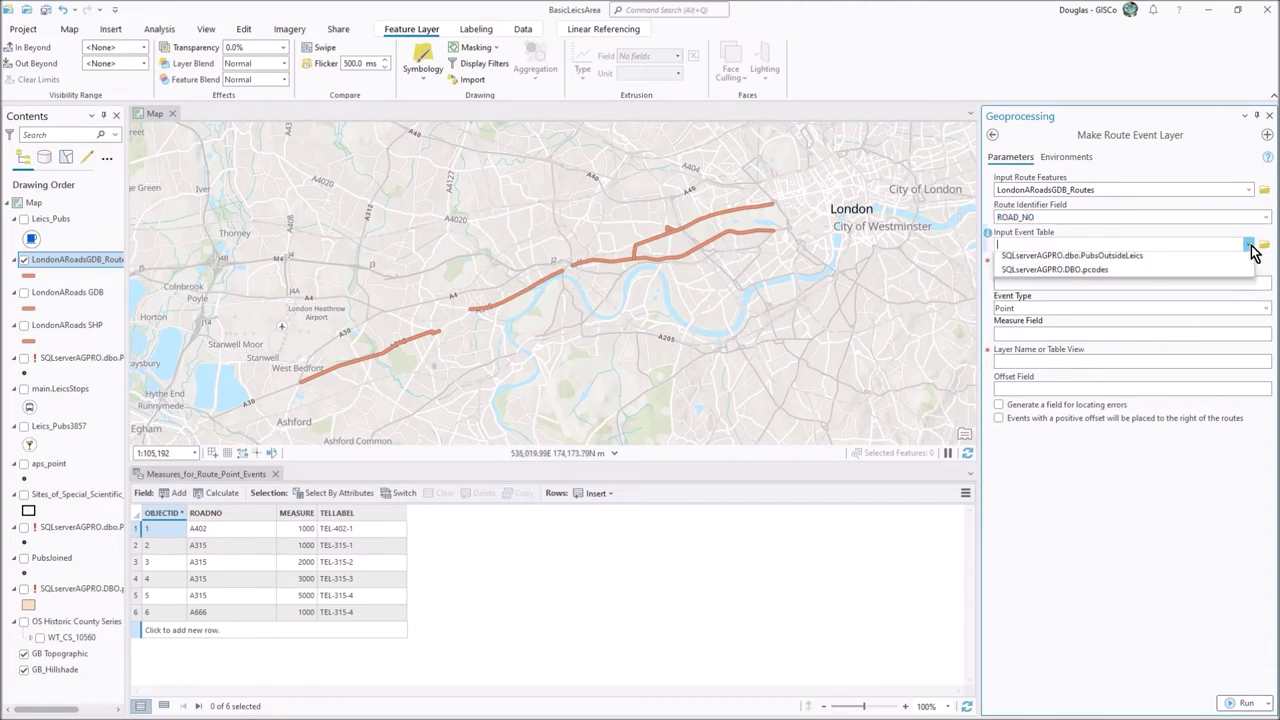
click(1156, 244)
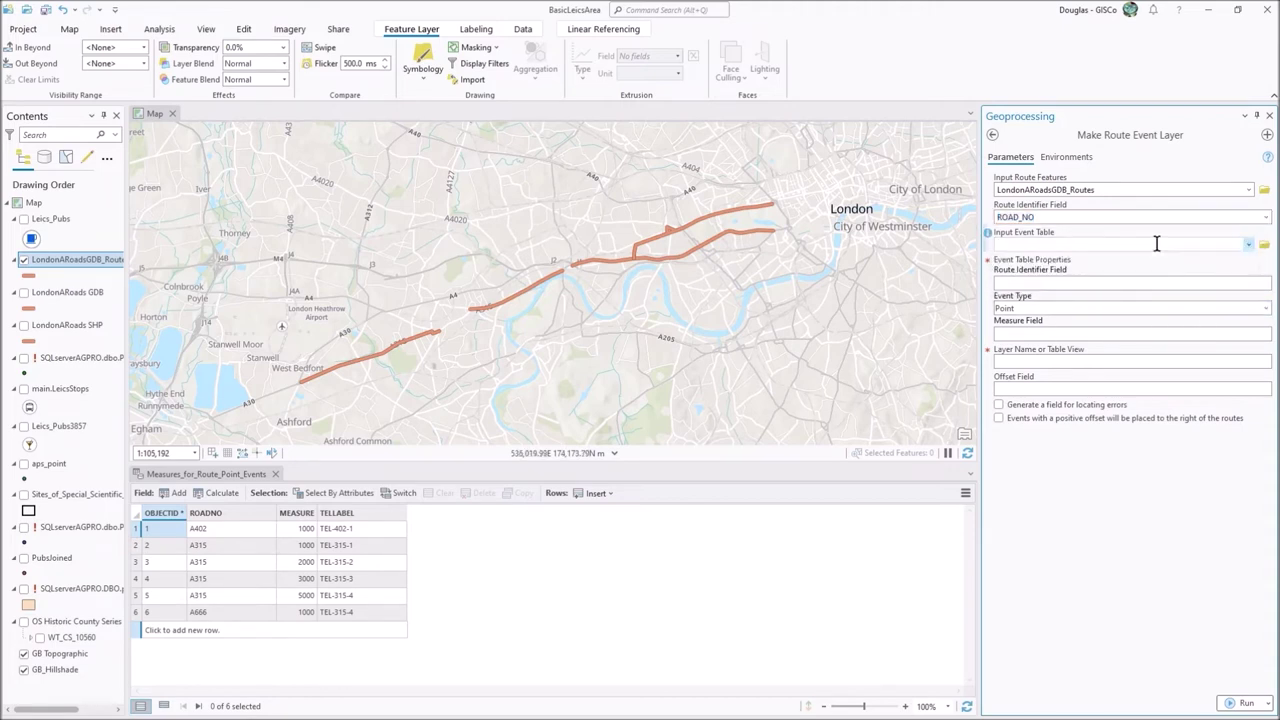
click(1248, 246)
click(1248, 246)
Browse MyBasemaps.gdb and choose Measures_for_Route_Point_Events as the input event table.
click(1264, 244)
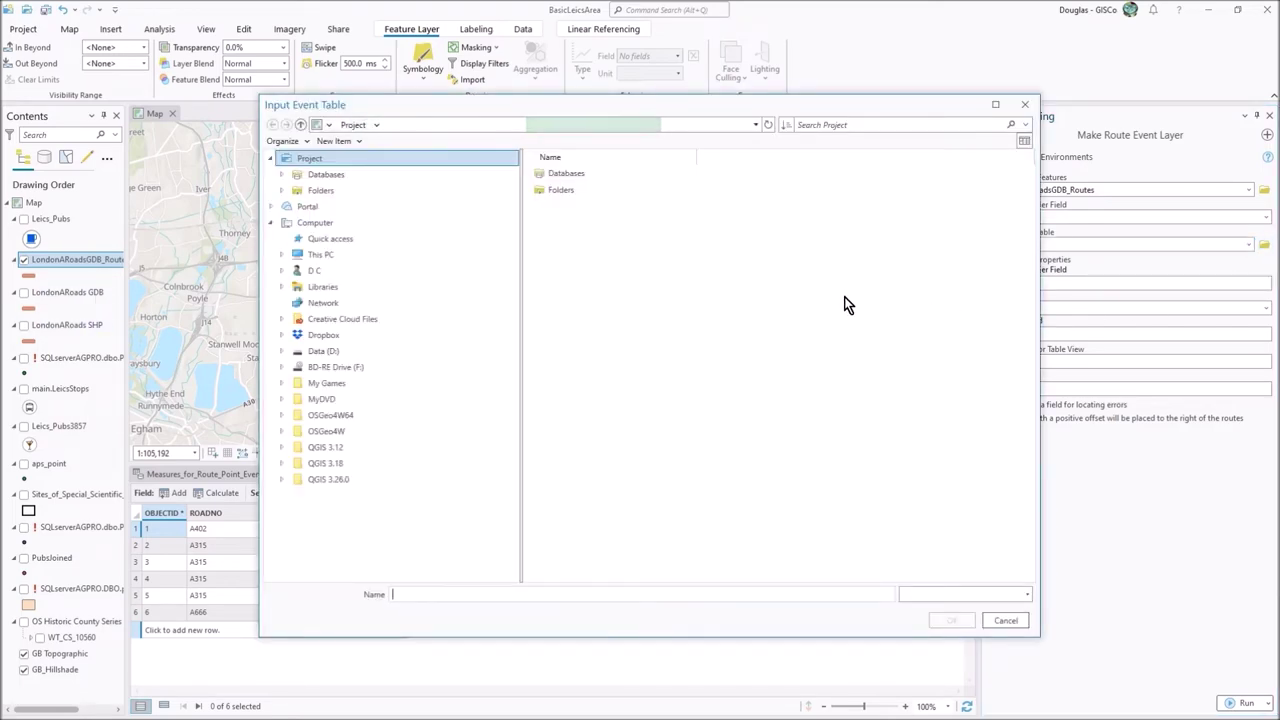
click(591, 173)
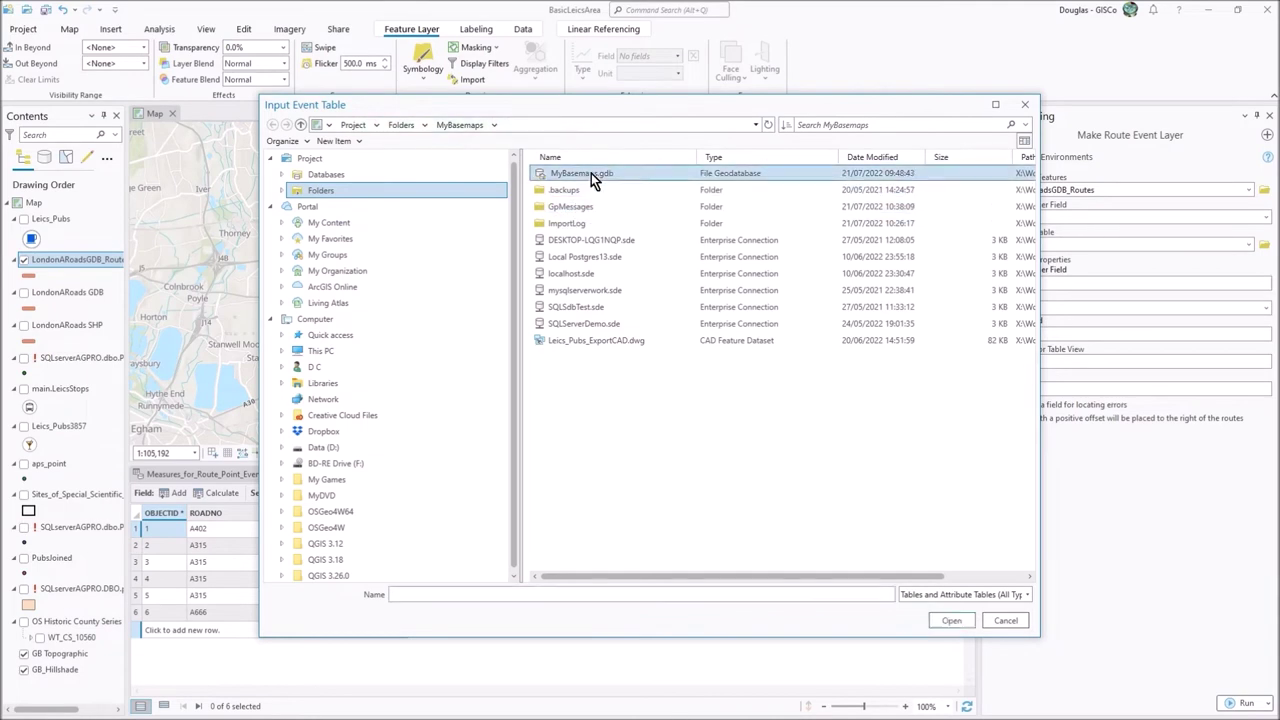
double_click(591, 173)
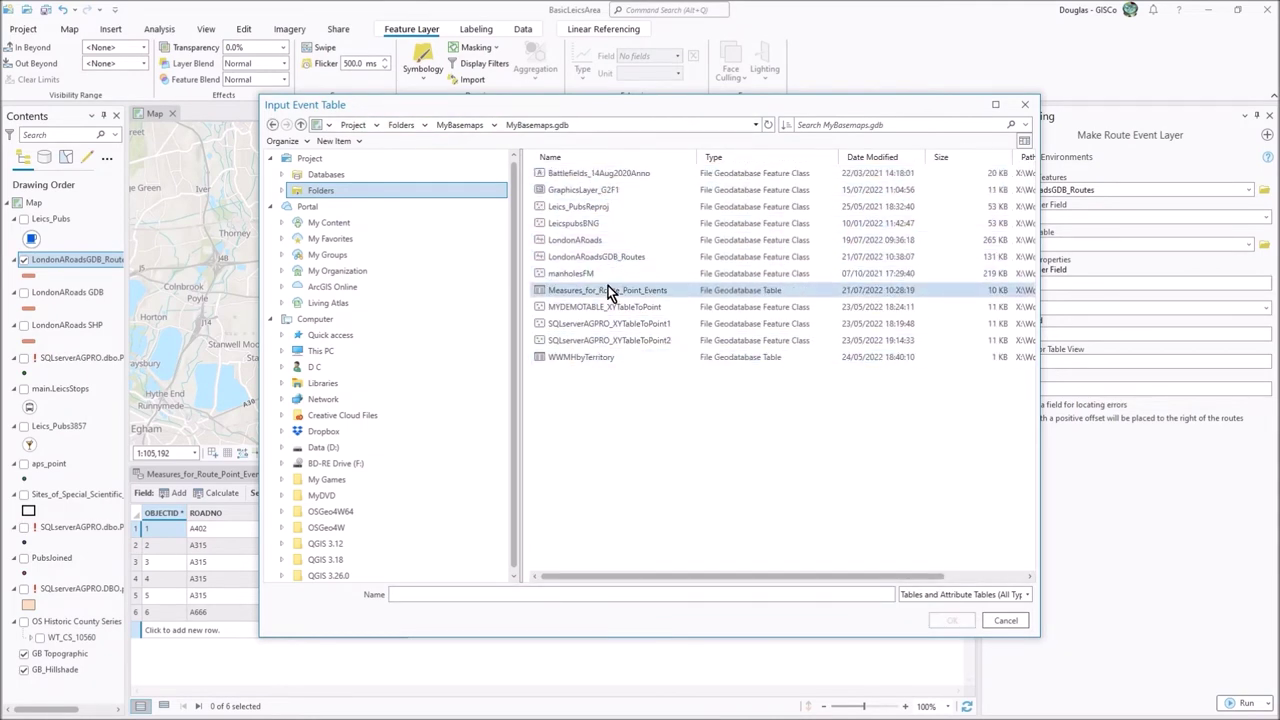
click(607, 290)
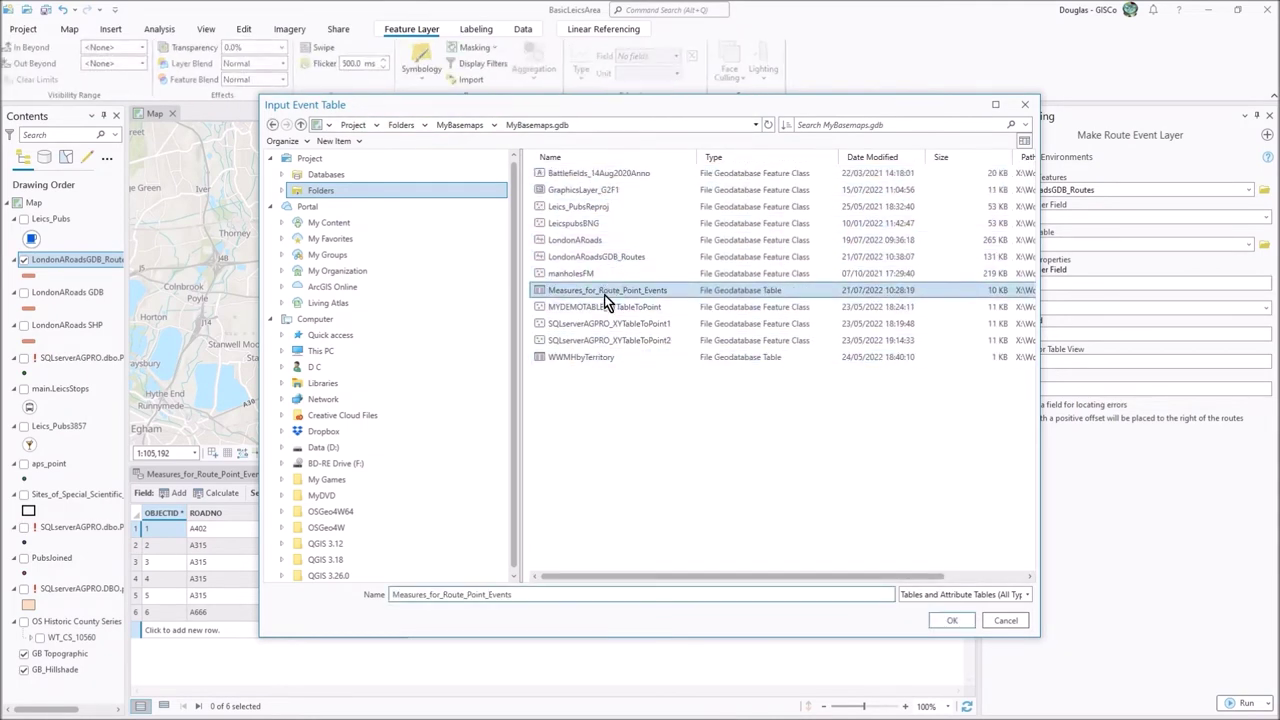
click(952, 622)
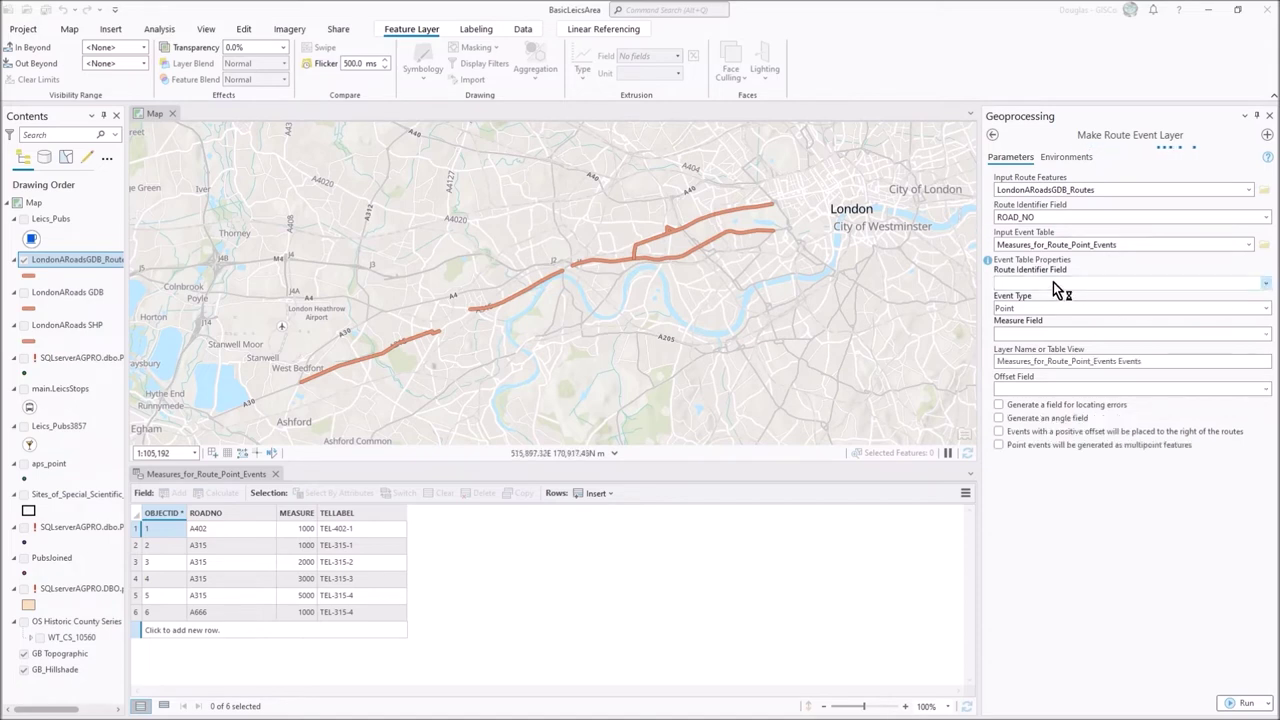
click(1266, 287)
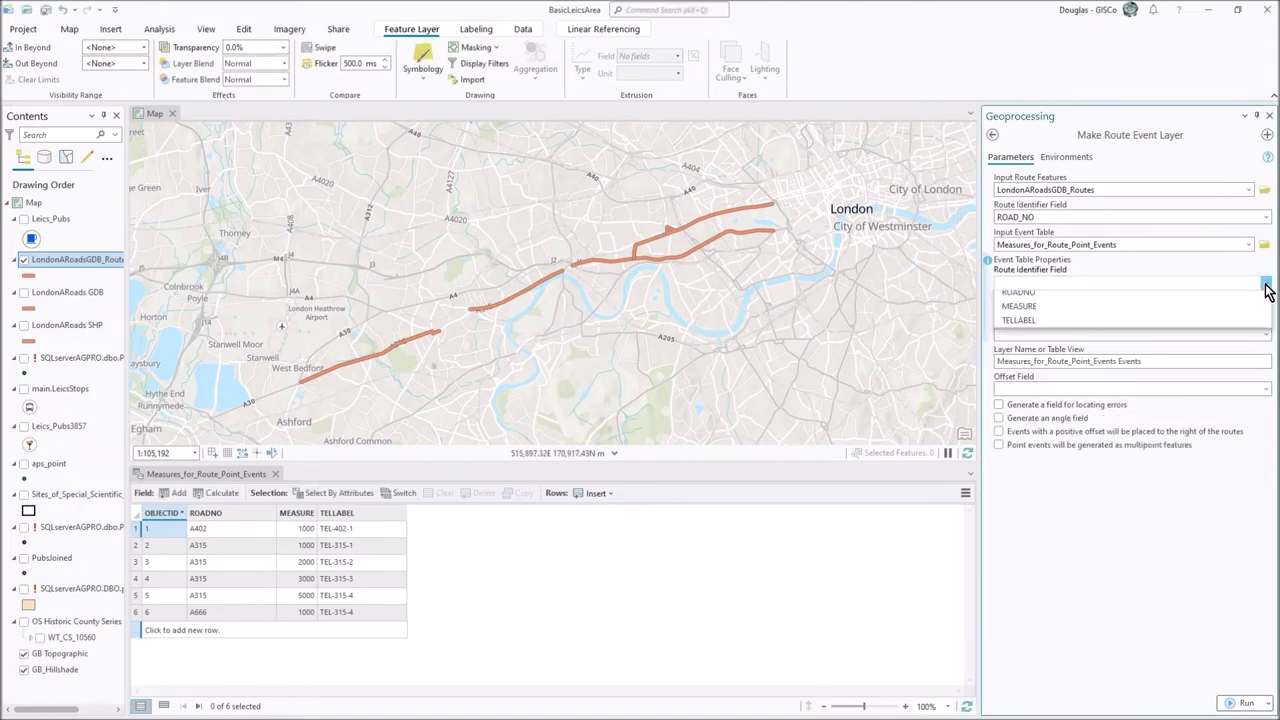
Match events to routes by ROADNO and use MEASURE as the measure field.
click(1021, 301)
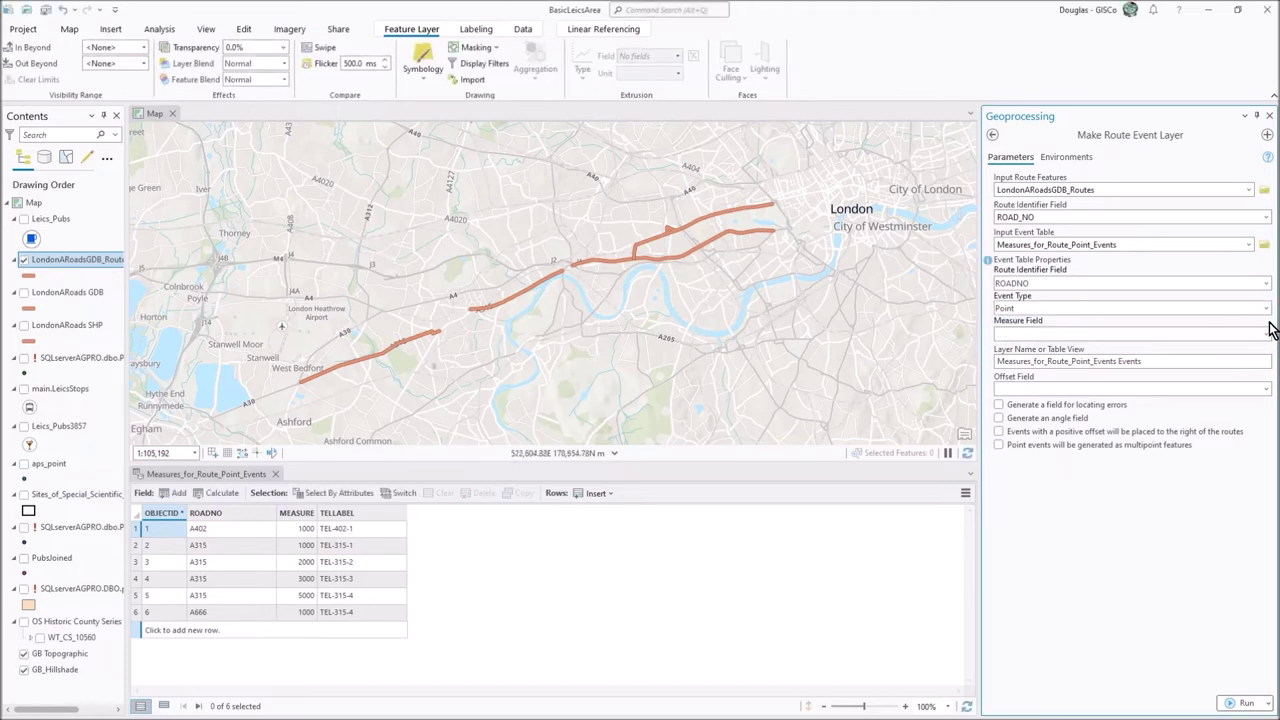
click(1160, 333)
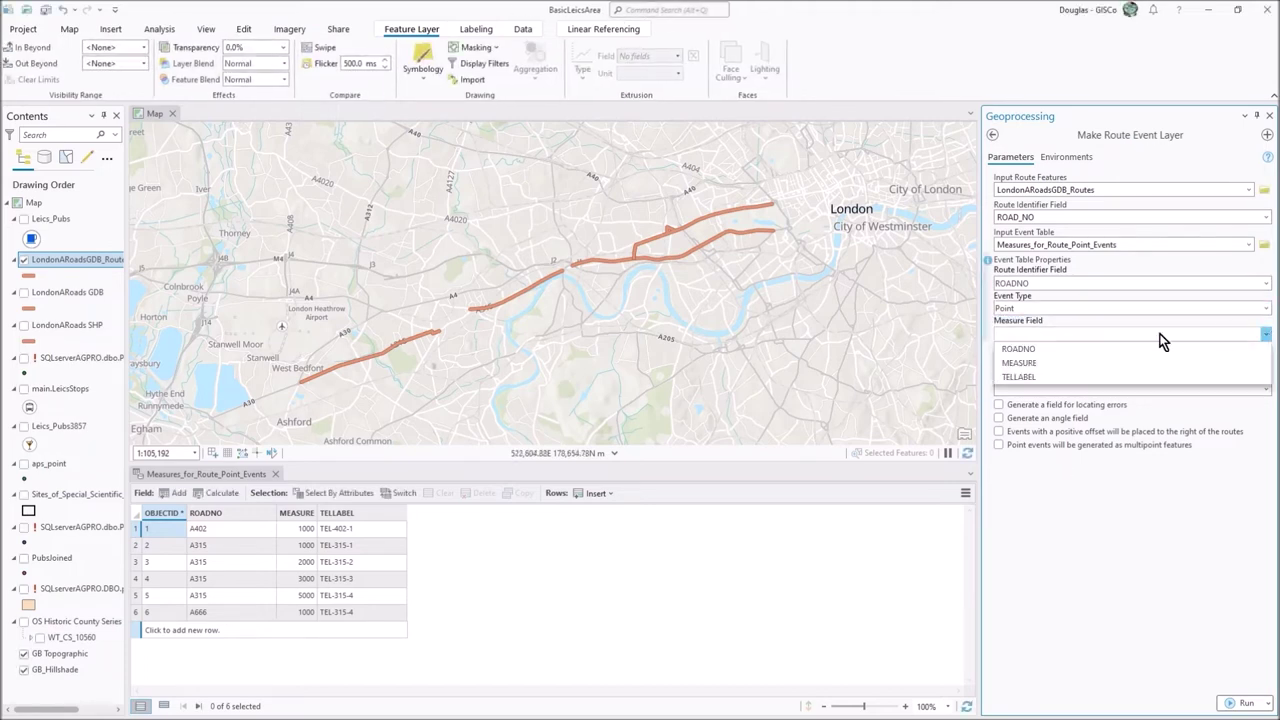
click(1048, 364)
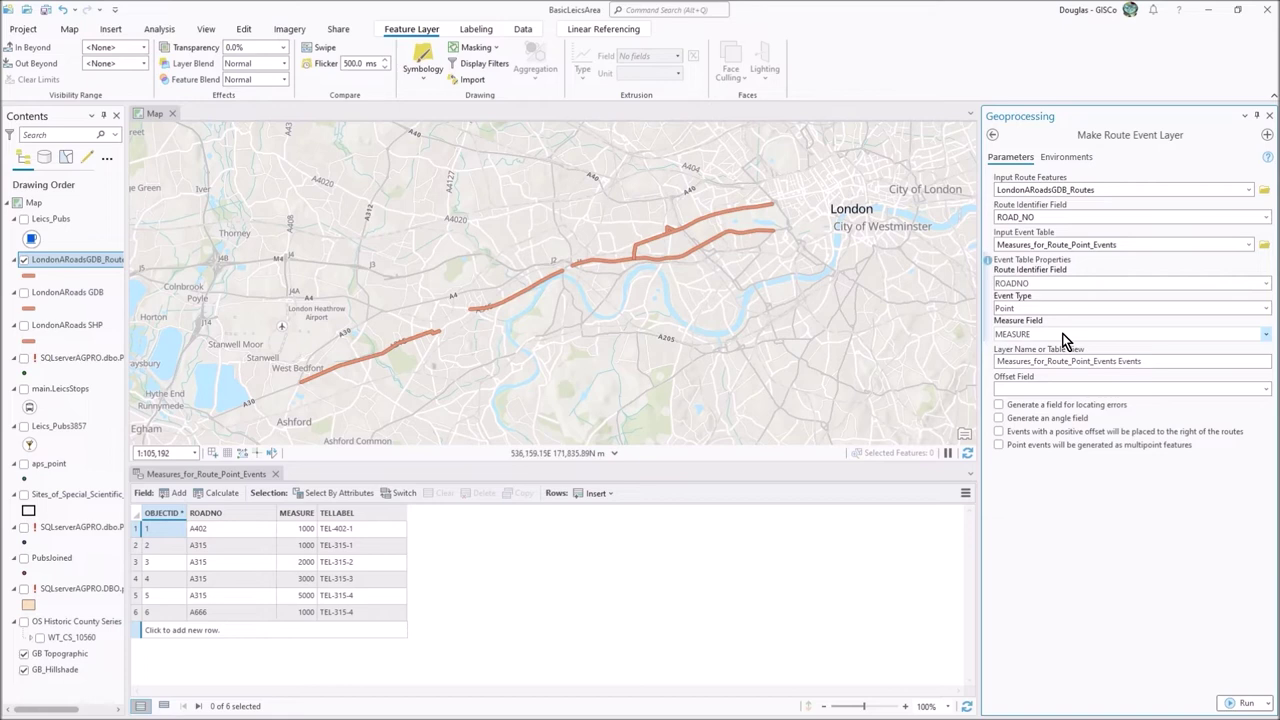
Rename the output layer to Emergency_Telephone_Point_Events.
click(1133, 361)
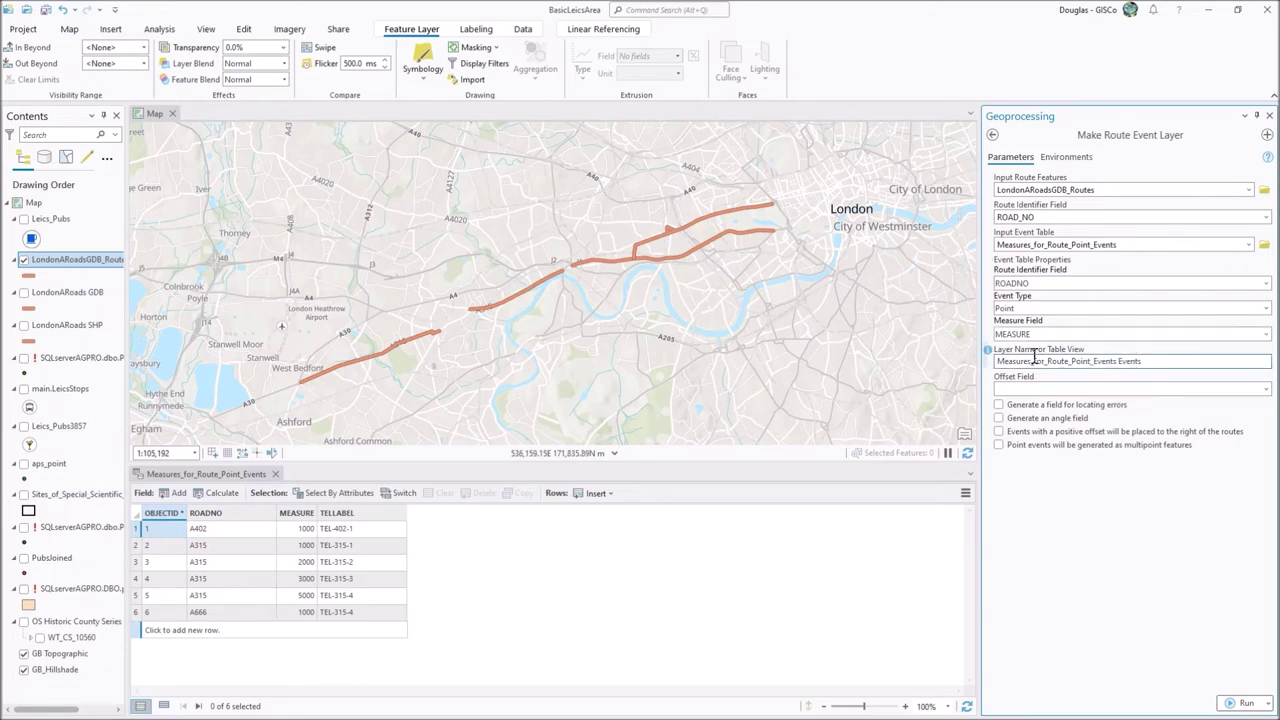
double_click(1105, 361)
key(Delete)
text(Telephone_)
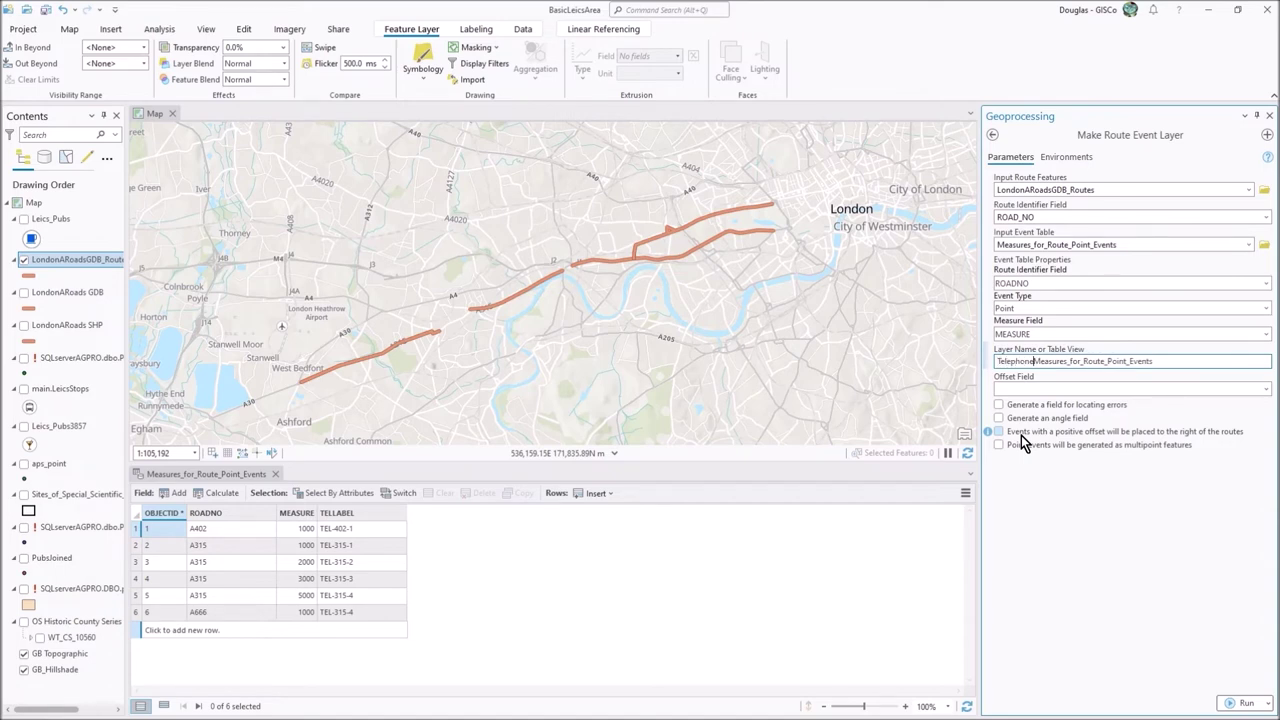
key(Home)
text(EMergency_)
key(Right)
key(Right)
key(Right)
key(Right)
key(Right)
key(Right)
key(Right)
key(shift+Right)
key(shift+Right)
key(shift+Right)
key(shift+Right)
key(shift+Right)
key(shift+Right)
key(shift+Right)
key(shift+Right)
key(shift+Right)
key(shift+Right)
key(shift+Right)
key(shift+Right)
key(shift+Right)
key(shift+Right)
key(shift+Right)
key(shift+Right)
key(shift+Right)
key(shift+Right)
key(shift+Right)
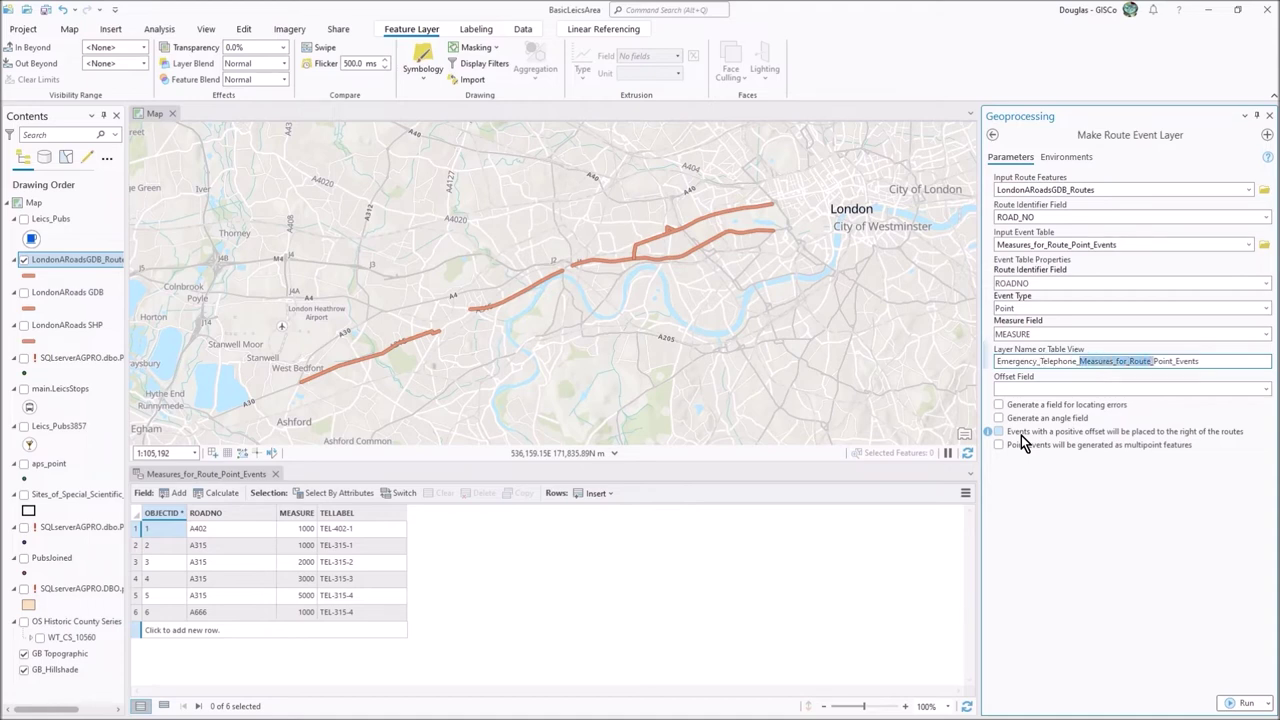
key(BackSpace)
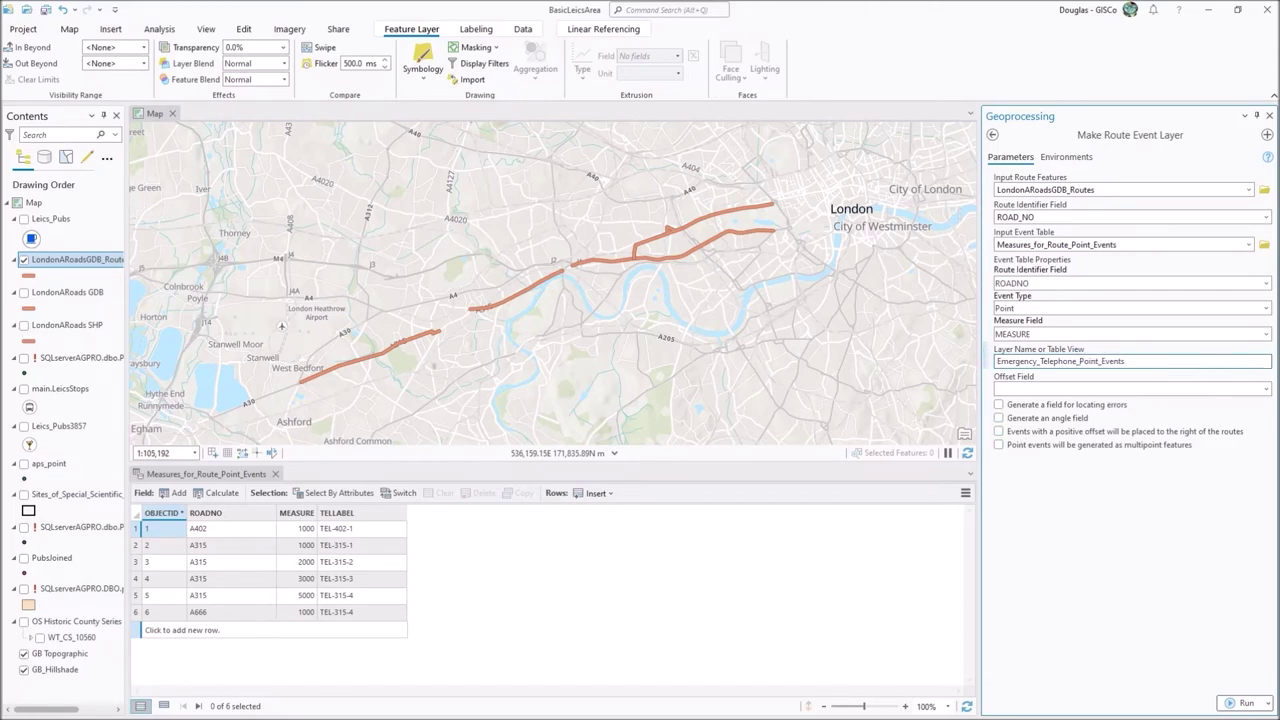
Leave the offset field empty and enable the error-locating field option.
click(1258, 388)
click(1266, 388)
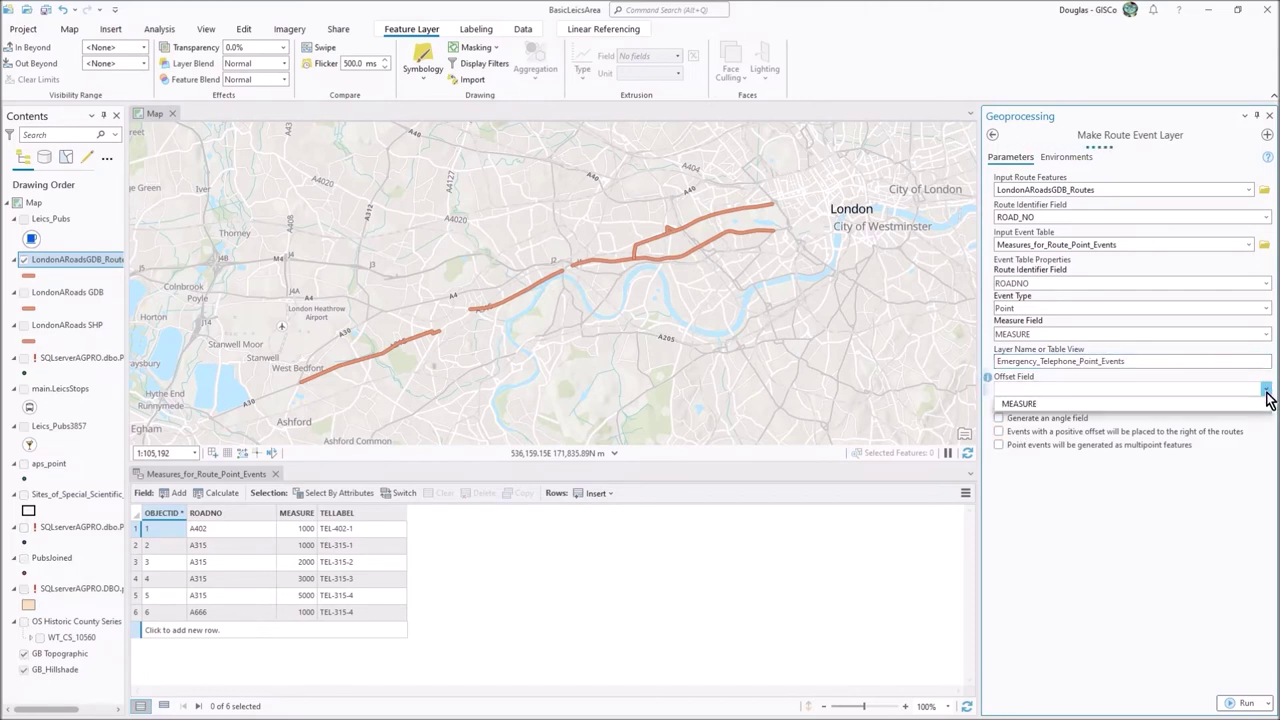
click(1150, 496)
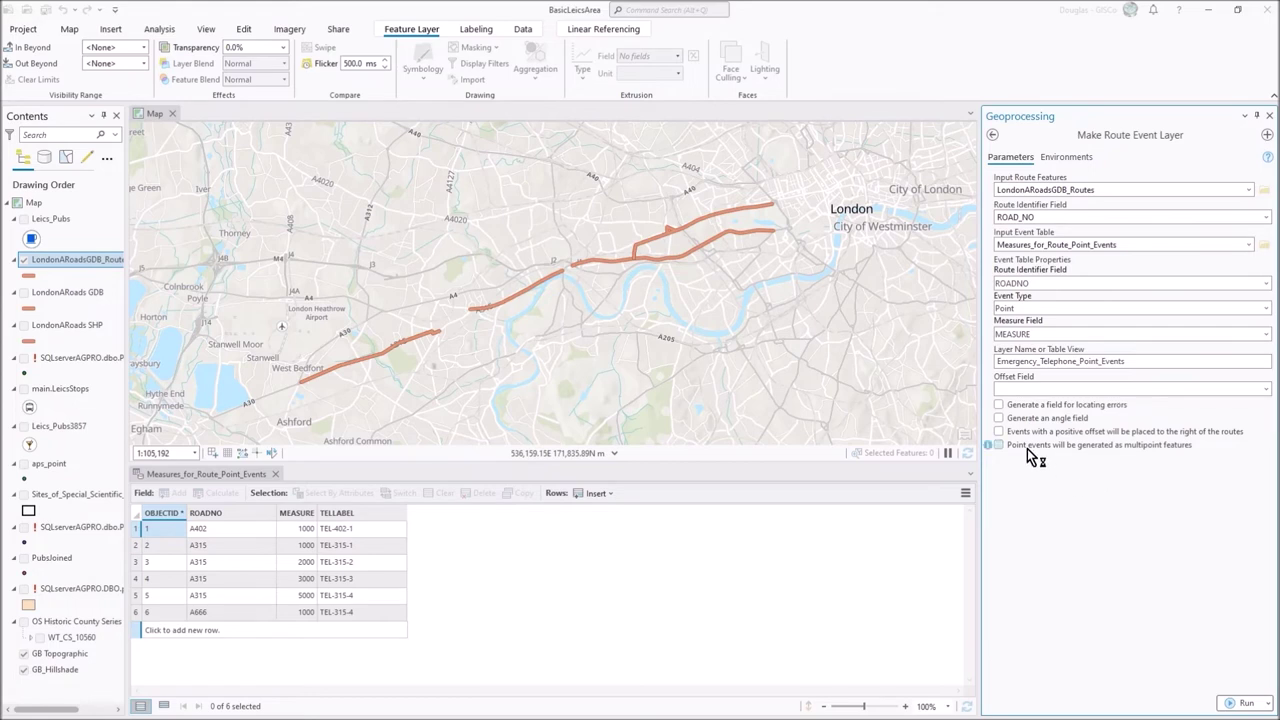
click(999, 405)
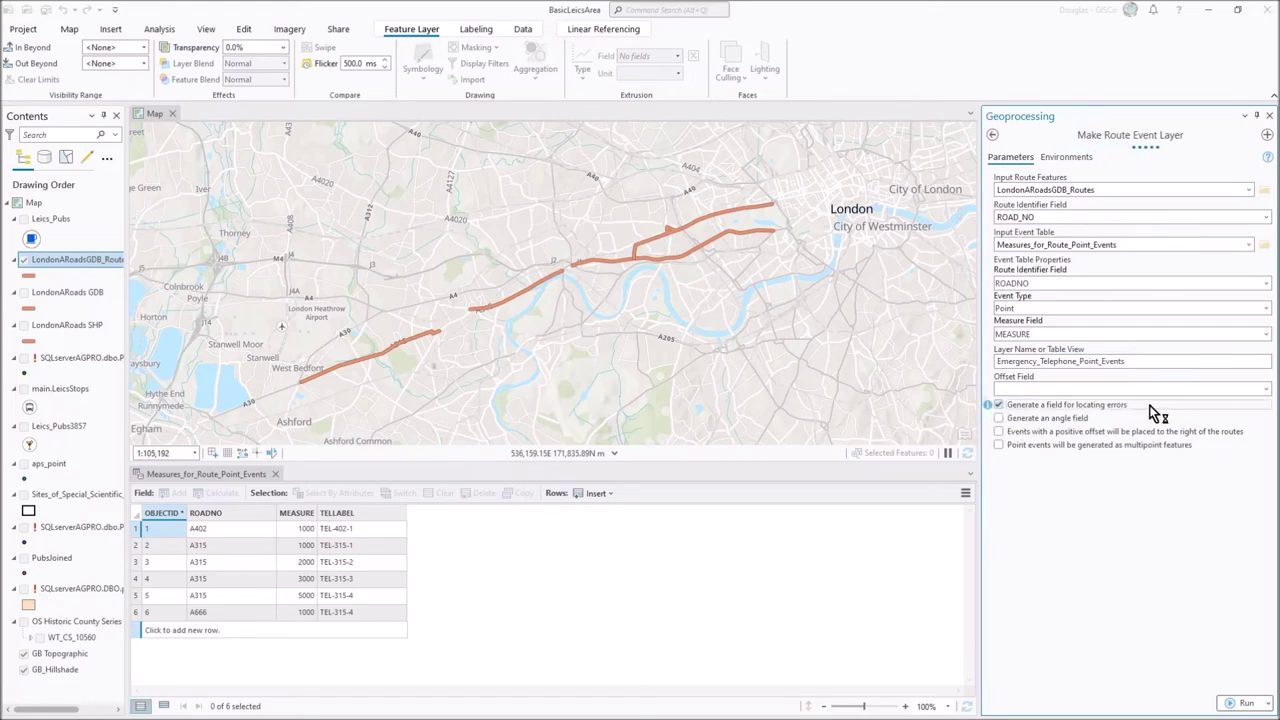
click(1150, 410)
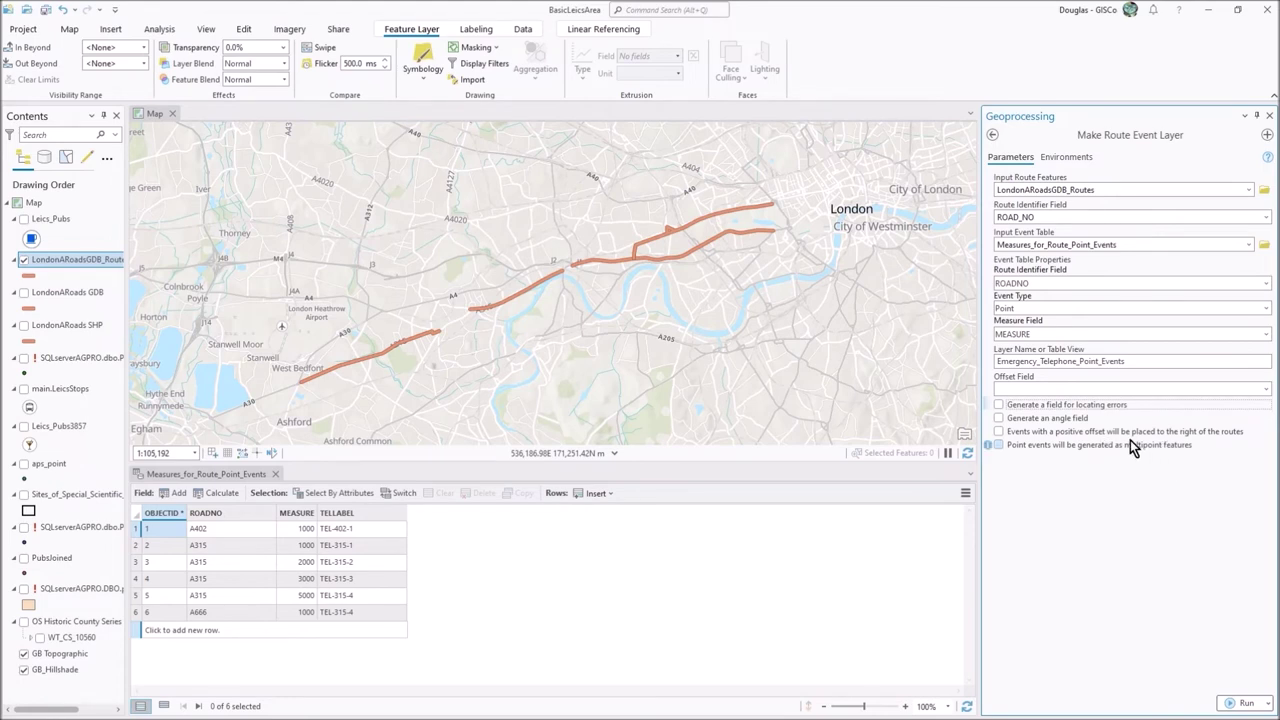
click(998, 405)
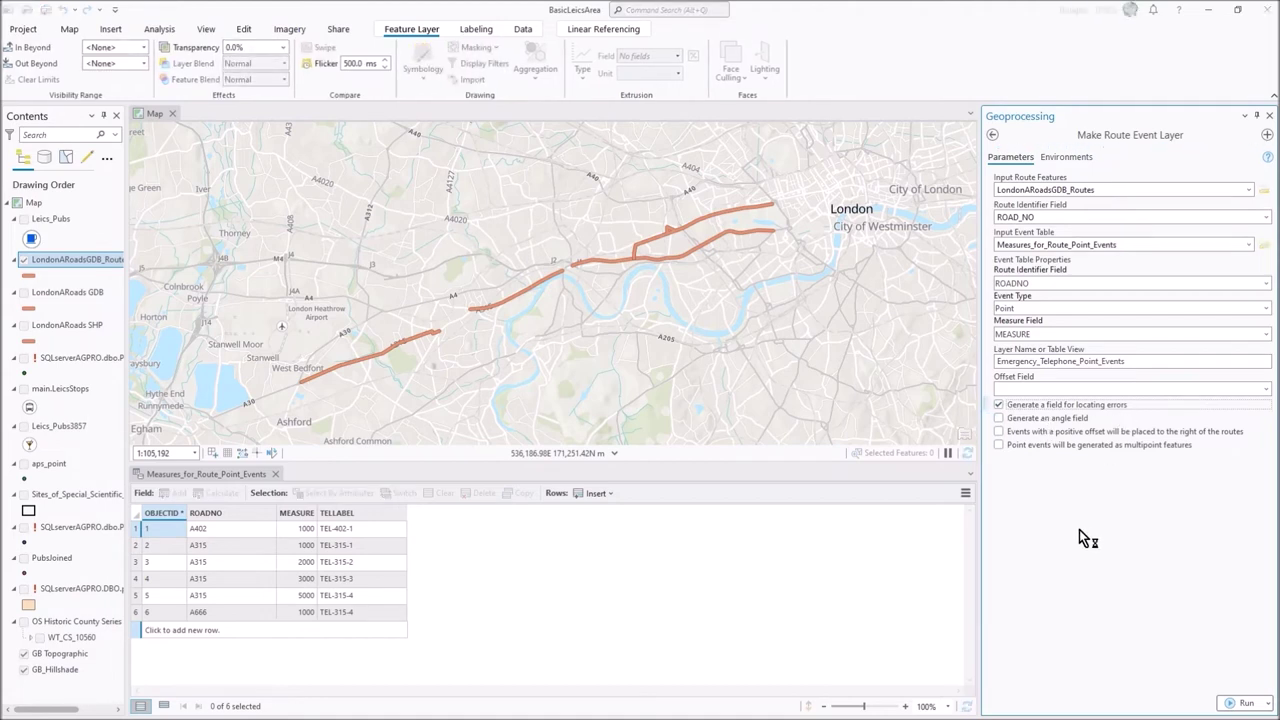
Run the tool to create the telephone event points, then close the Geoprocessing pane.
click(1229, 705)
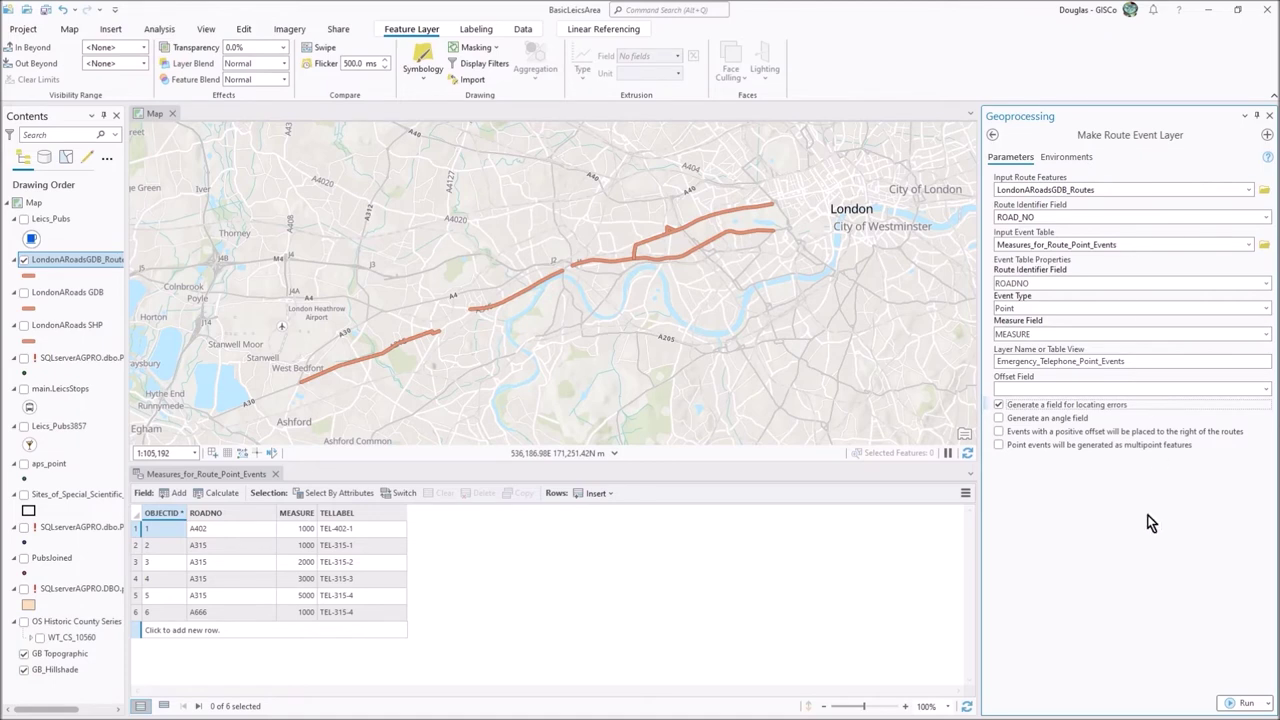
click(1245, 703)
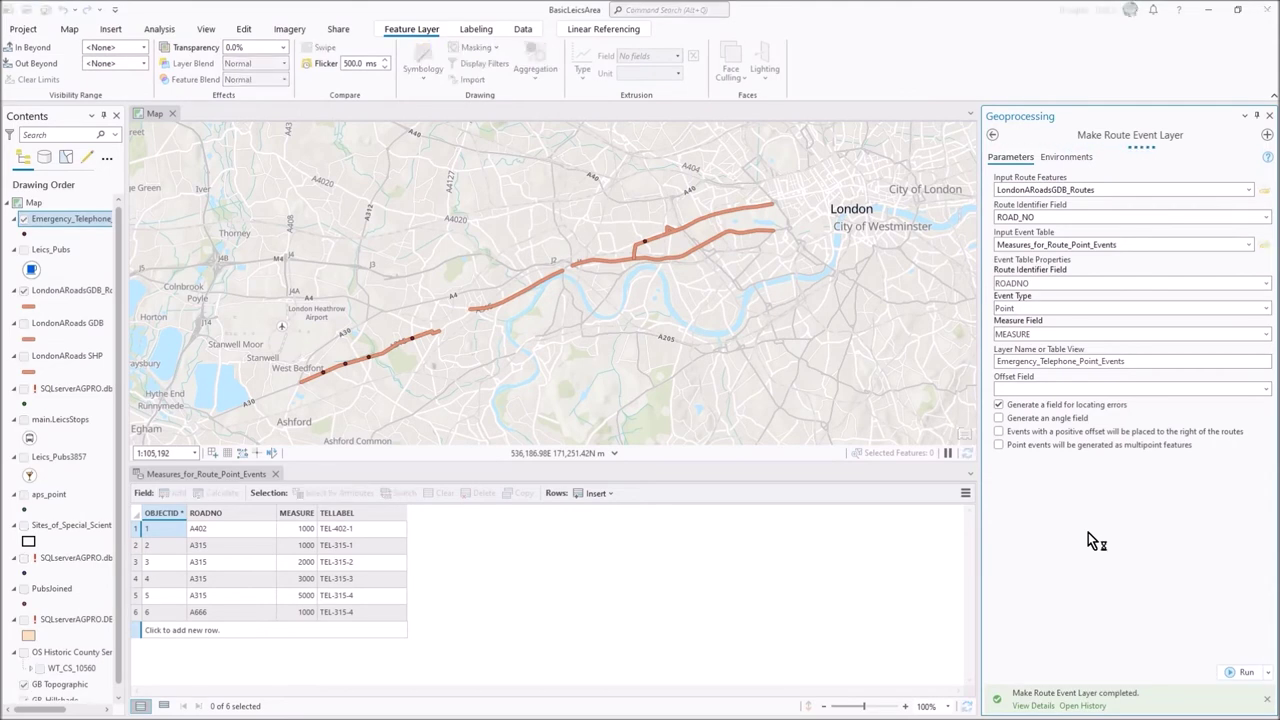
click(993, 135)
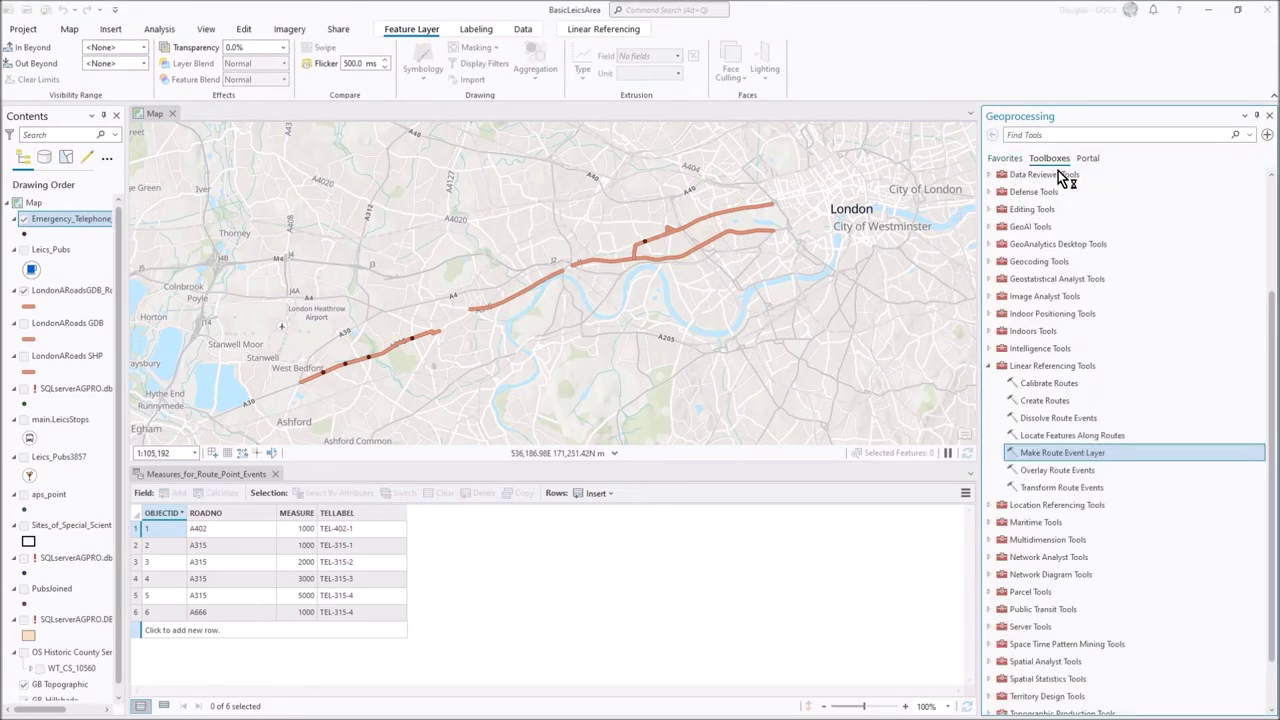
click(1270, 116)
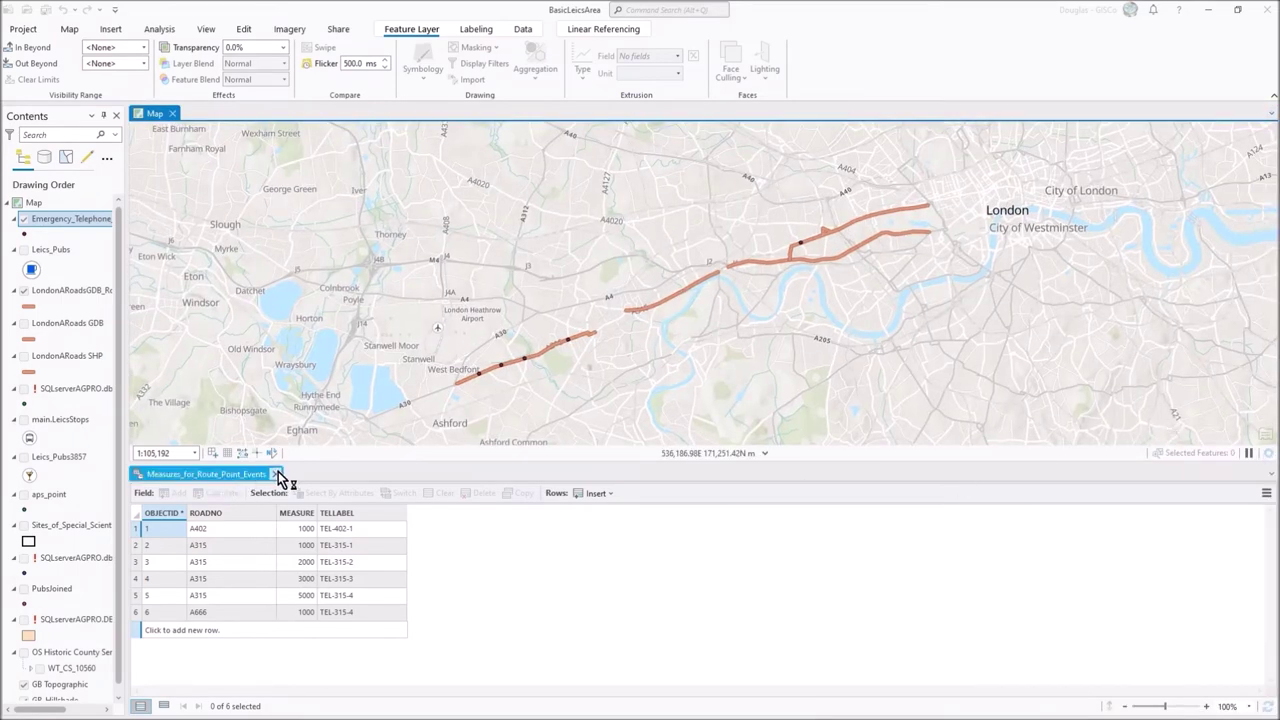
Give the telephone points the red Arrow Bouncing symbol from the symbol gallery.
drag(748, 345, 736, 321)
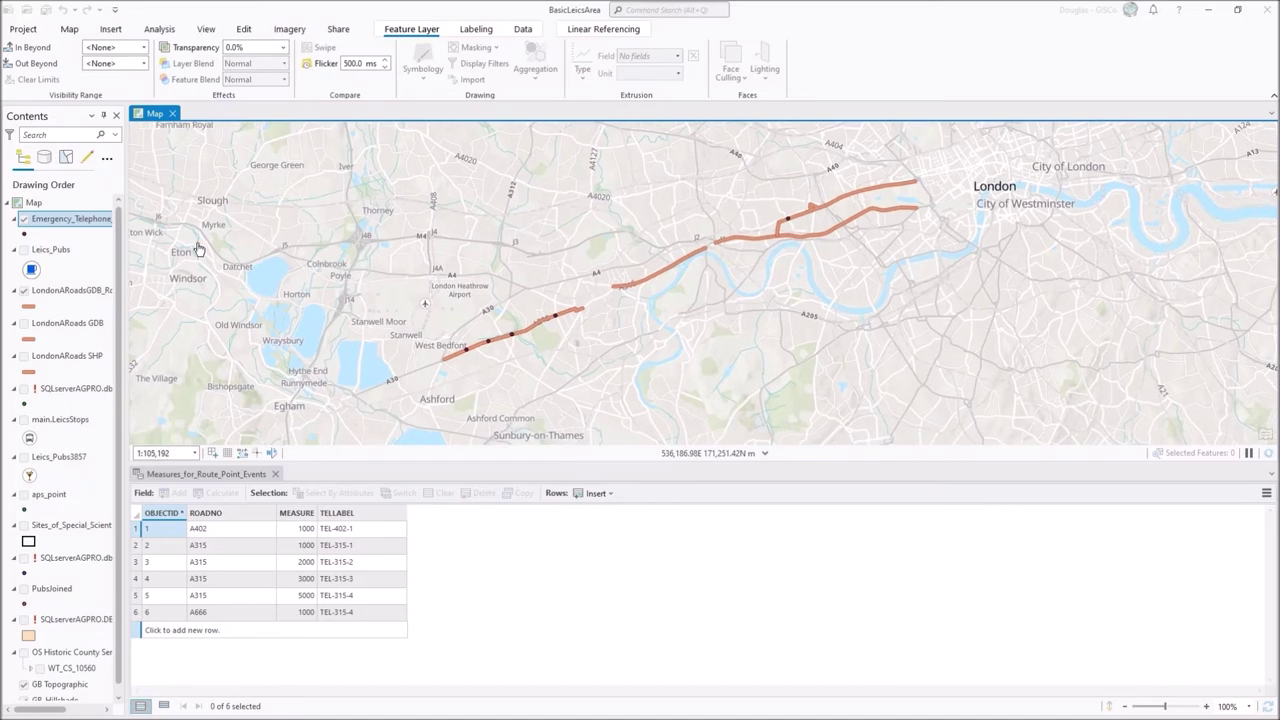
click(28, 241)
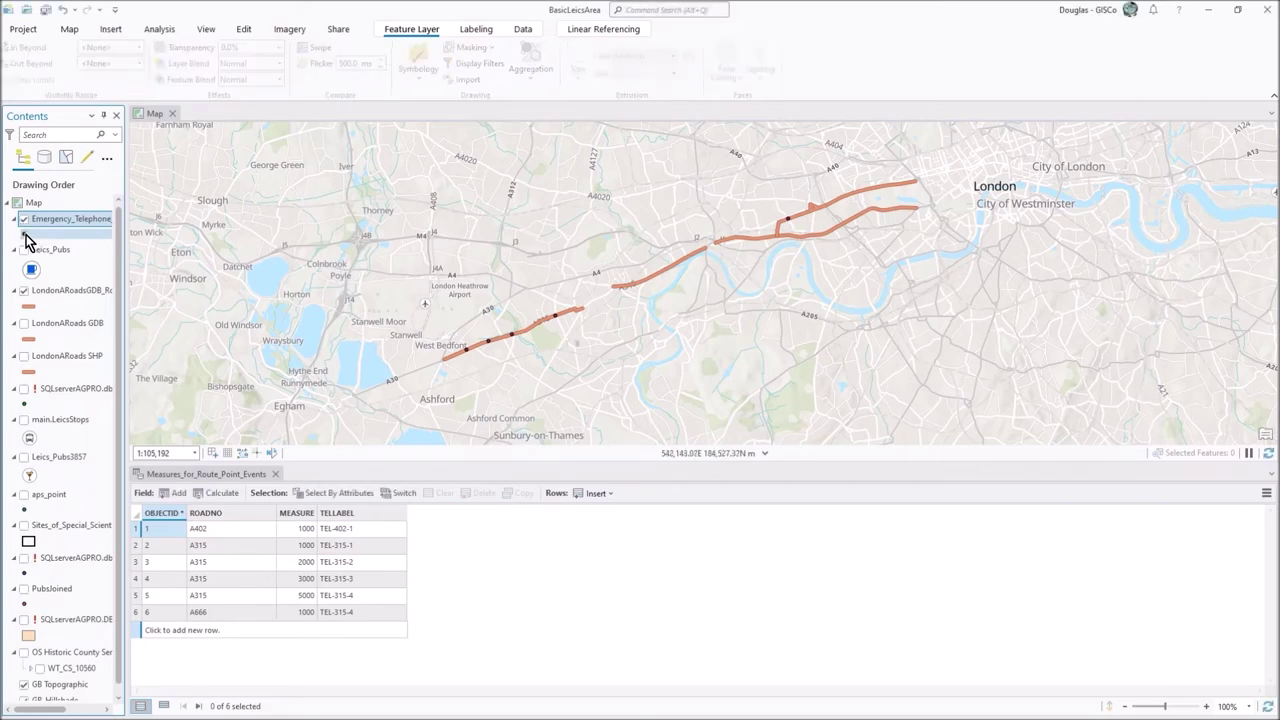
click(25, 235)
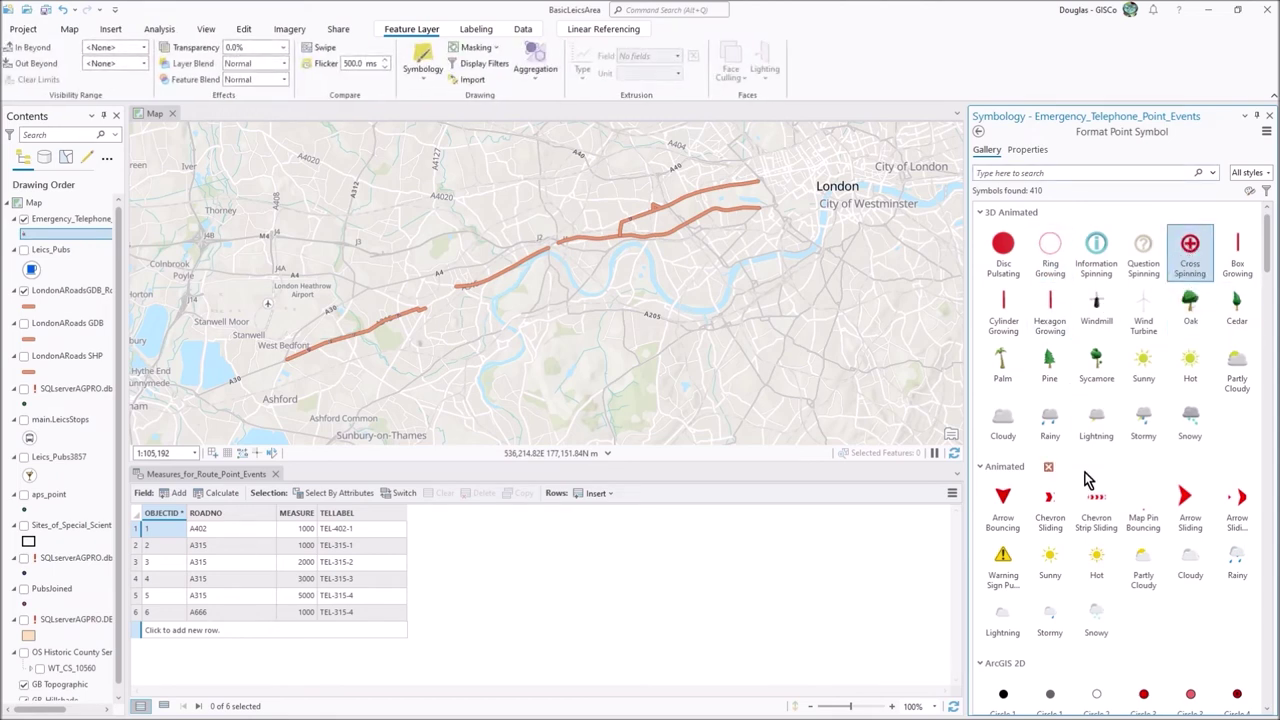
scroll(1148, 468, down, 1)
scroll(1145, 480, down, 1)
click(1000, 388)
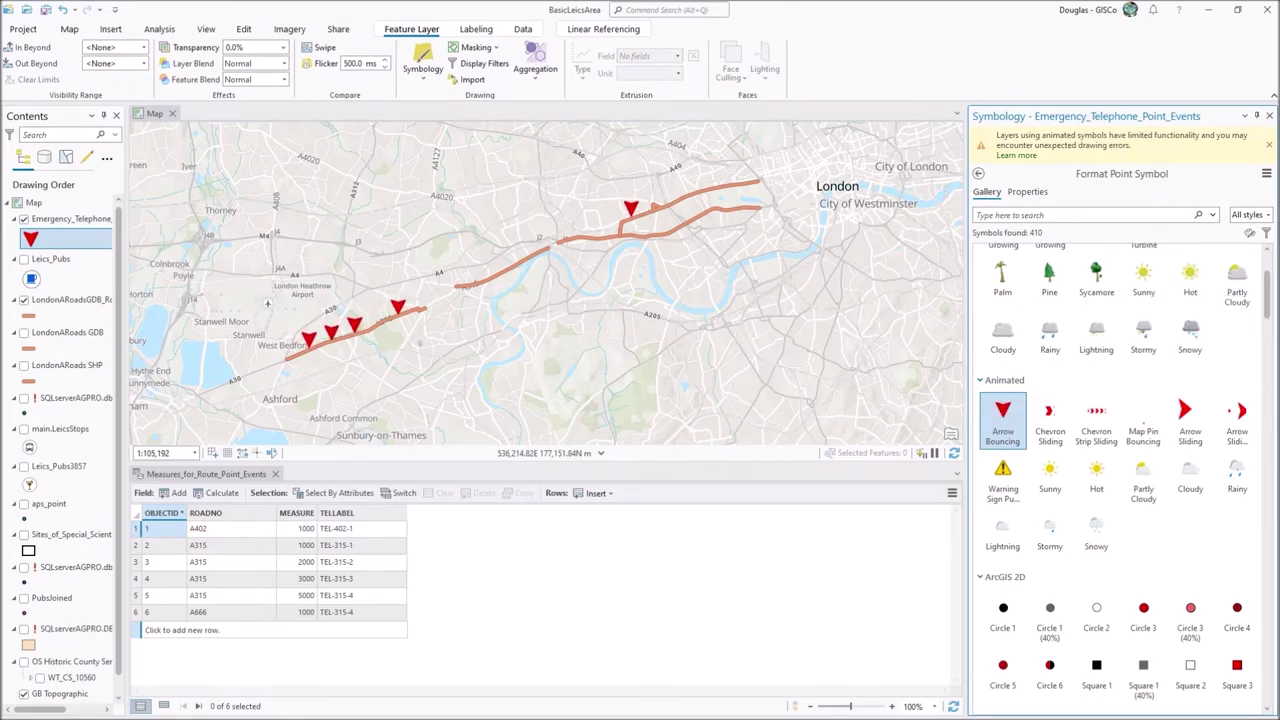
click(1271, 118)
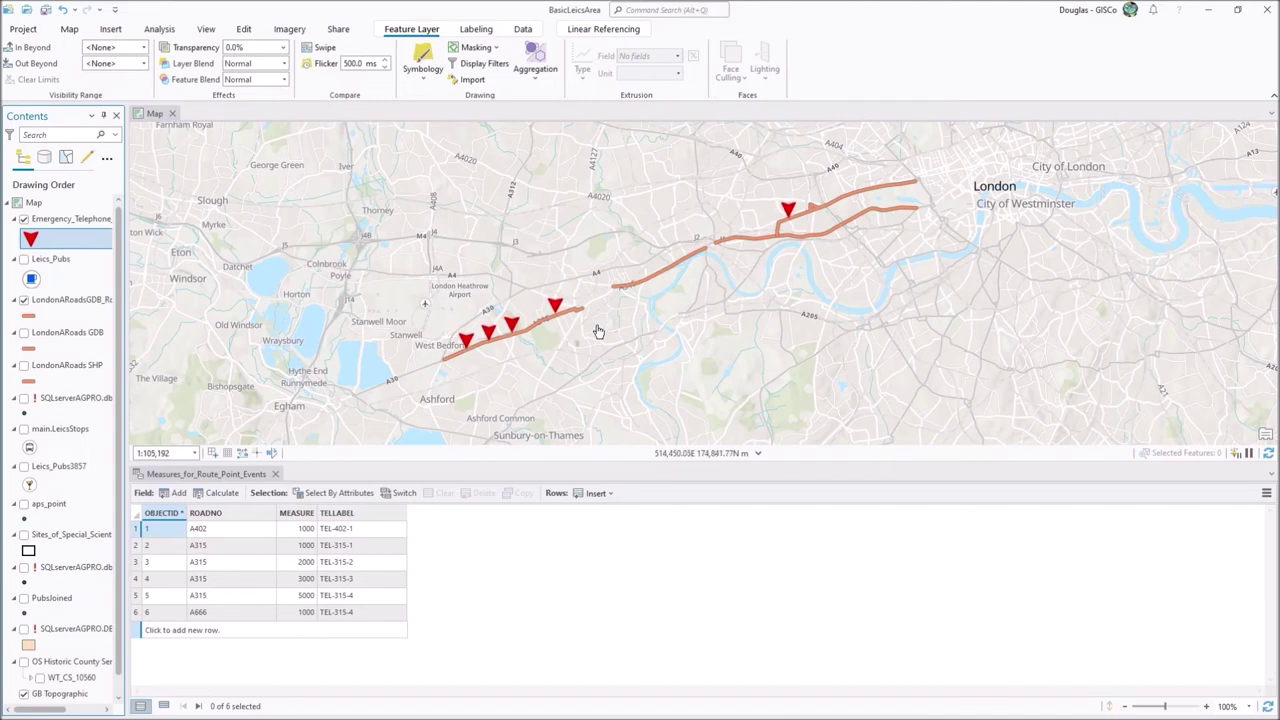
drag(603, 329, 590, 357)
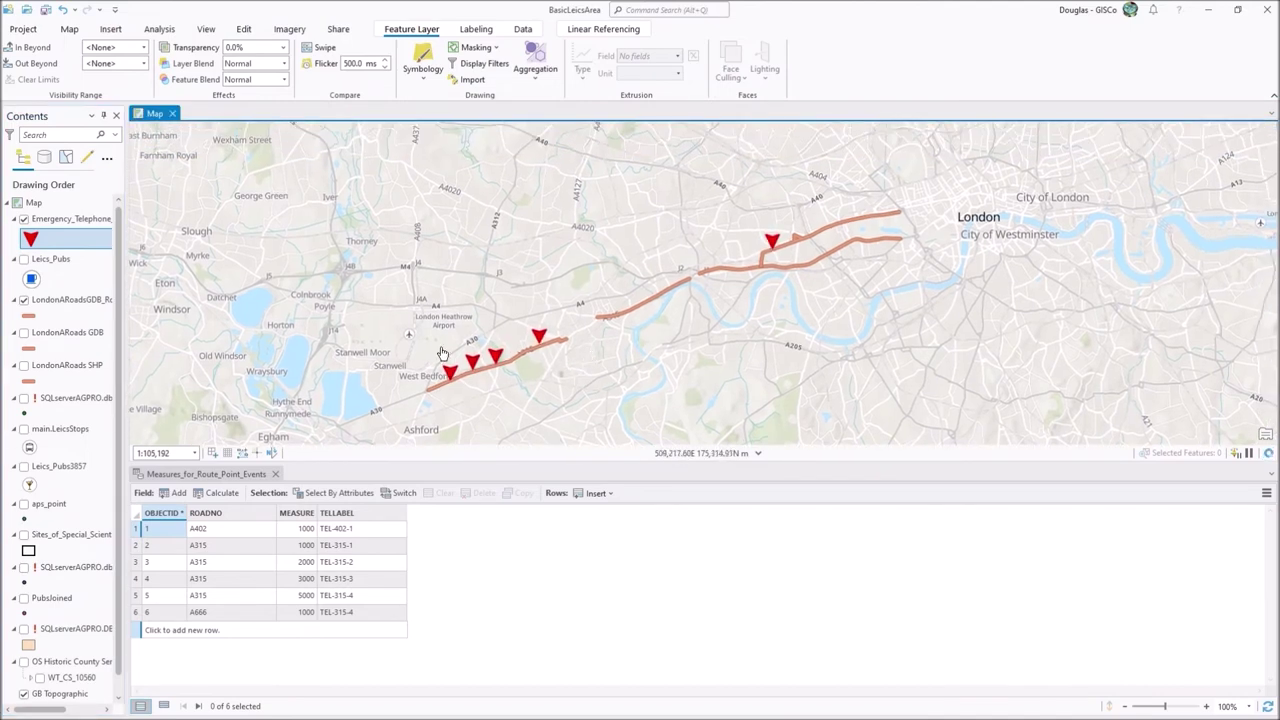
click(57, 224)
Set the layer's label expression to $feature.TELLABEL and apply it.
right_click(57, 224)
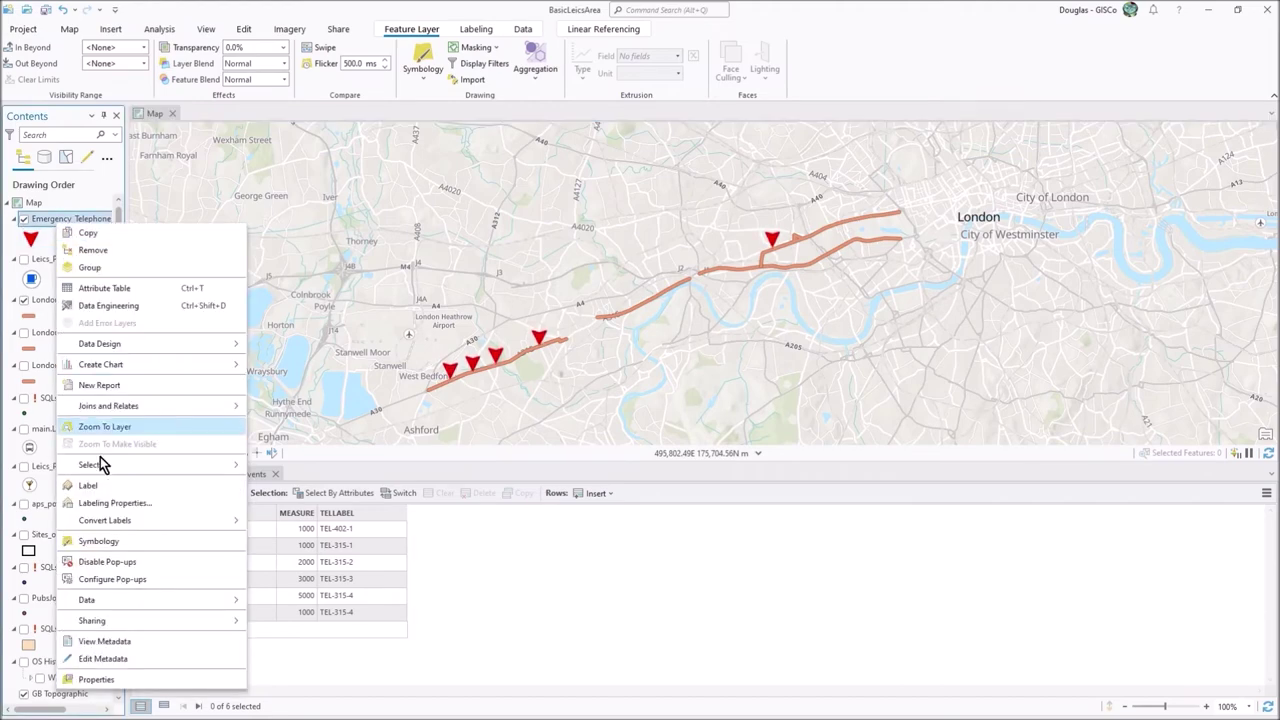
click(120, 505)
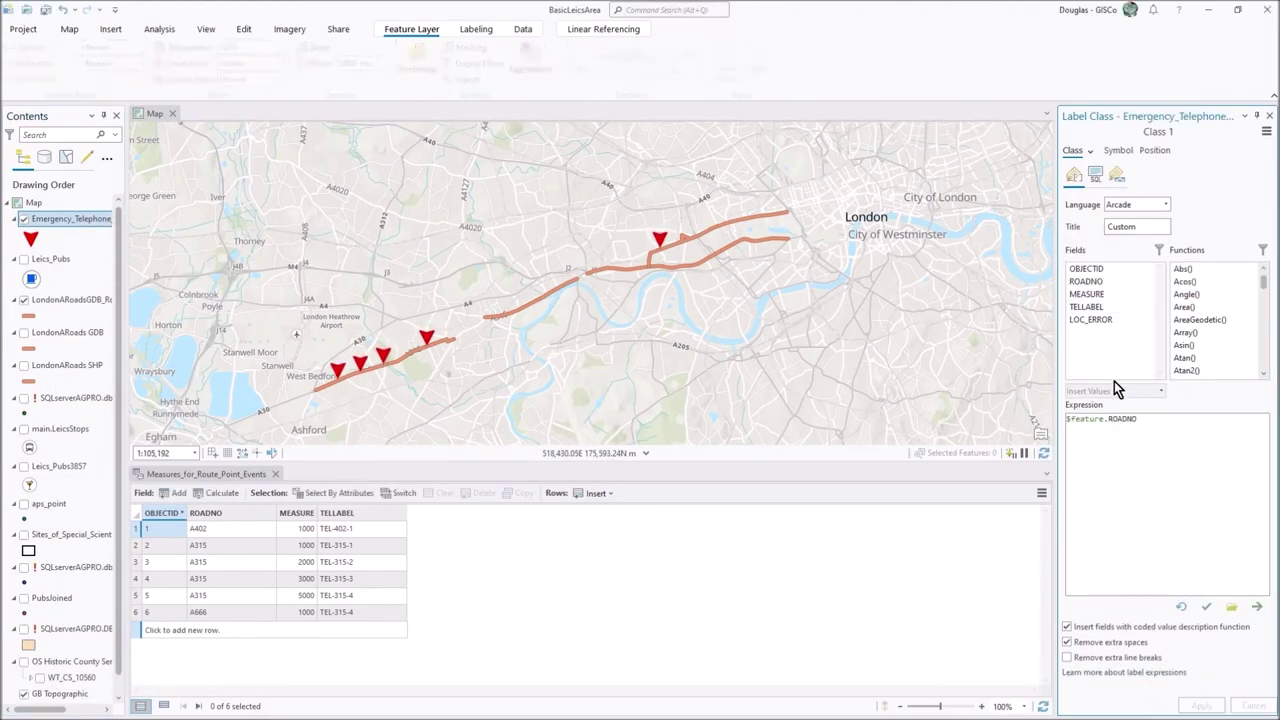
key(ctrl+a)
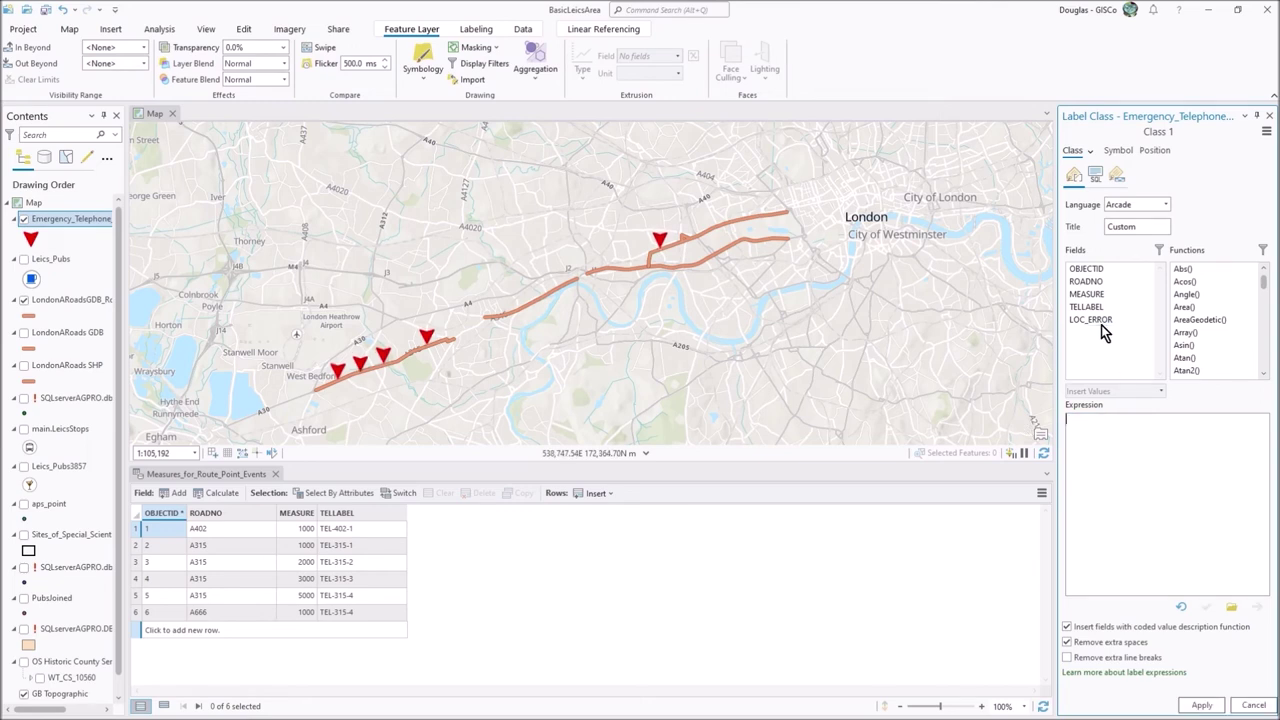
double_click(1096, 310)
click(1201, 705)
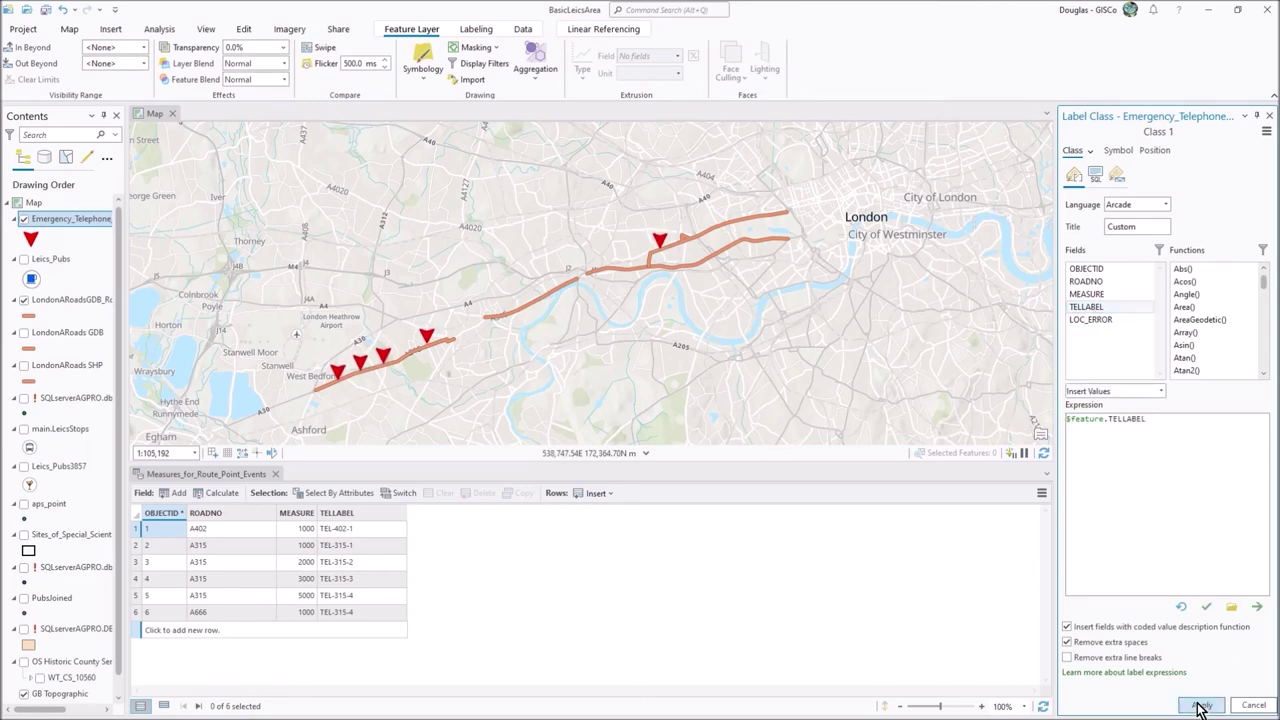
click(1269, 115)
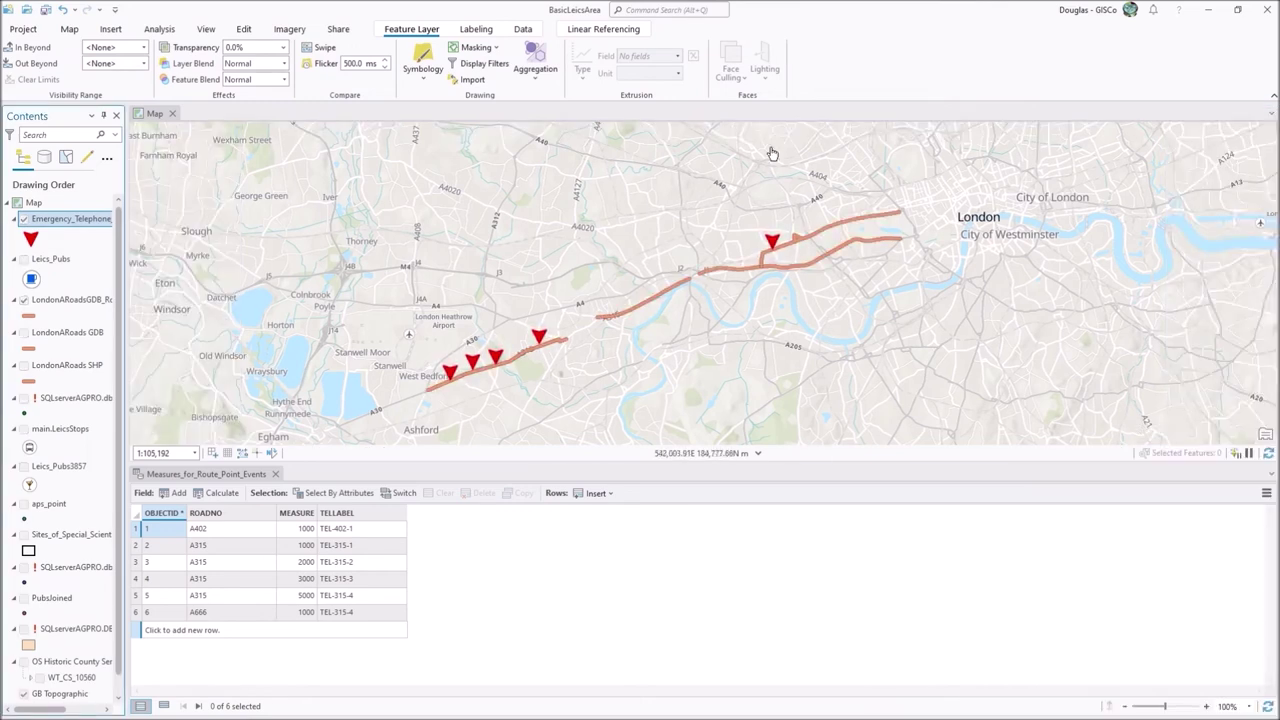
Turn on labels for the telephone points and save the project.
right_click(54, 209)
click(47, 218)
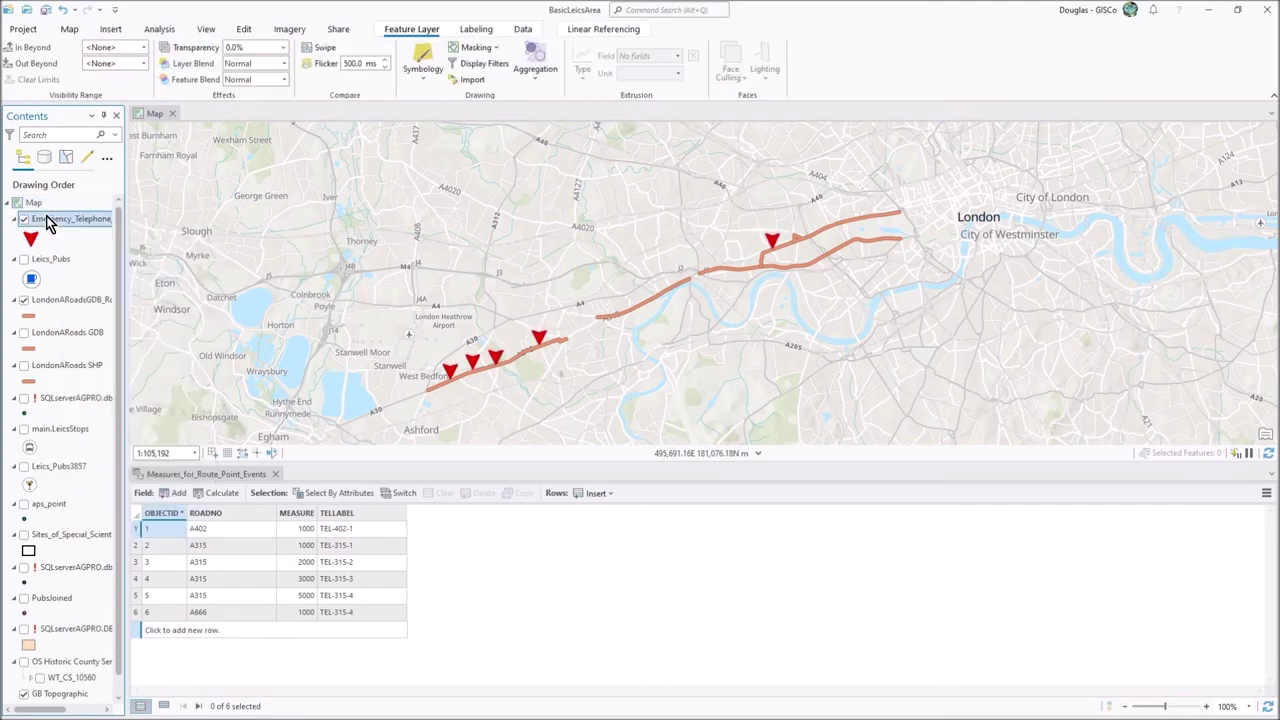
right_click(50, 220)
click(146, 482)
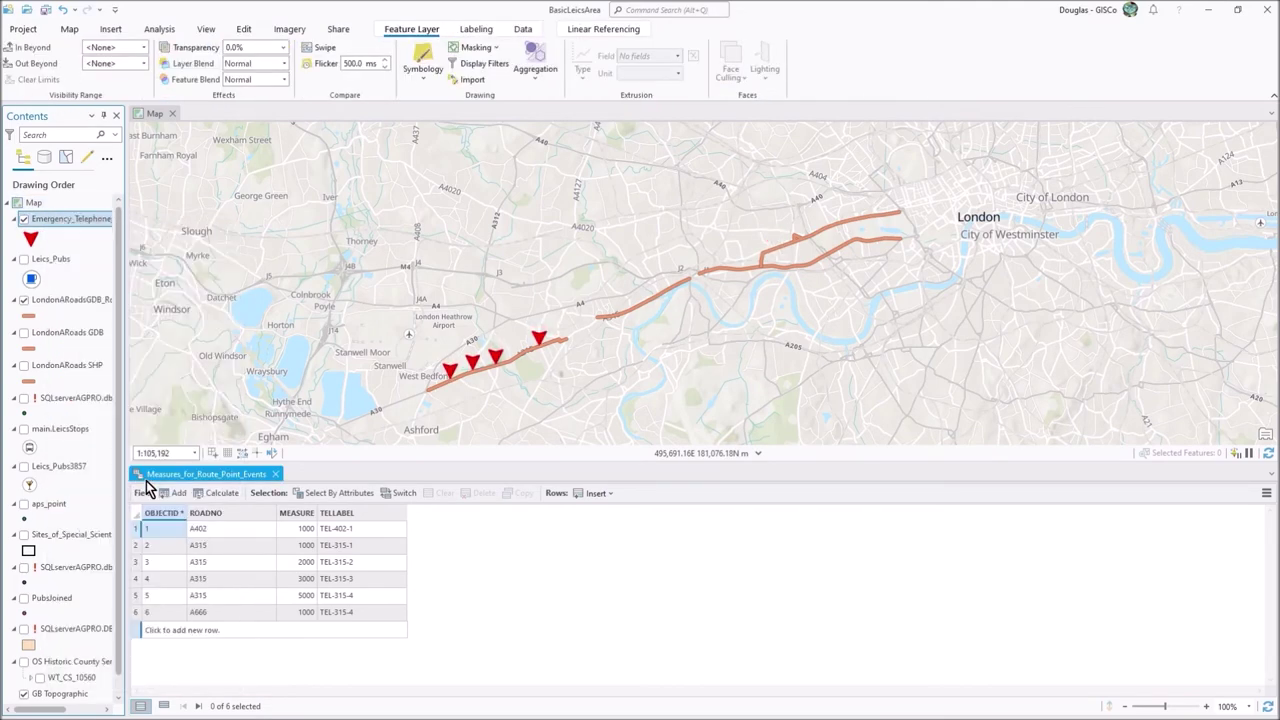
click(45, 9)
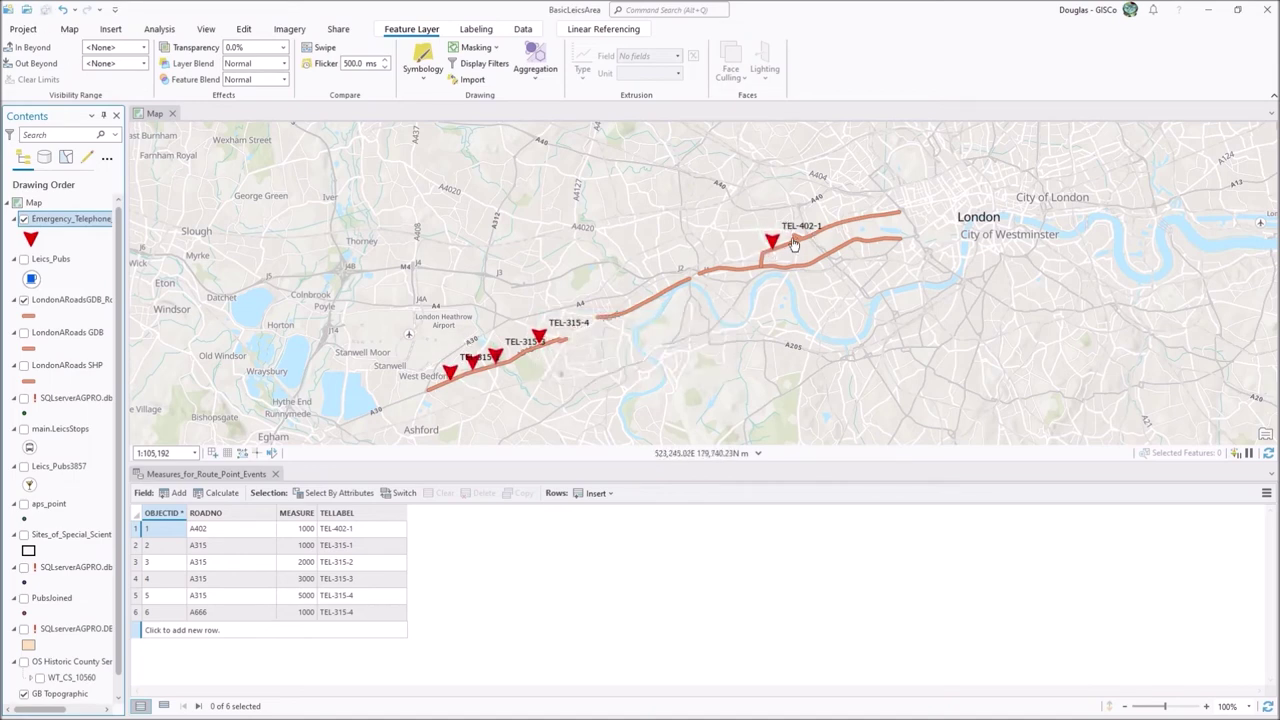
Select the TEL-315-2 record (A315, measure 2000) in the attribute table.
scroll(444, 365, up, 1)
scroll(444, 365, up, 4)
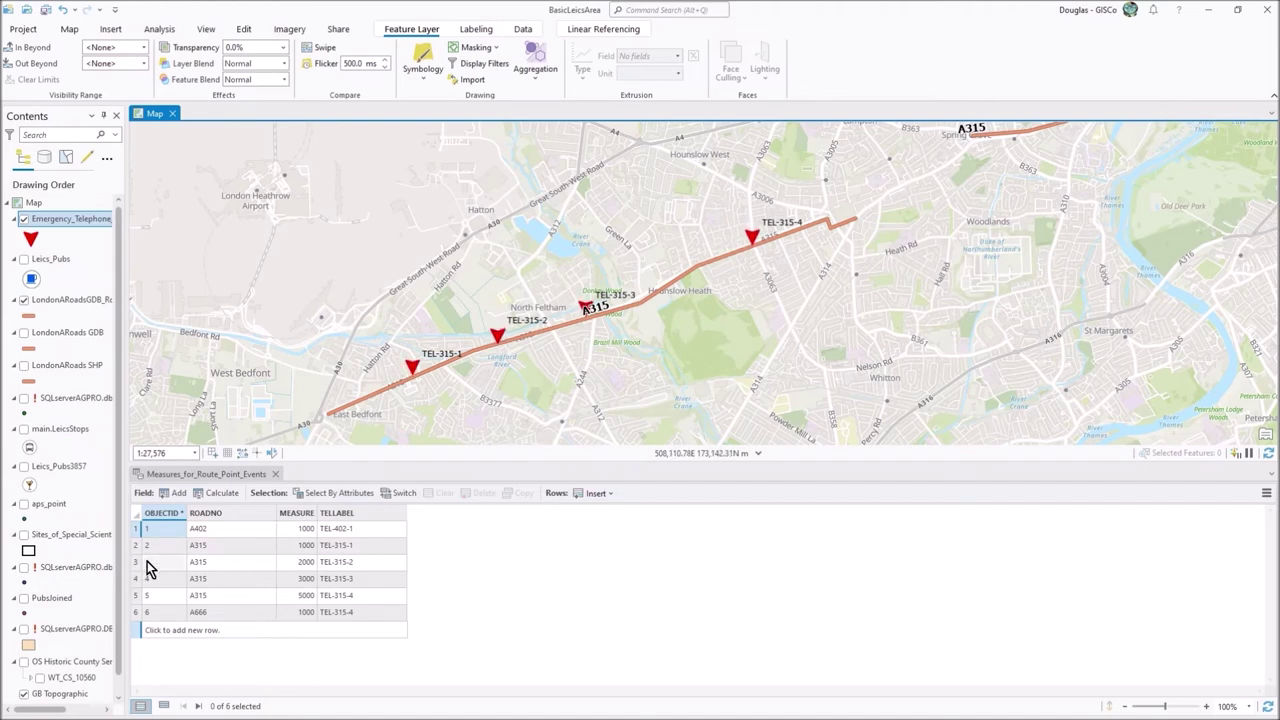
click(136, 566)
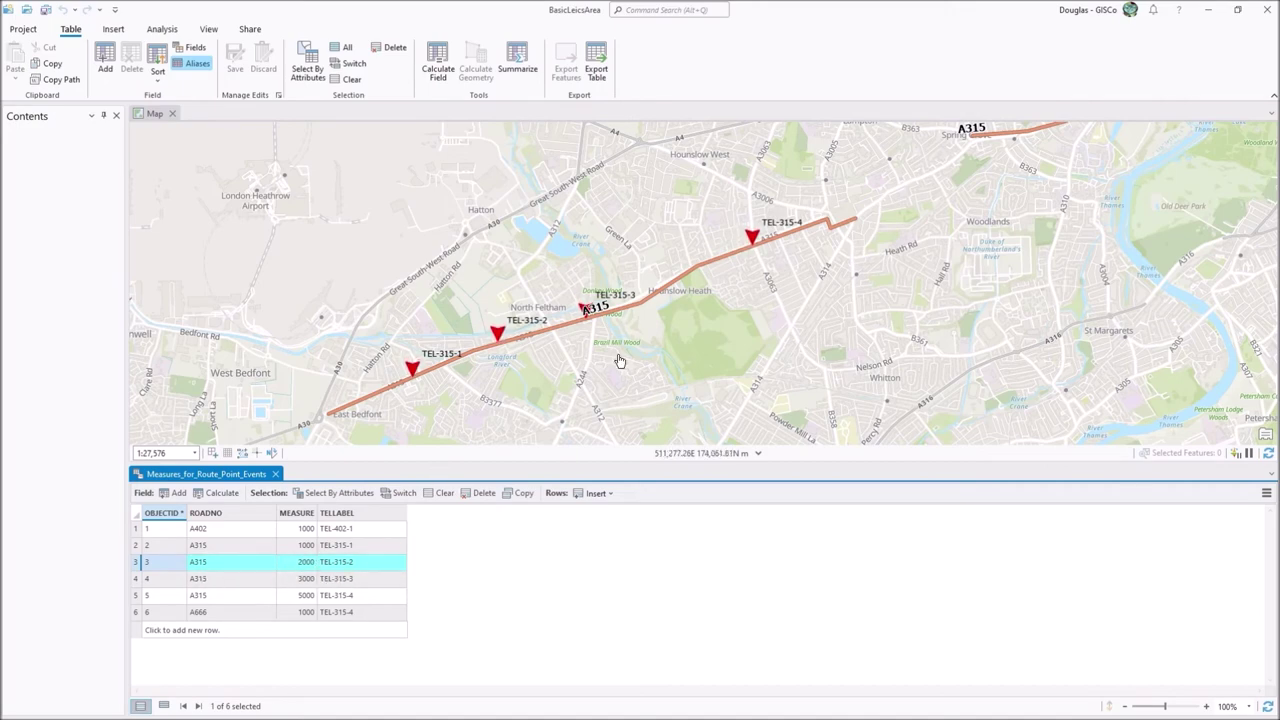
scroll(663, 350, down, 1)
scroll(600, 338, down, 3)
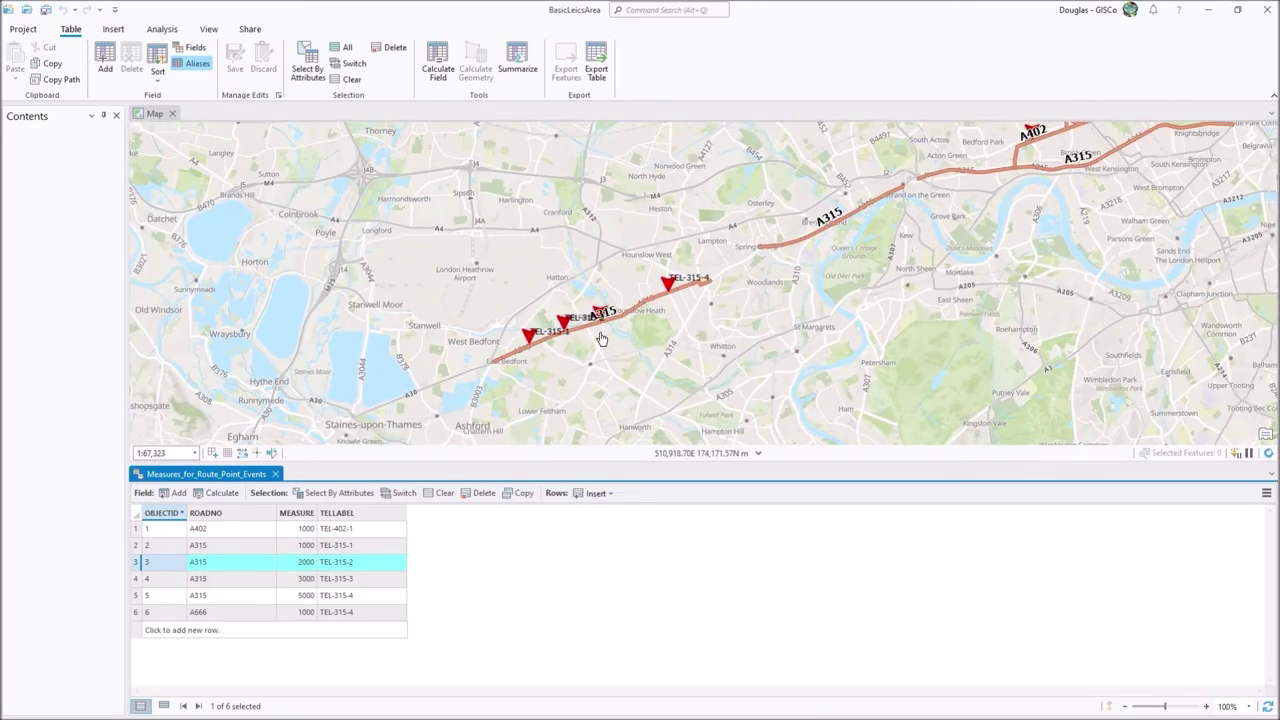
scroll(572, 305, up, 3)
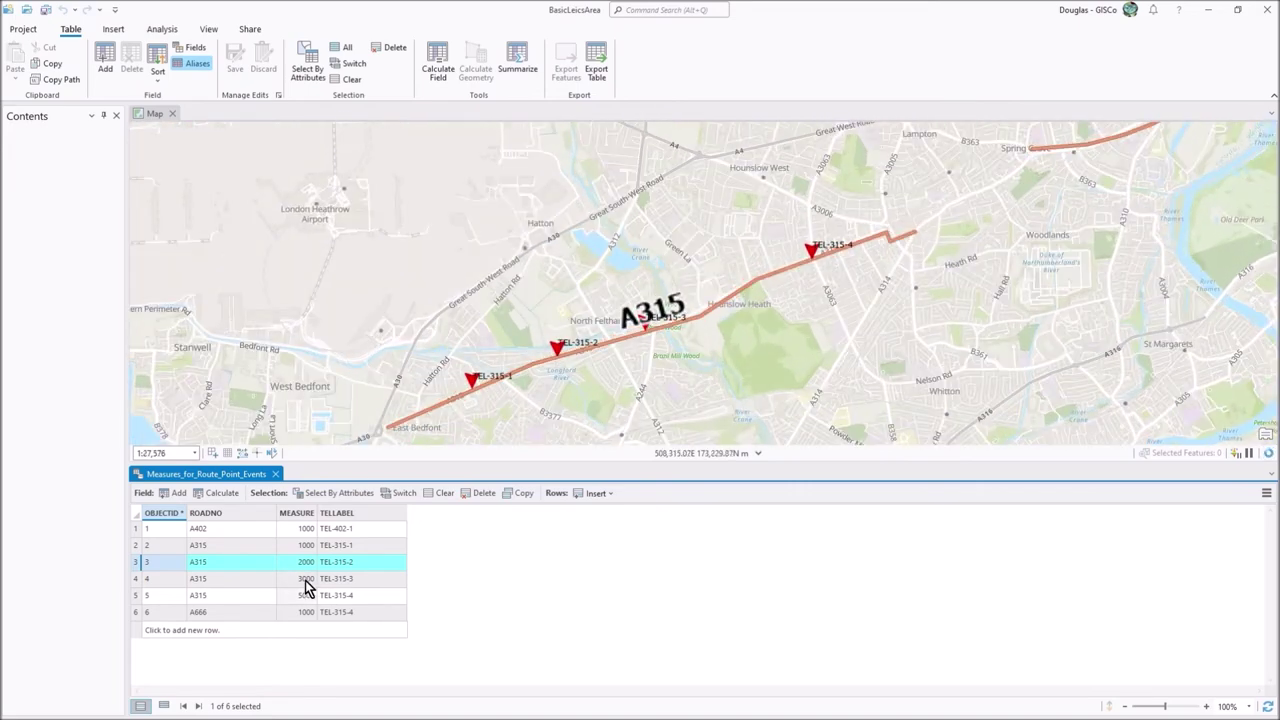
scroll(556, 348, up, 3)
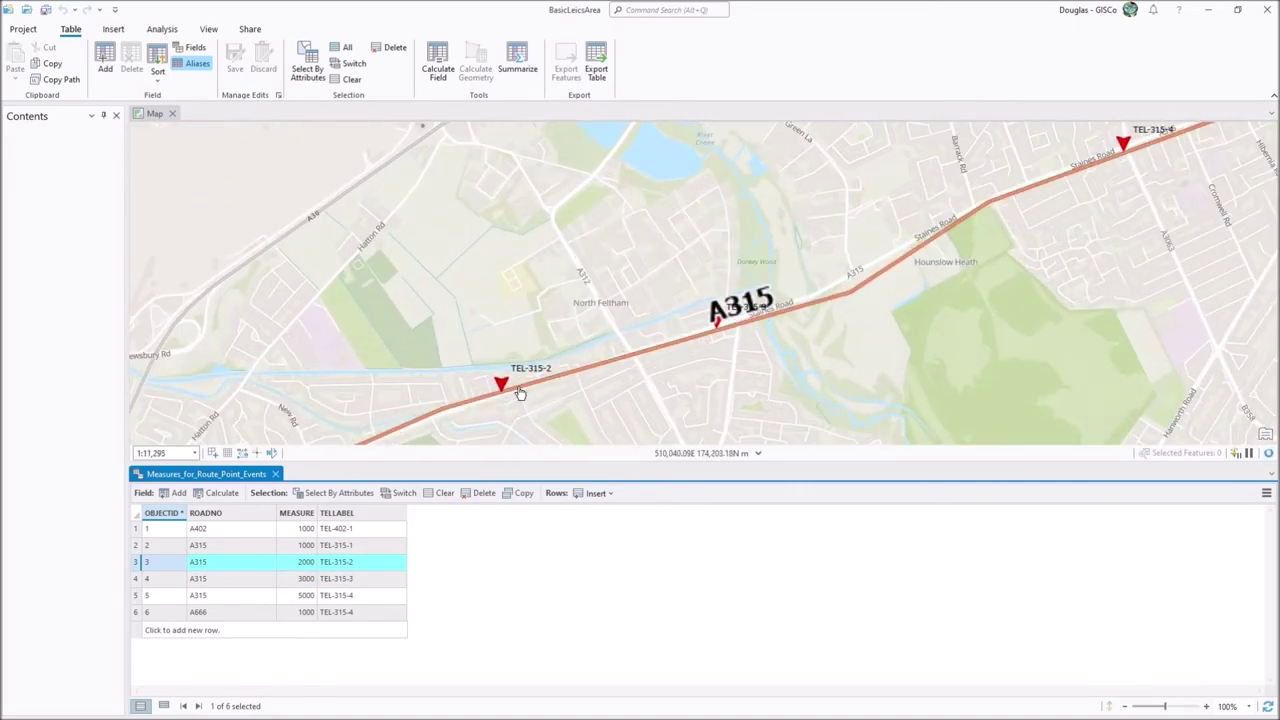
View the TEL-315-2 point's pop-up, then frame the four A315 points near Feltham.
drag(552, 368, 640, 214)
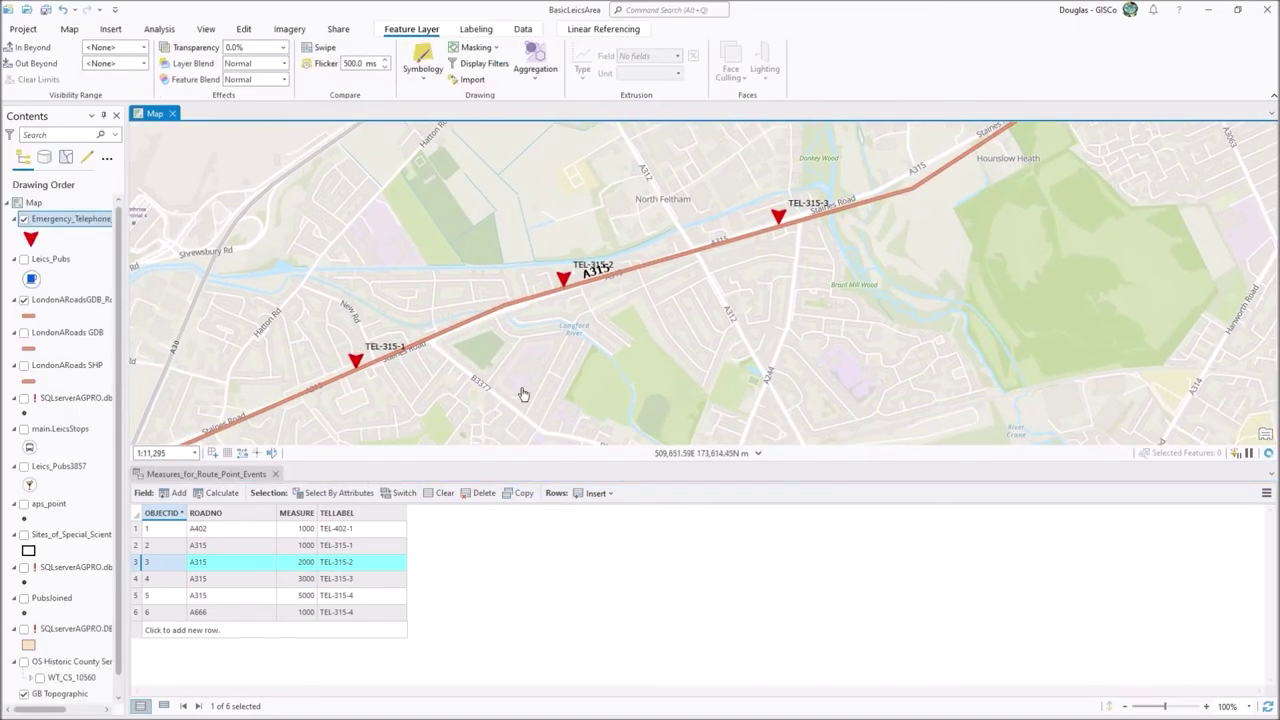
click(578, 284)
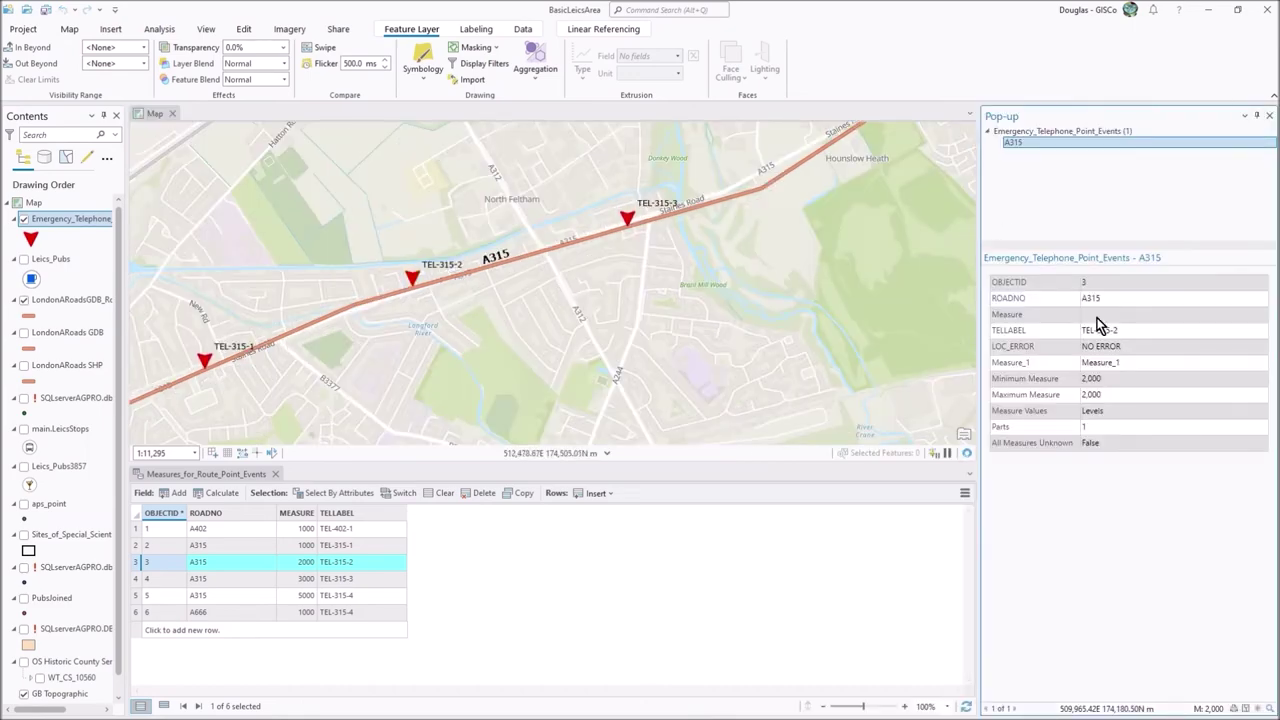
click(1269, 116)
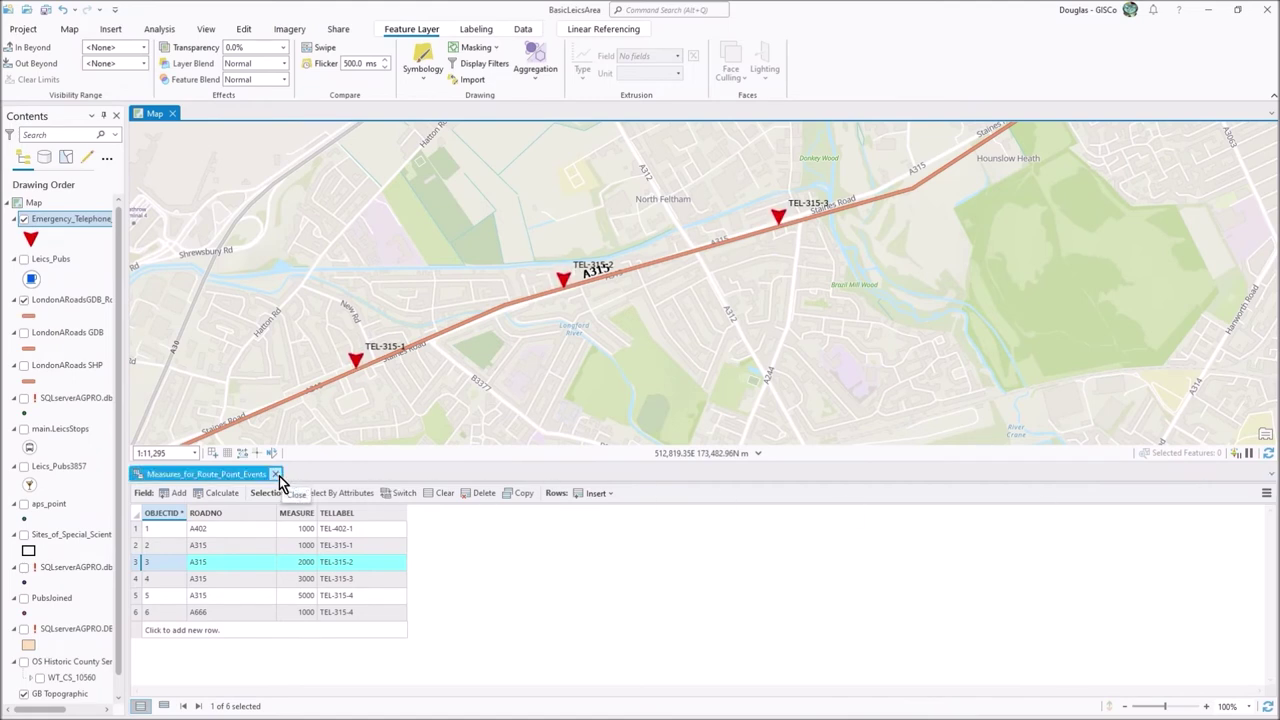
drag(702, 270, 662, 292)
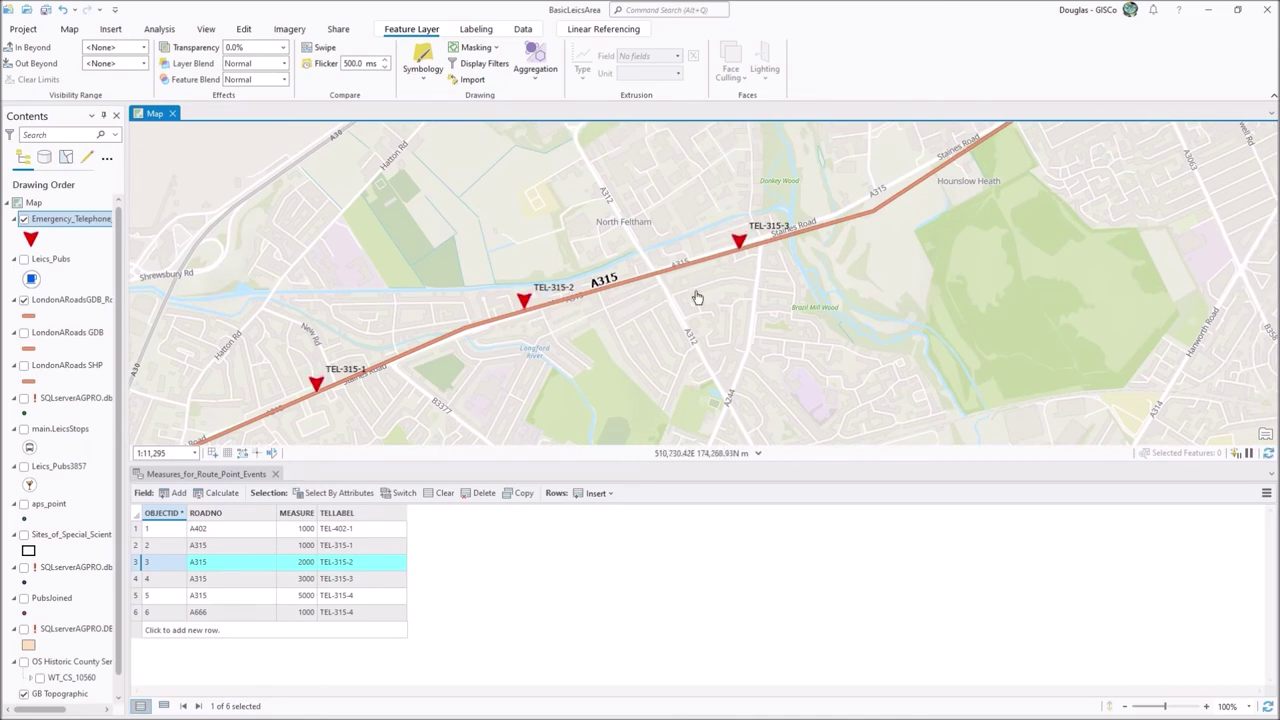
scroll(697, 297, down, 4)
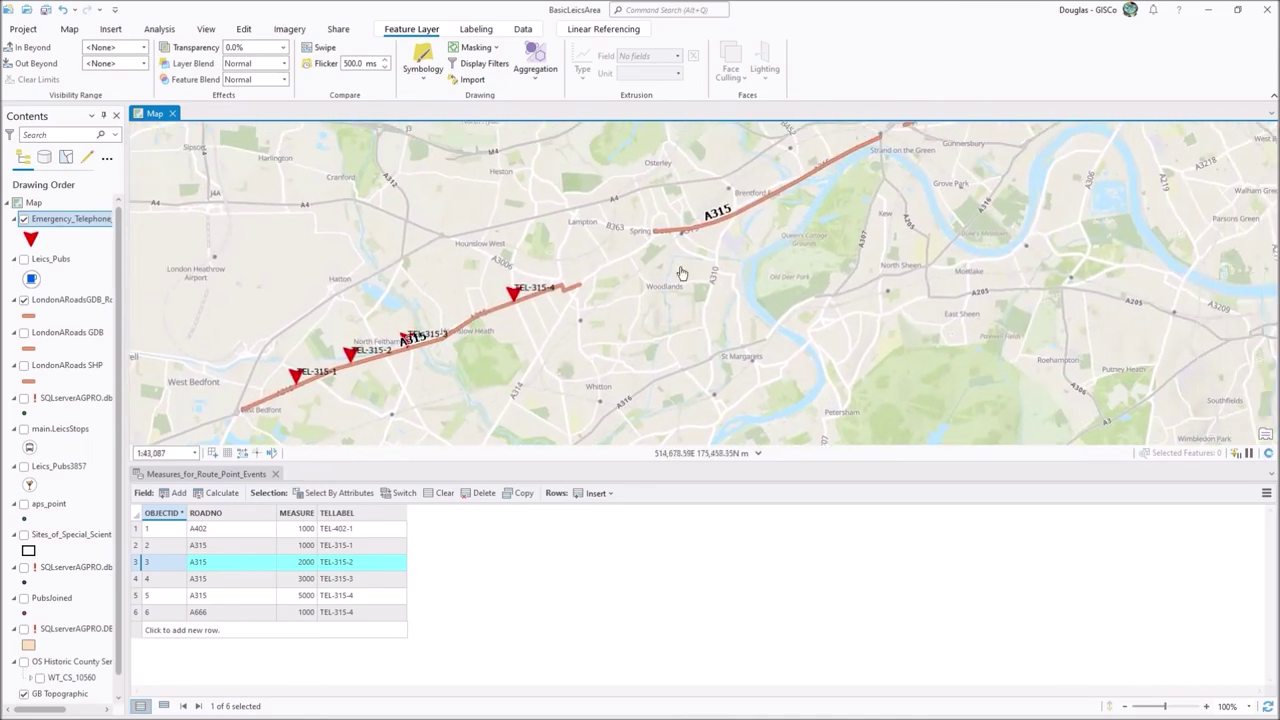
drag(737, 237, 757, 169)
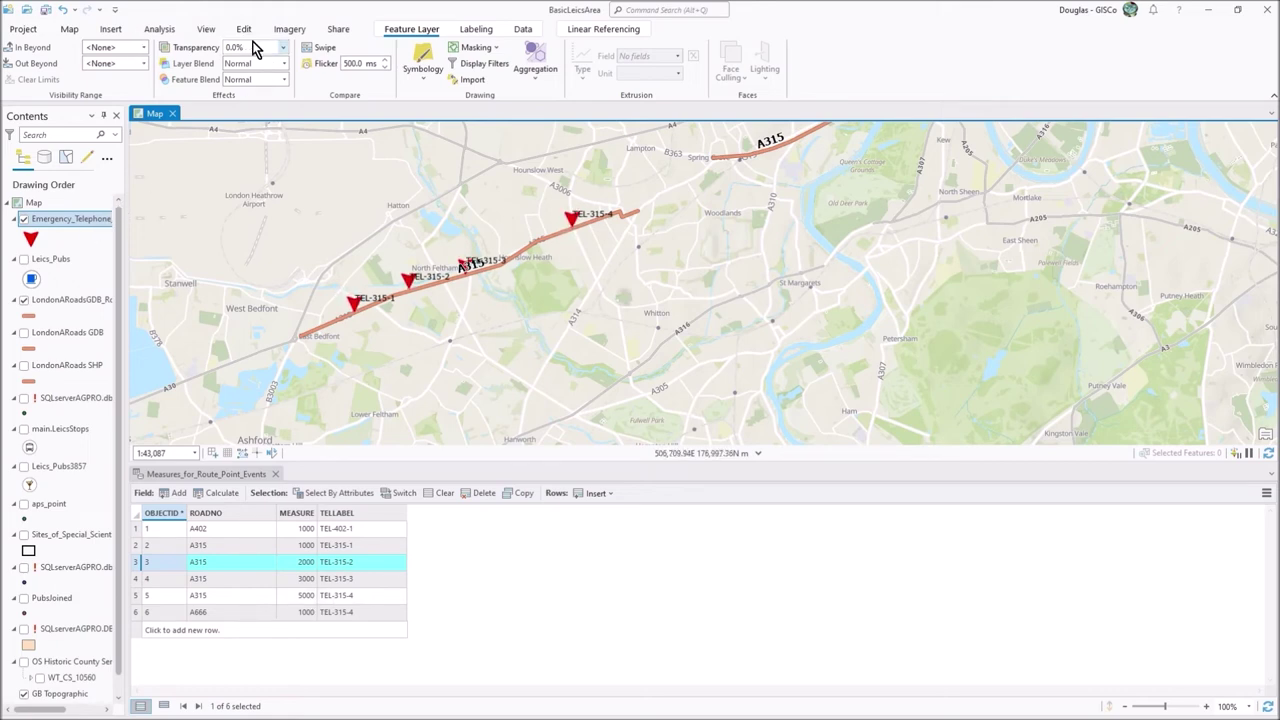
Measure the distance along the A315 (about 5,266.63 m), then close the Measure Distance pane.
click(162, 30)
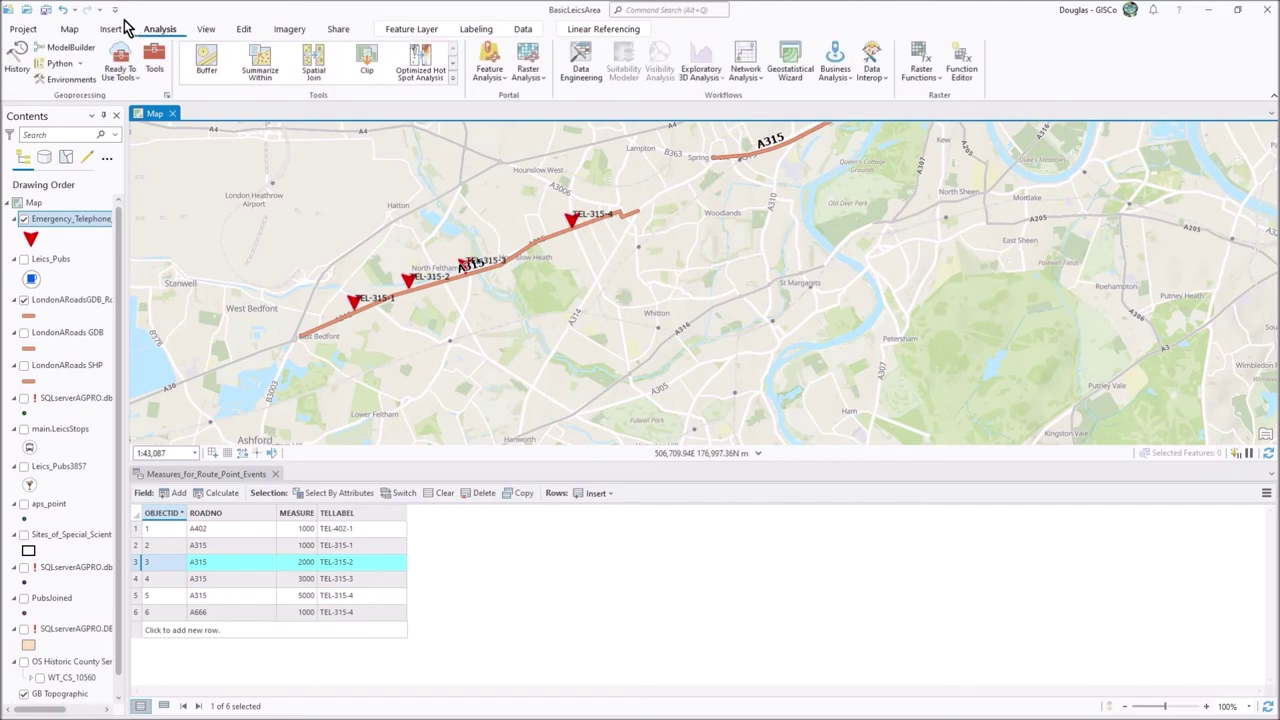
click(245, 30)
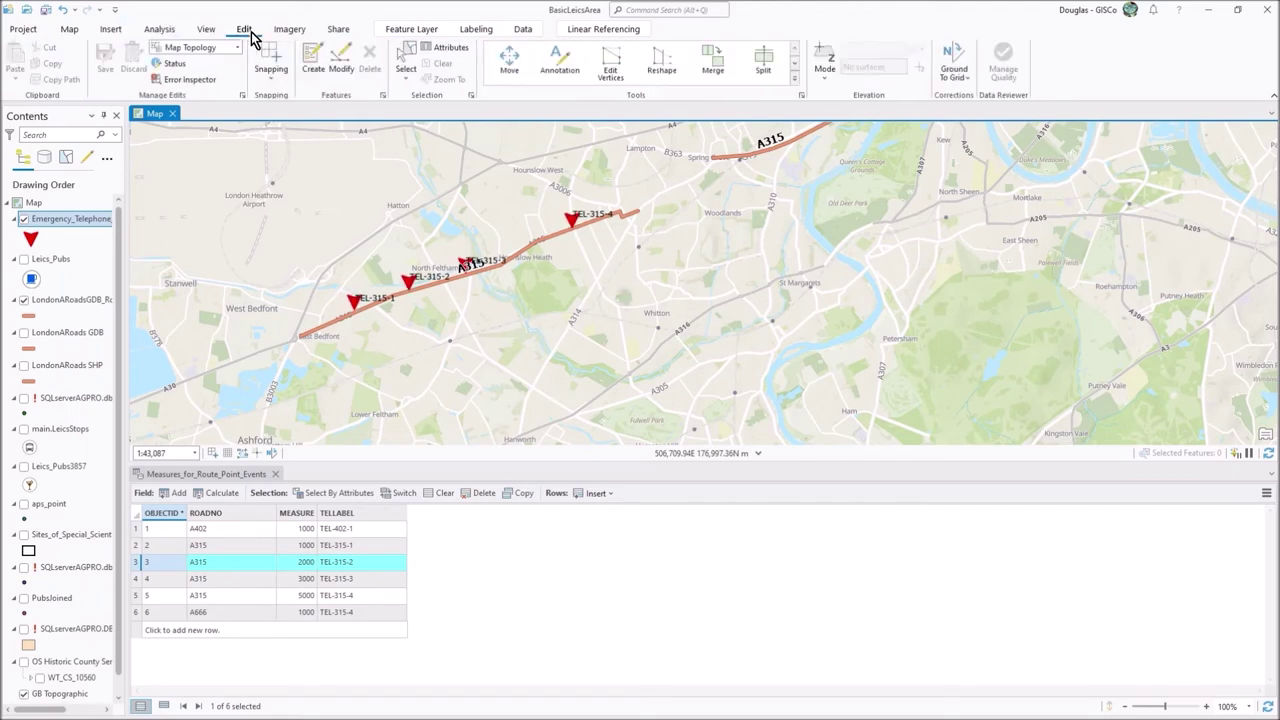
click(69, 29)
click(570, 80)
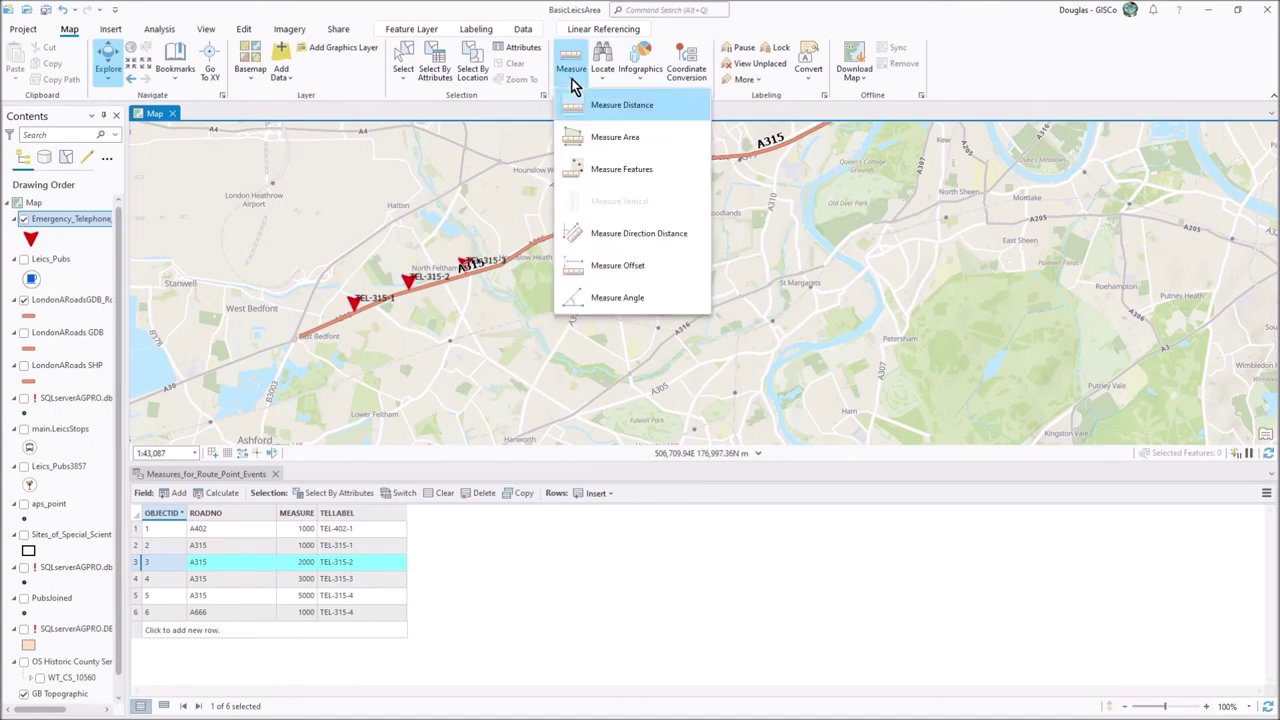
click(612, 112)
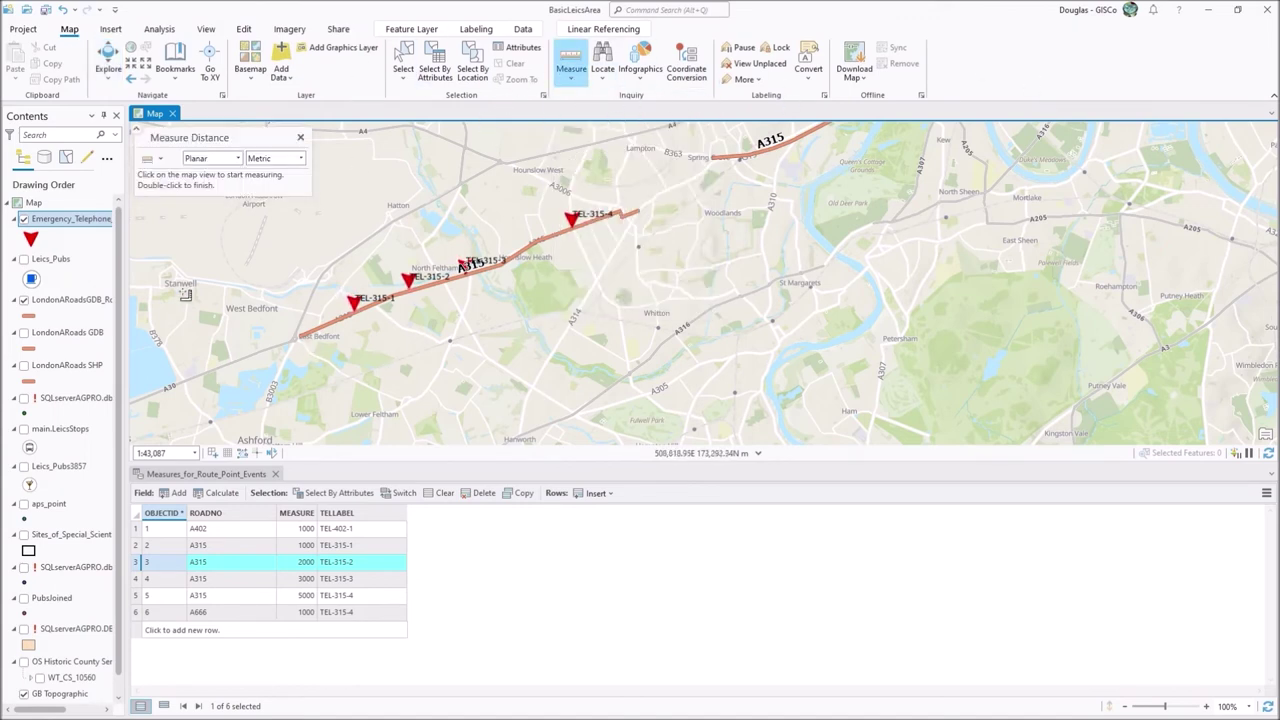
click(300, 340)
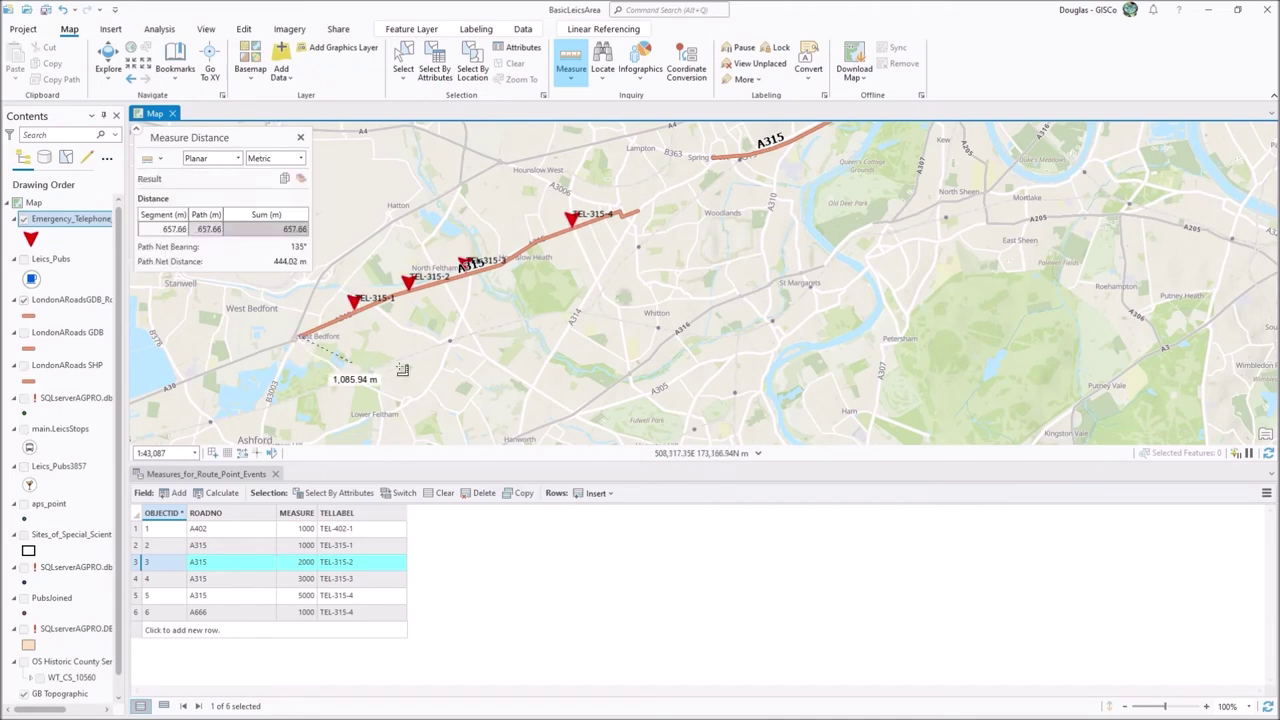
double_click(575, 232)
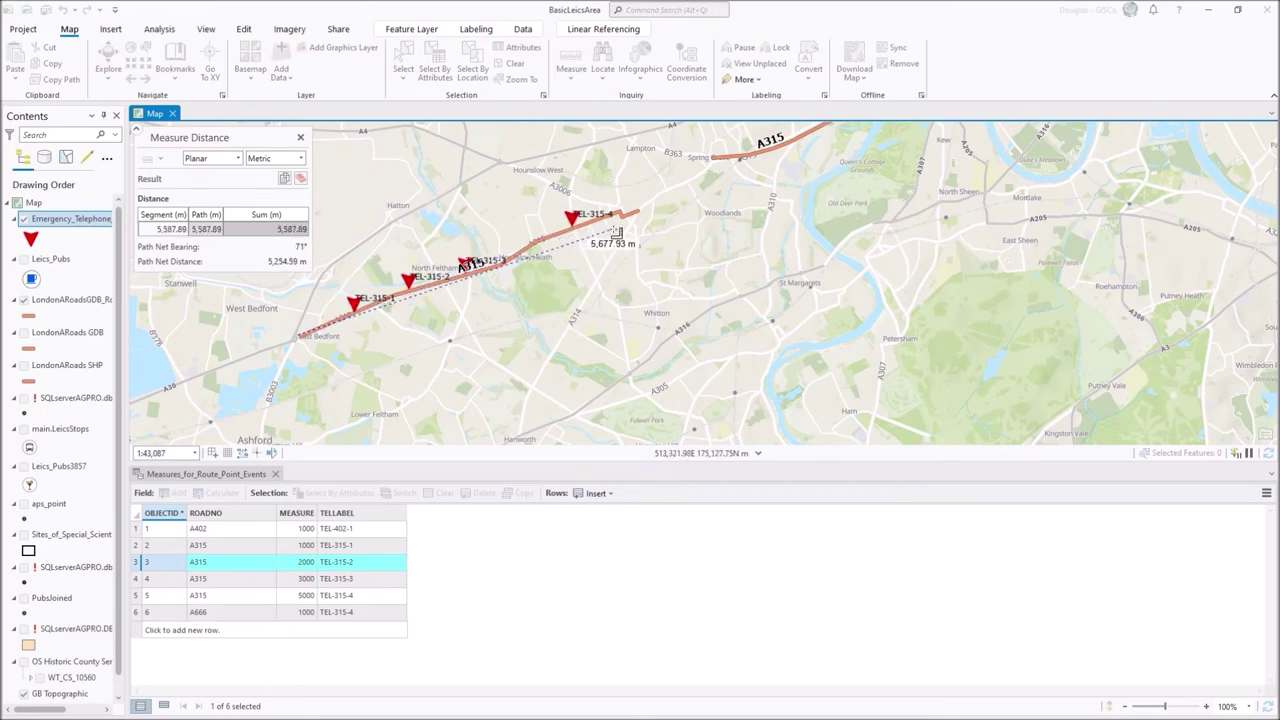
scroll(618, 232, down, 3)
scroll(618, 232, down, 2)
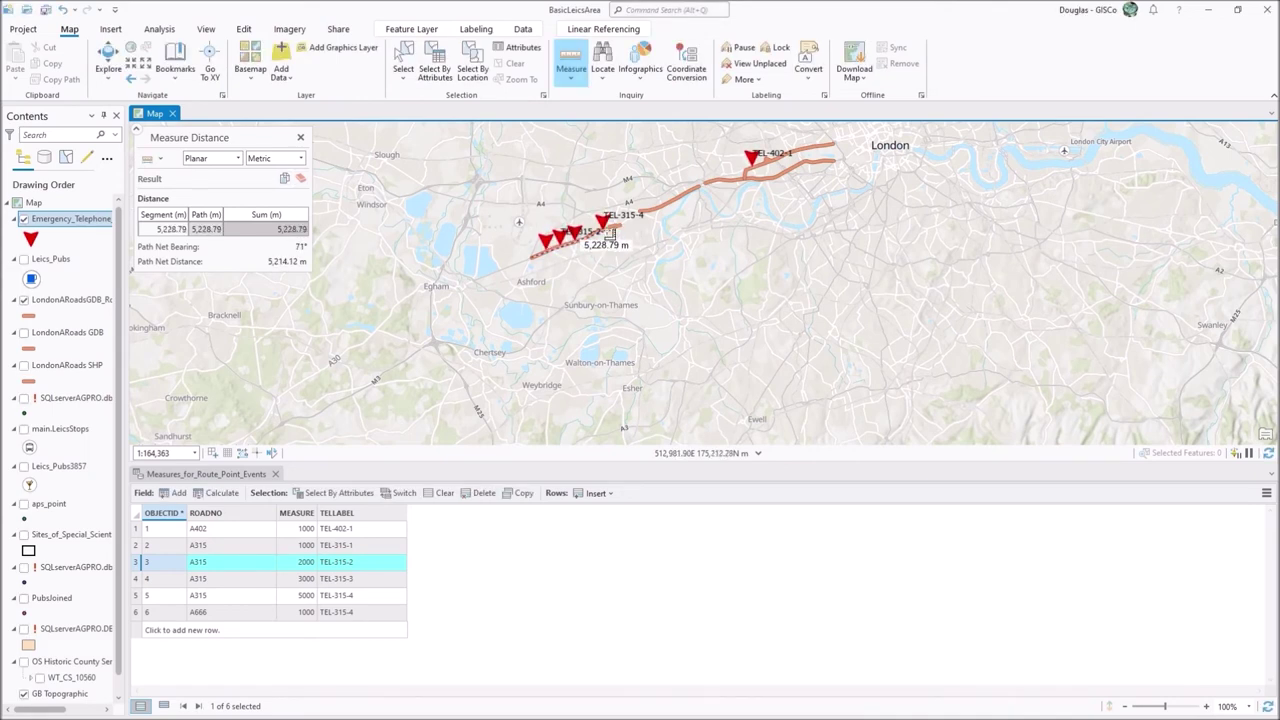
double_click(608, 231)
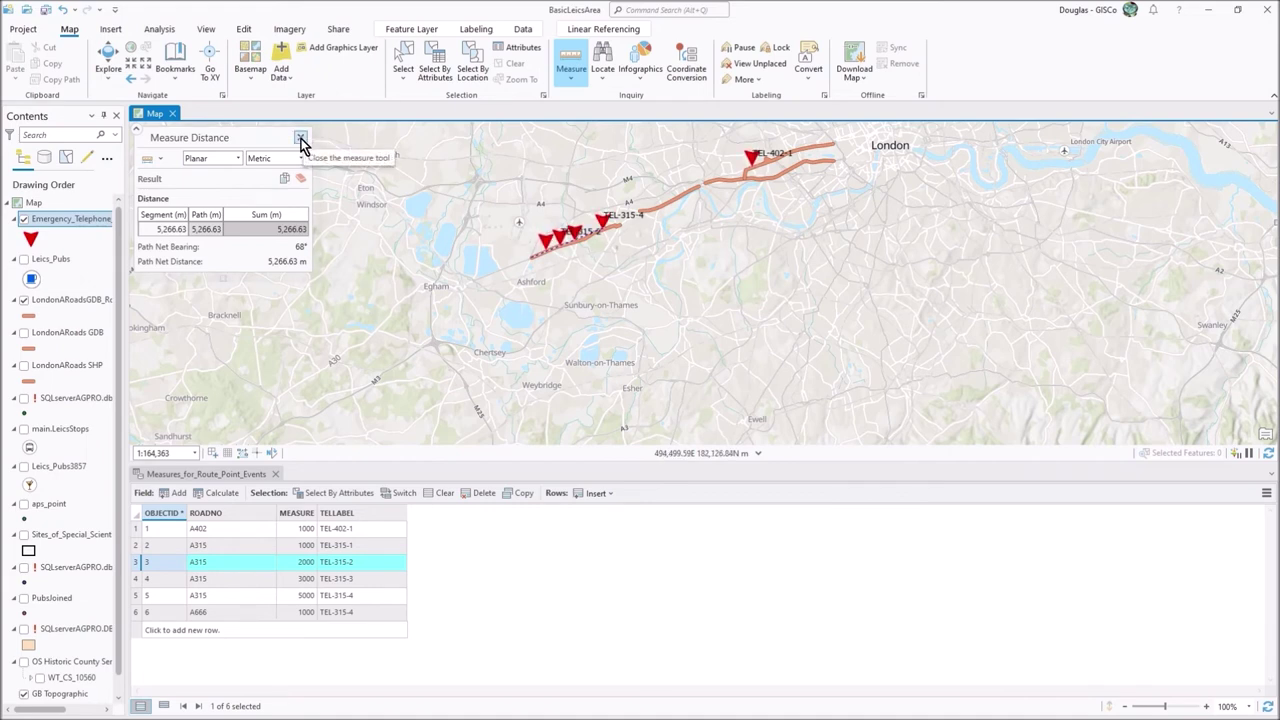
click(301, 139)
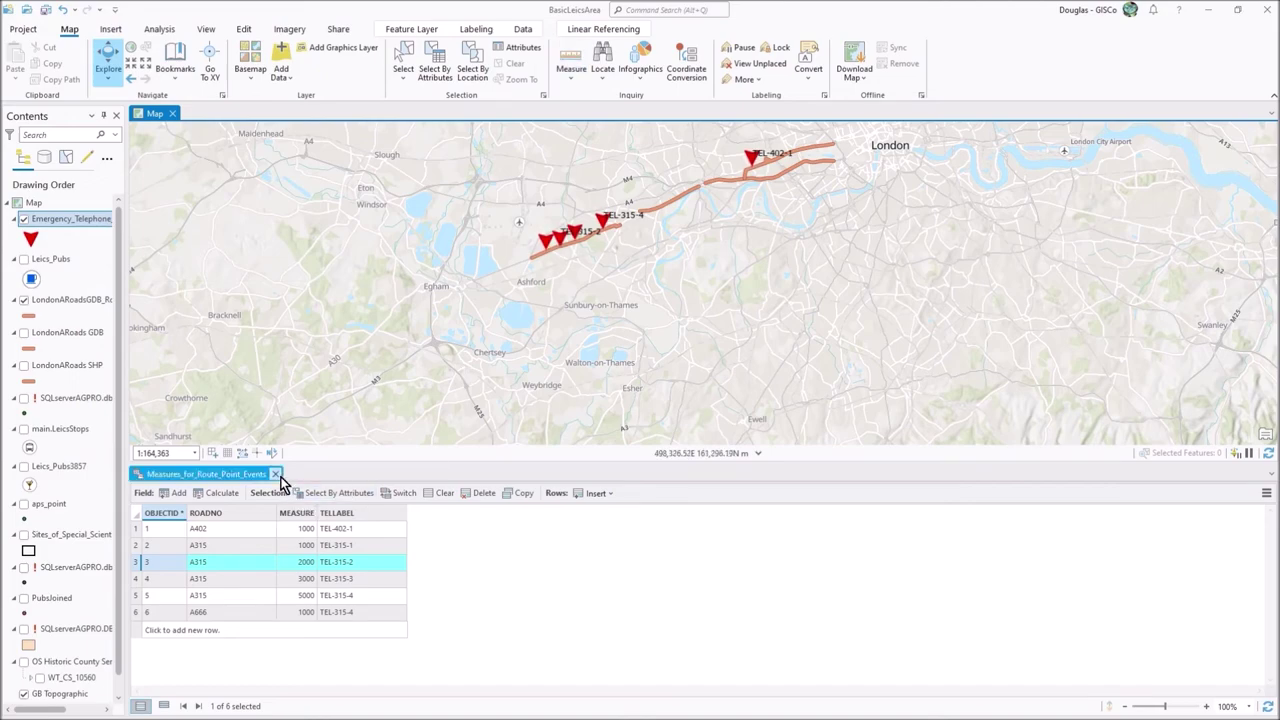
Close the measures table and open the Emergency_Telephone layer's attribute table.
click(278, 476)
scroll(530, 410, up, 3)
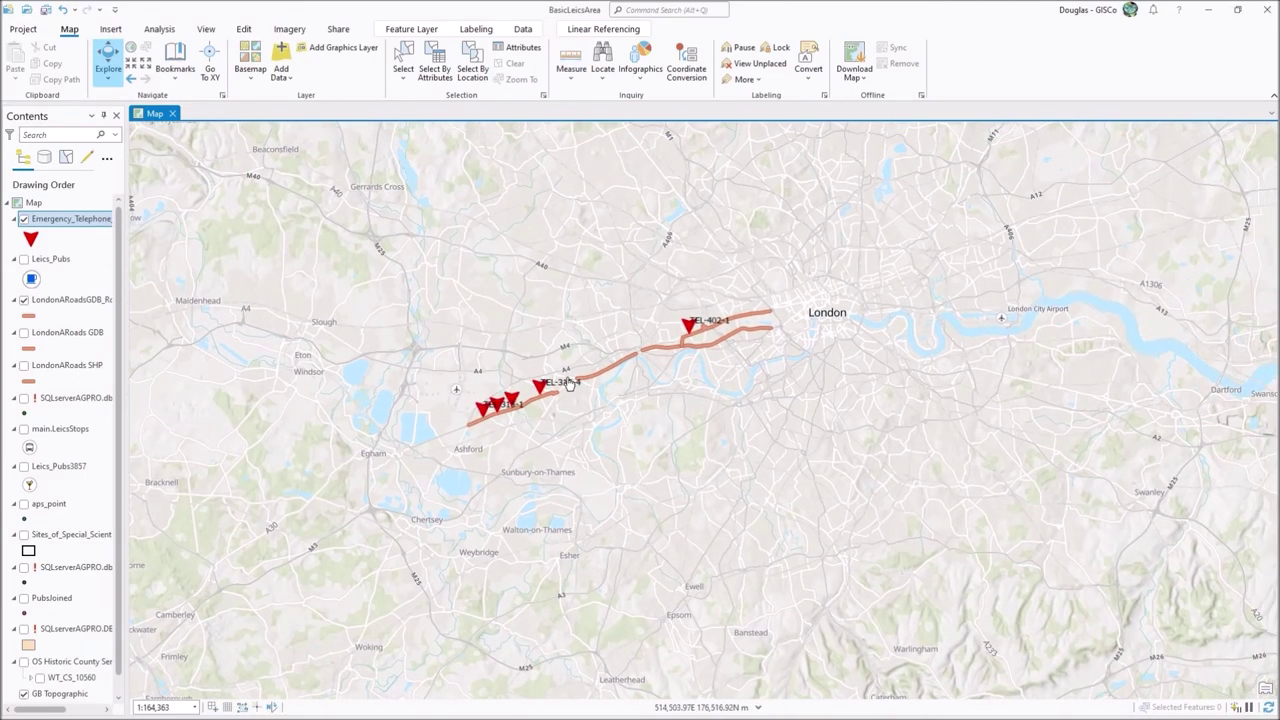
scroll(530, 425, up, 2)
scroll(600, 420, up, 2)
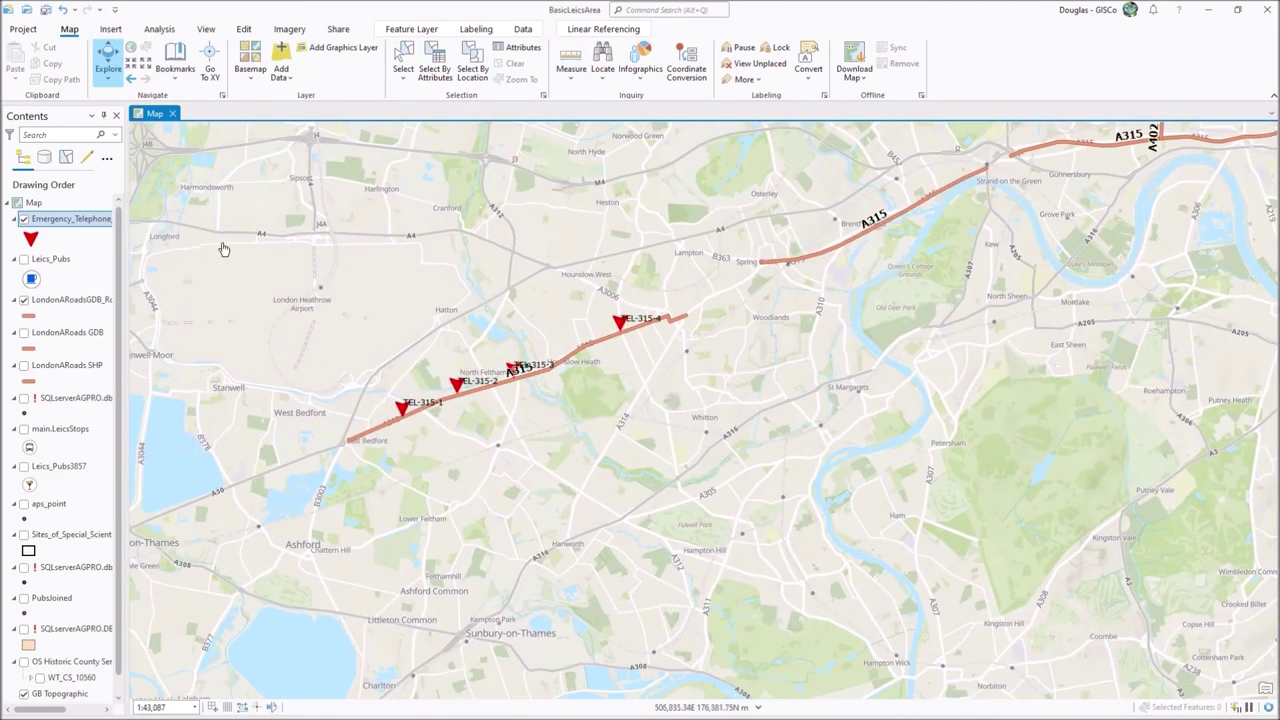
right_click(90, 220)
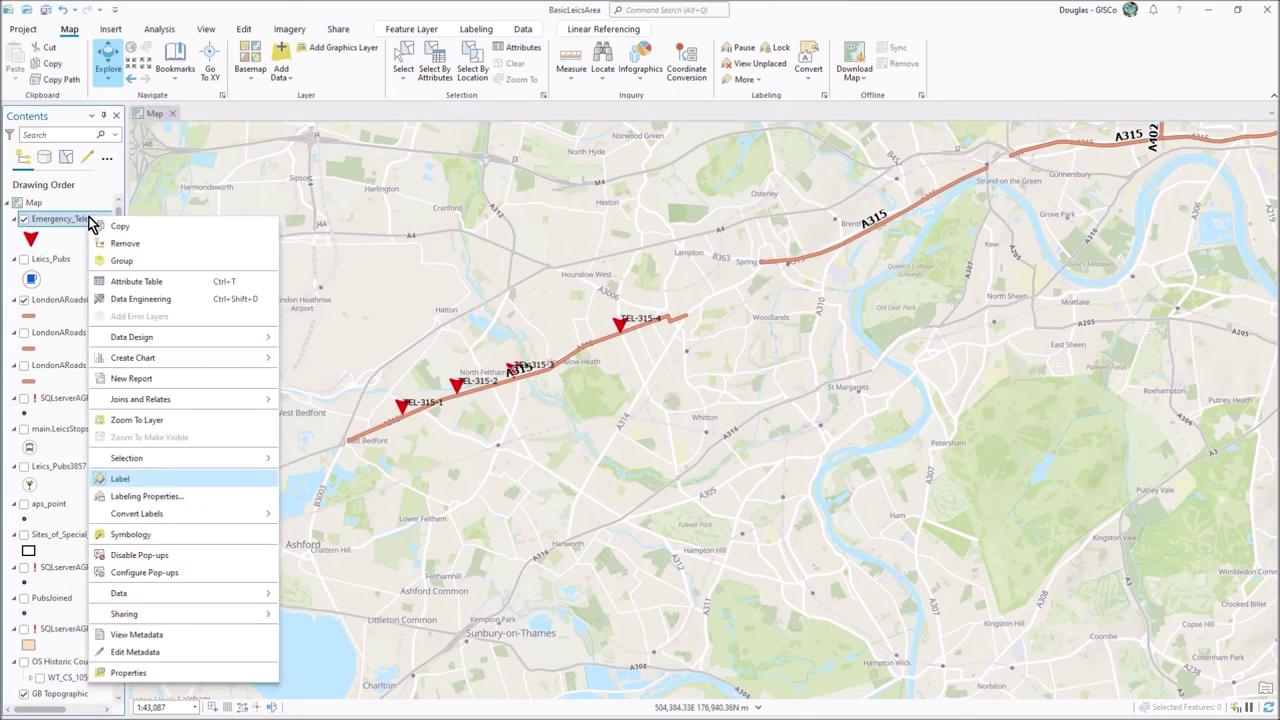
click(150, 283)
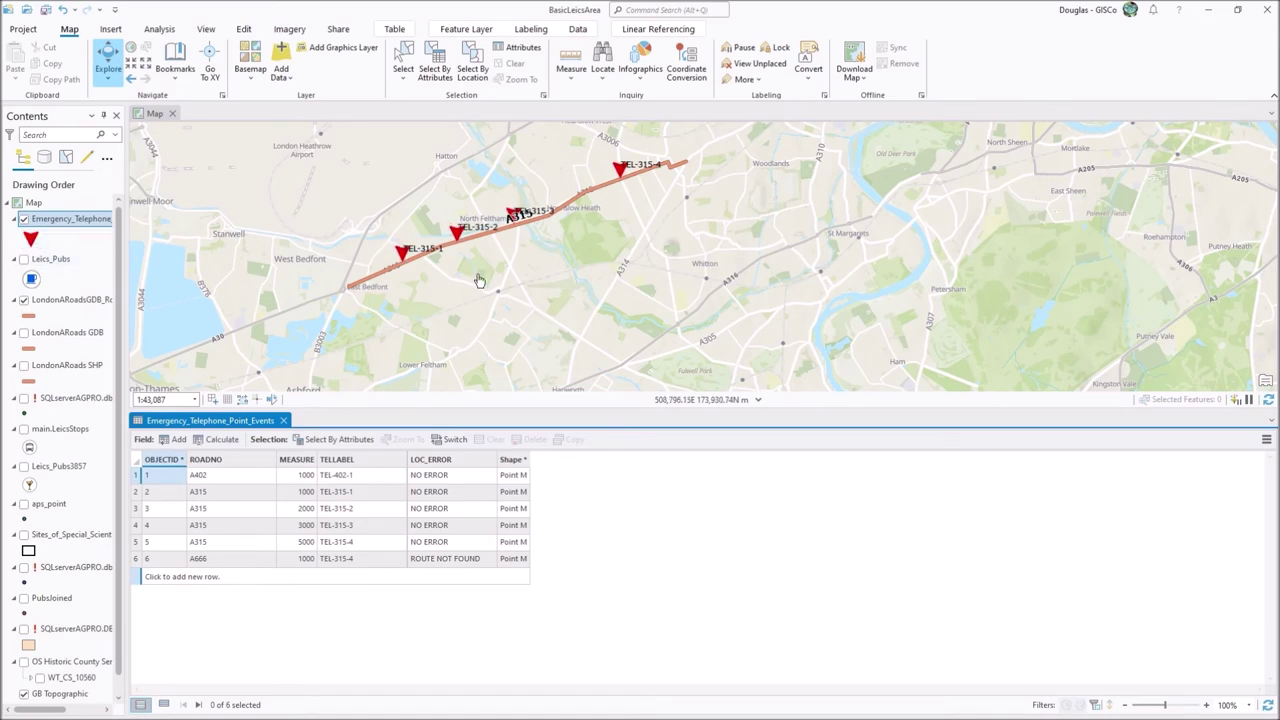
Inspect LOC_ERROR: five points show NO ERROR, the A666 record shows ROUTE NOT FOUND.
drag(585, 246, 551, 280)
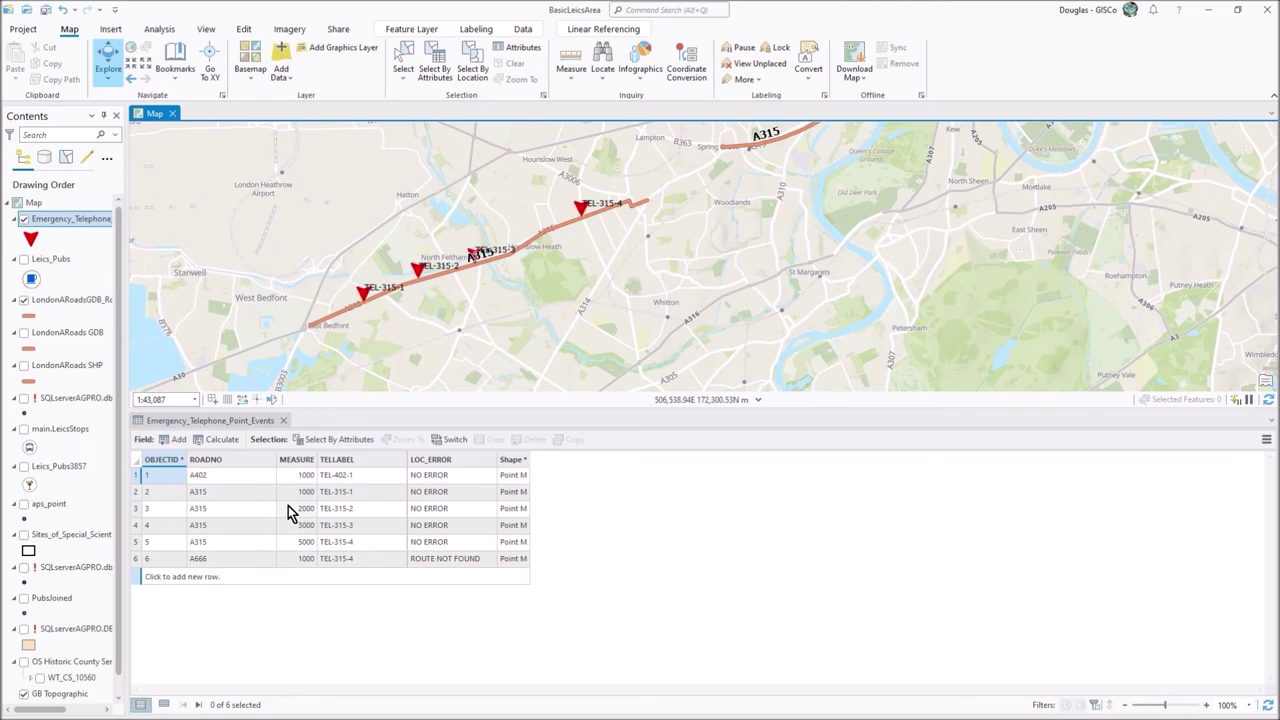
click(531, 468)
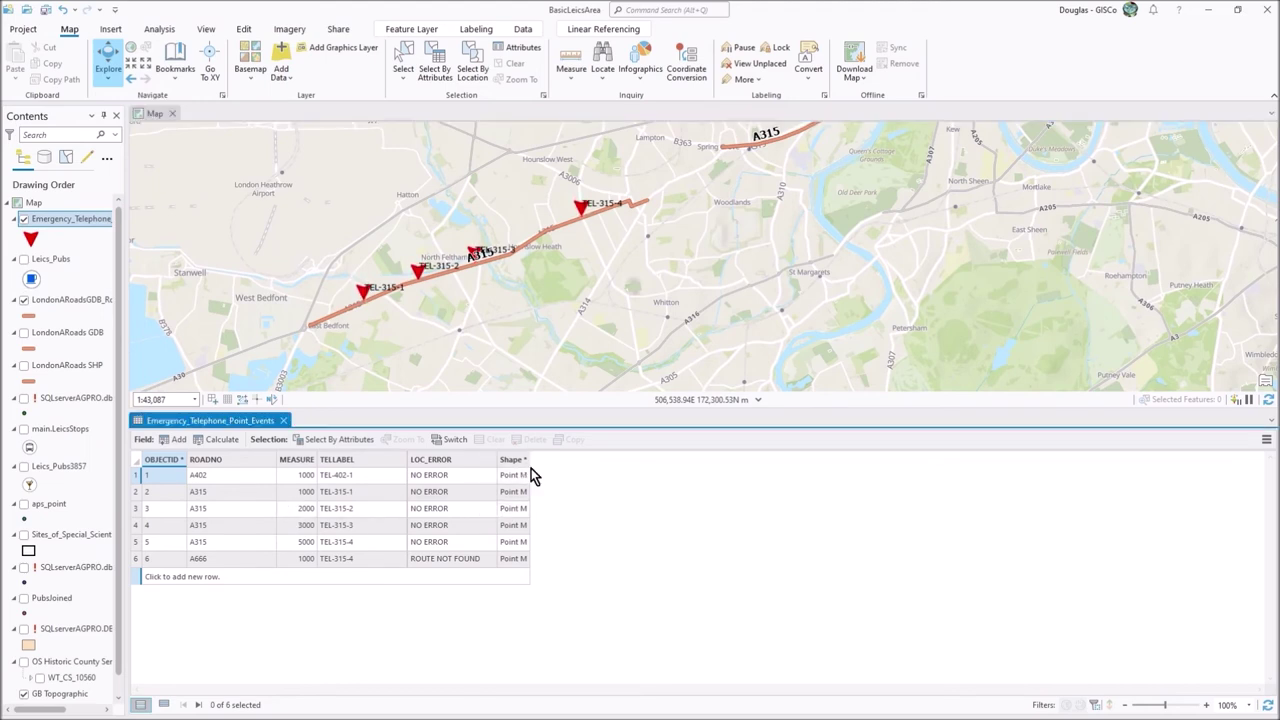
click(137, 510)
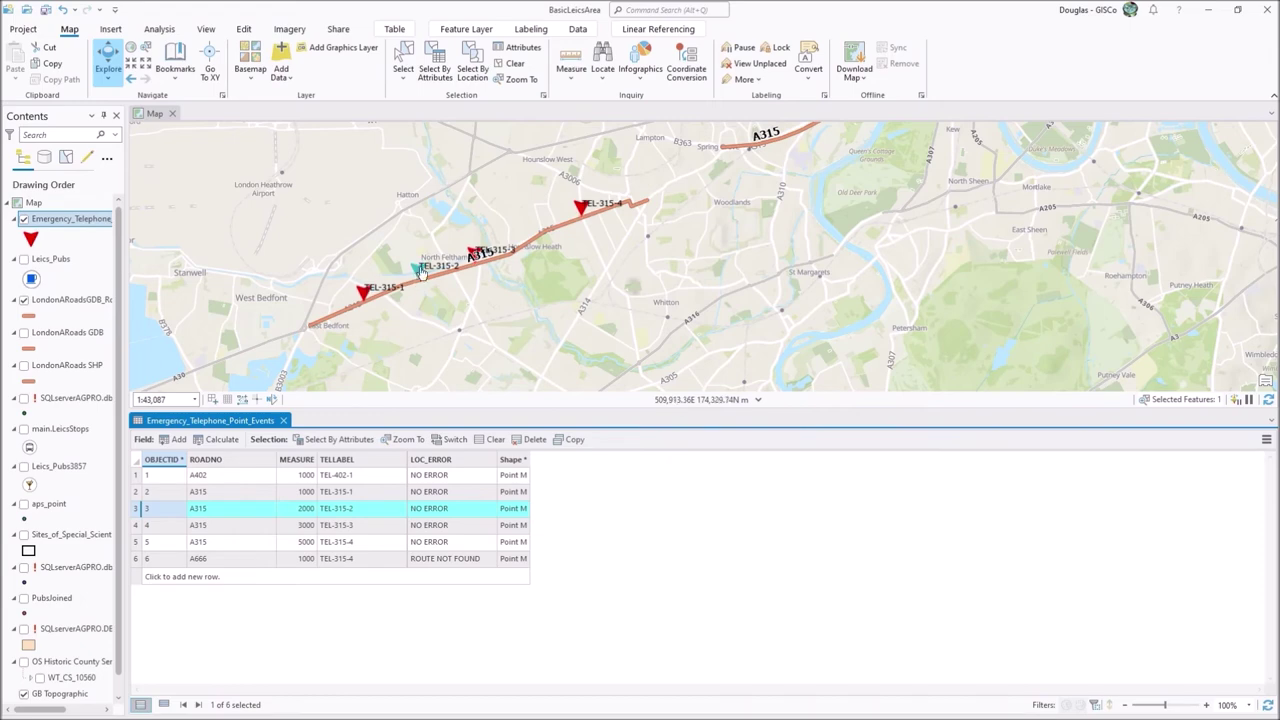
scroll(422, 284, up, 2)
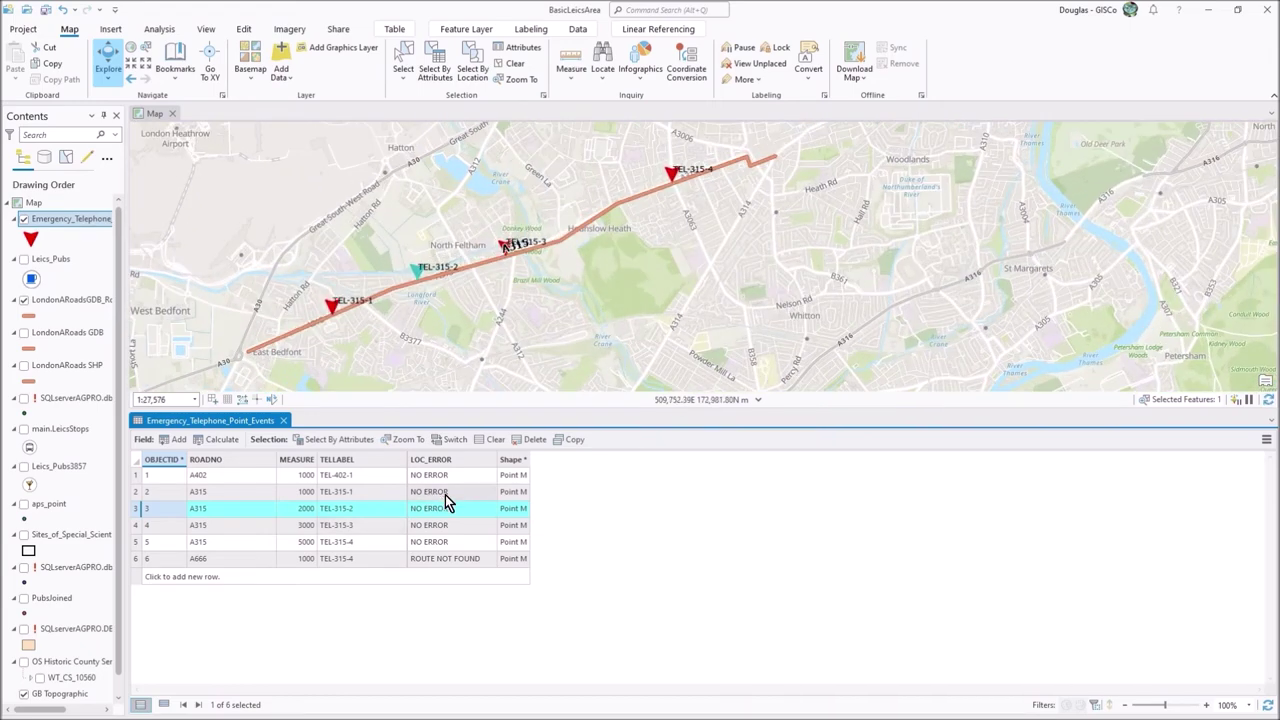
click(459, 462)
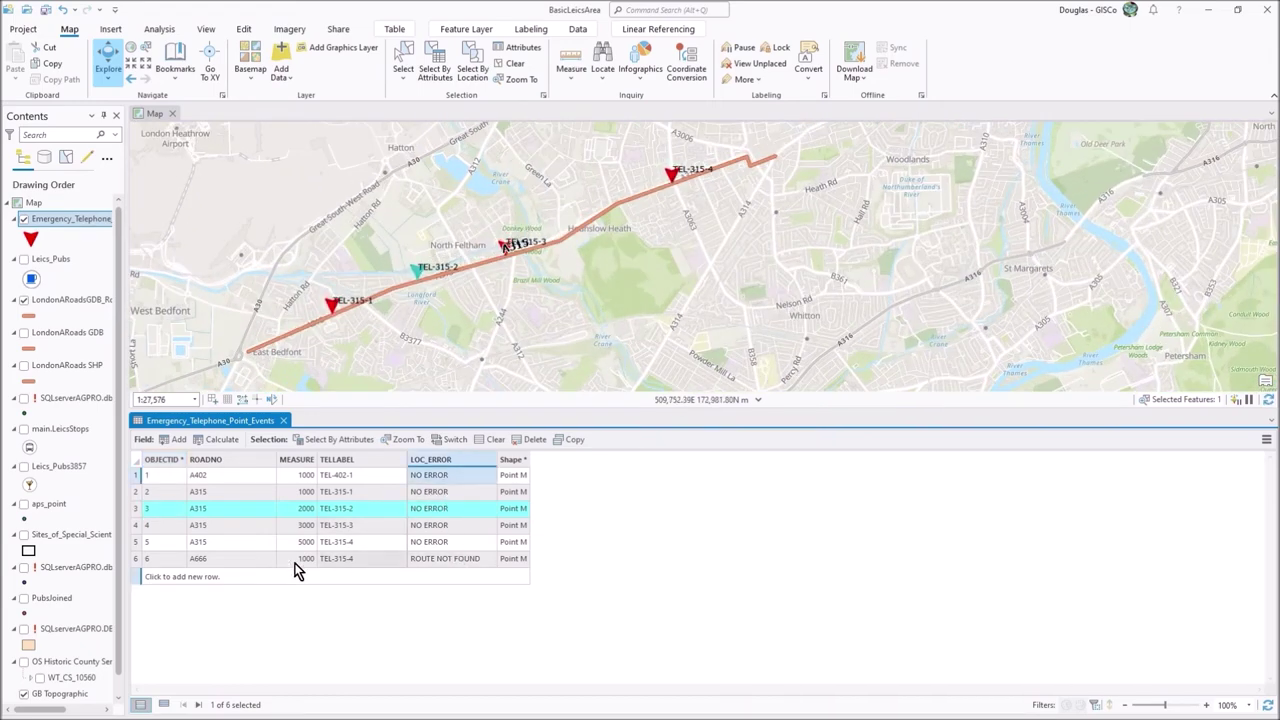
click(136, 559)
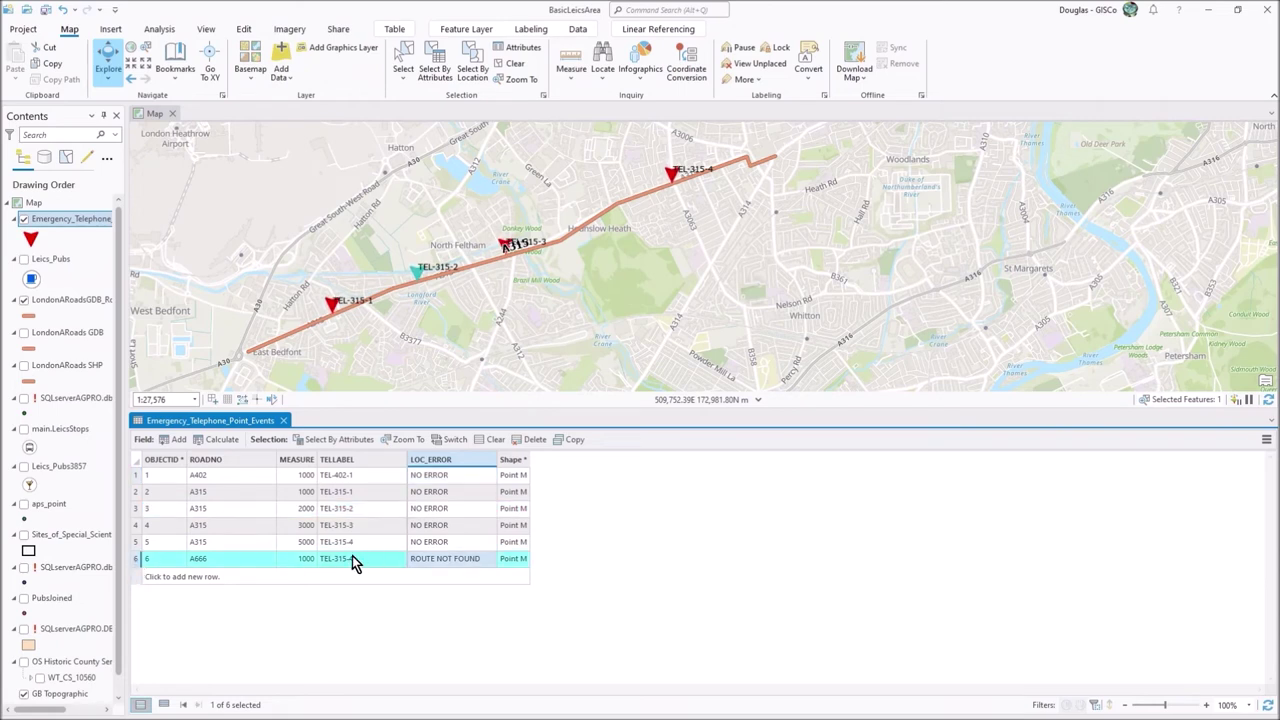
click(456, 543)
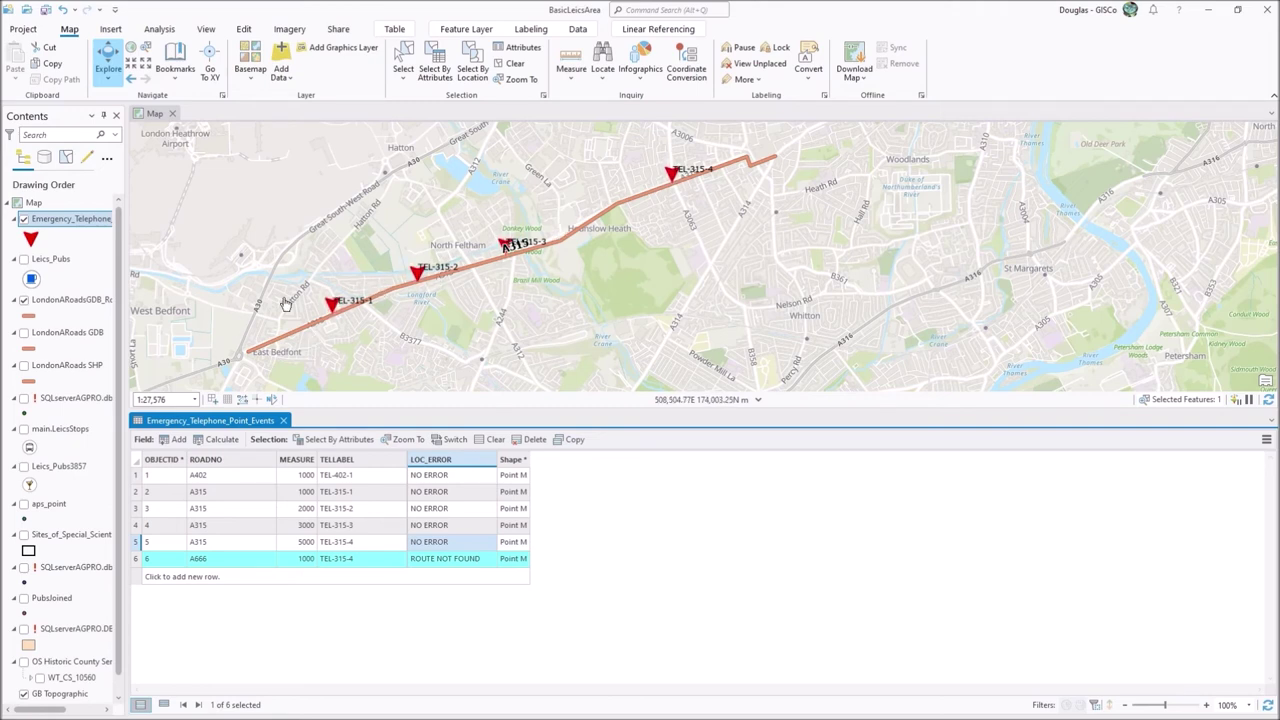
click(589, 266)
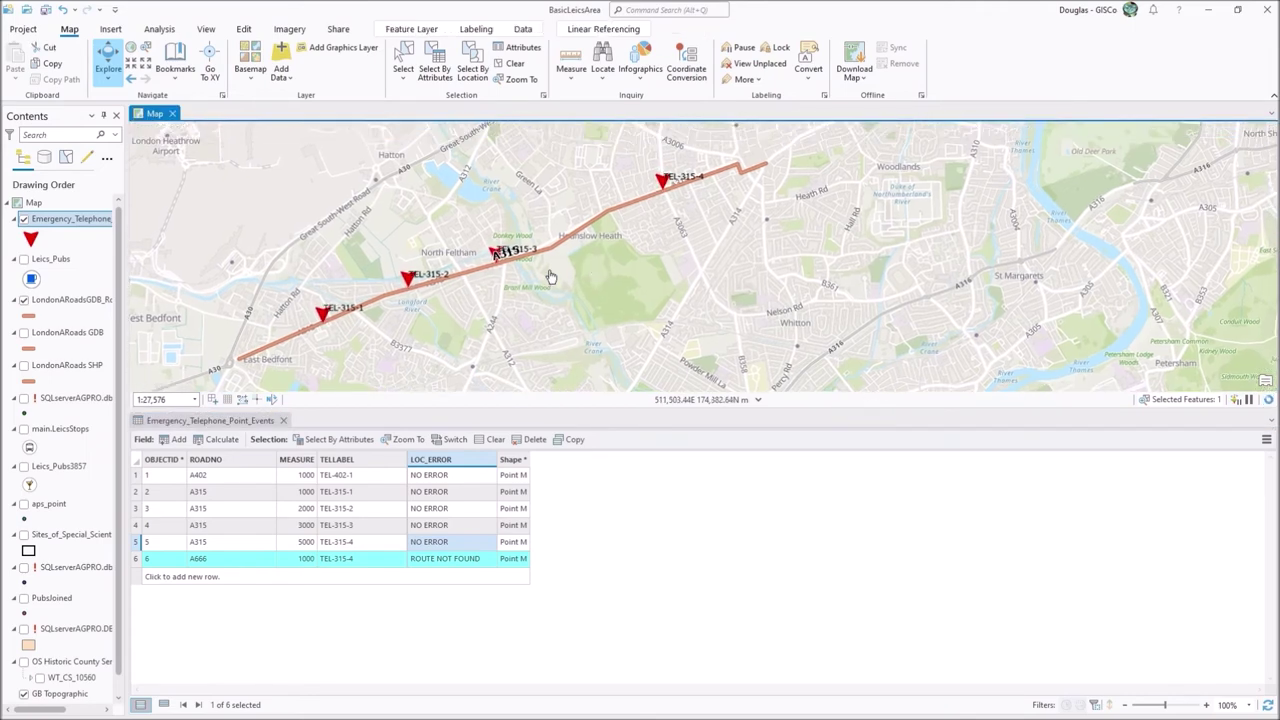
scroll(300, 330, up, 3)
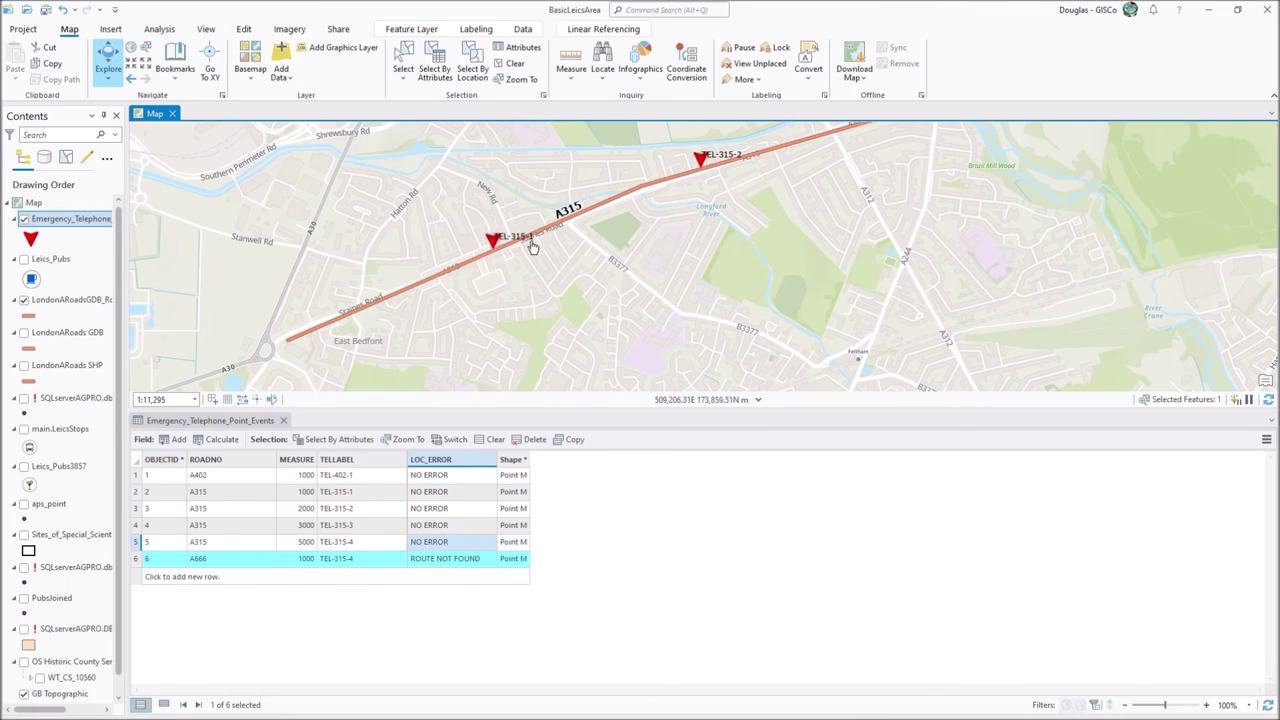
drag(663, 251, 615, 272)
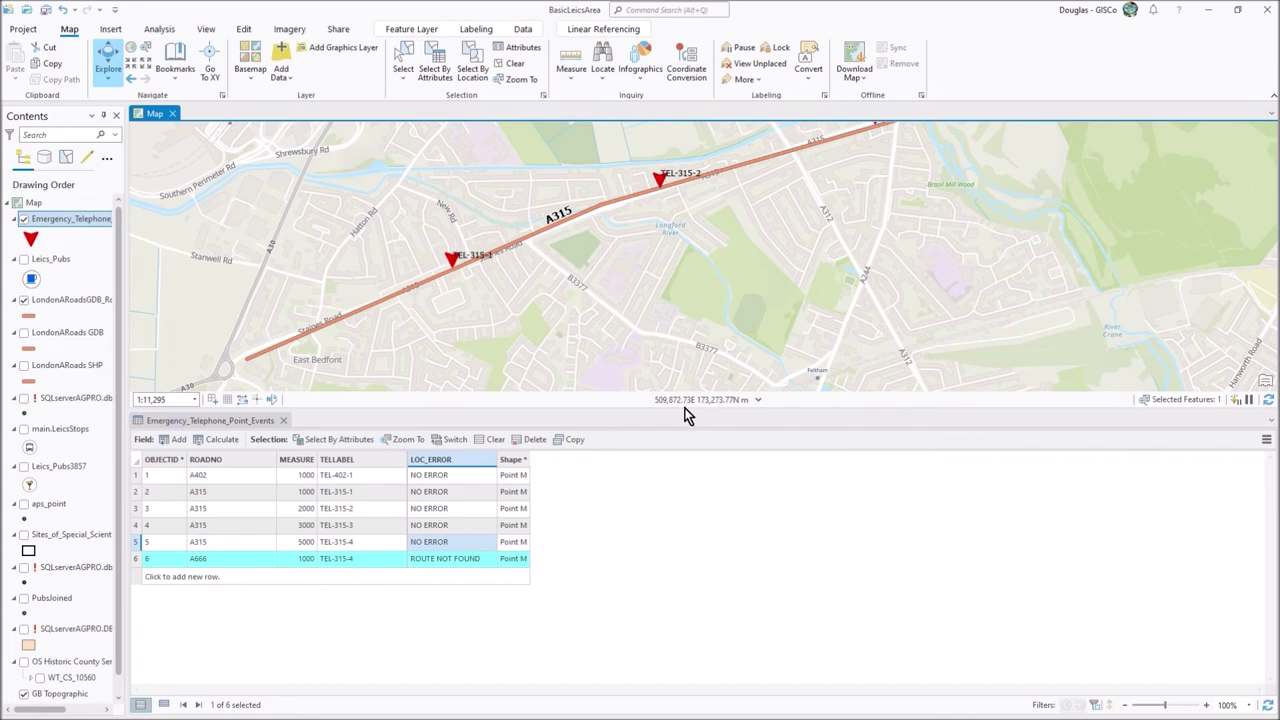
Enlarge the map area above the table and pan along the A315 route.
drag(680, 409, 666, 486)
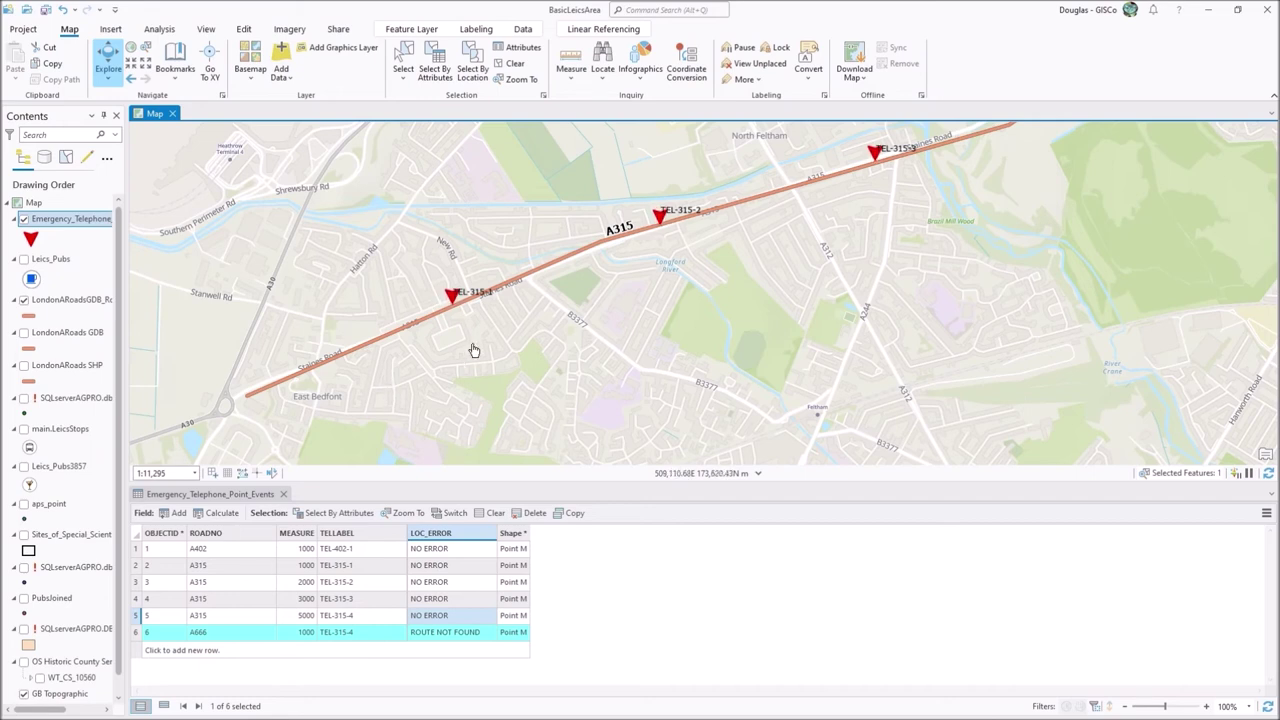
drag(474, 350, 494, 353)
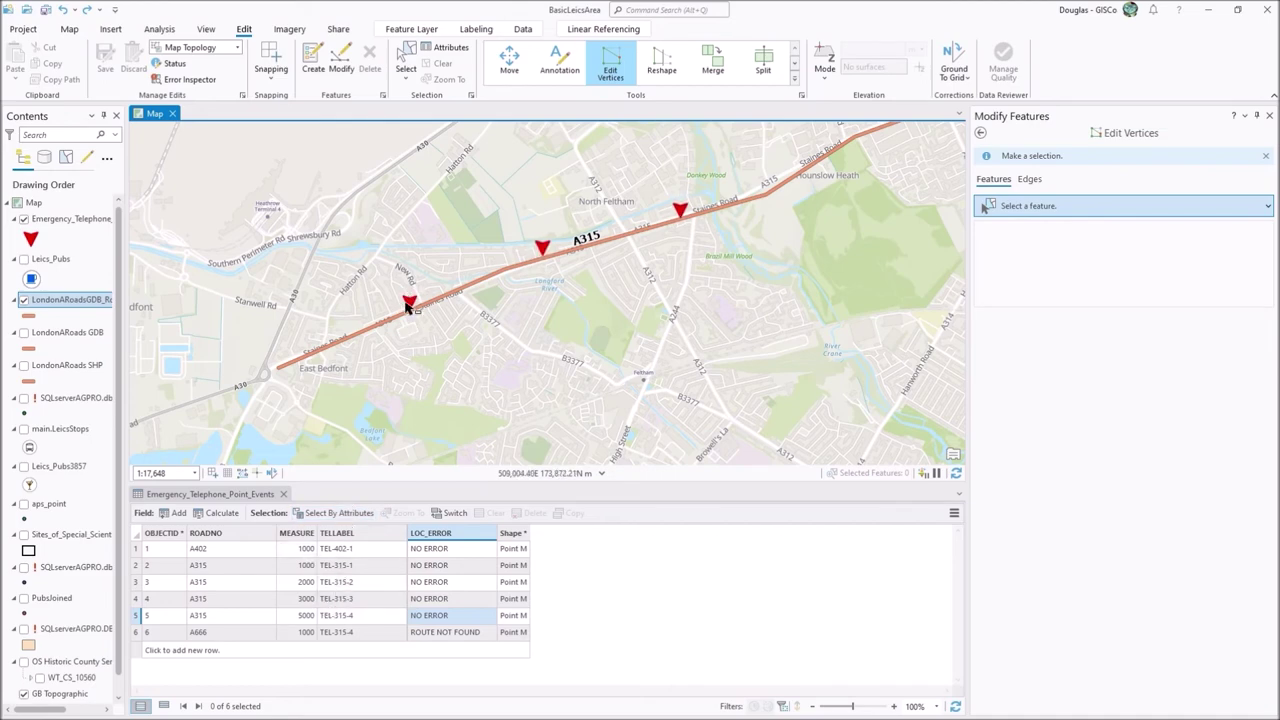
scroll(408, 307, up, 2)
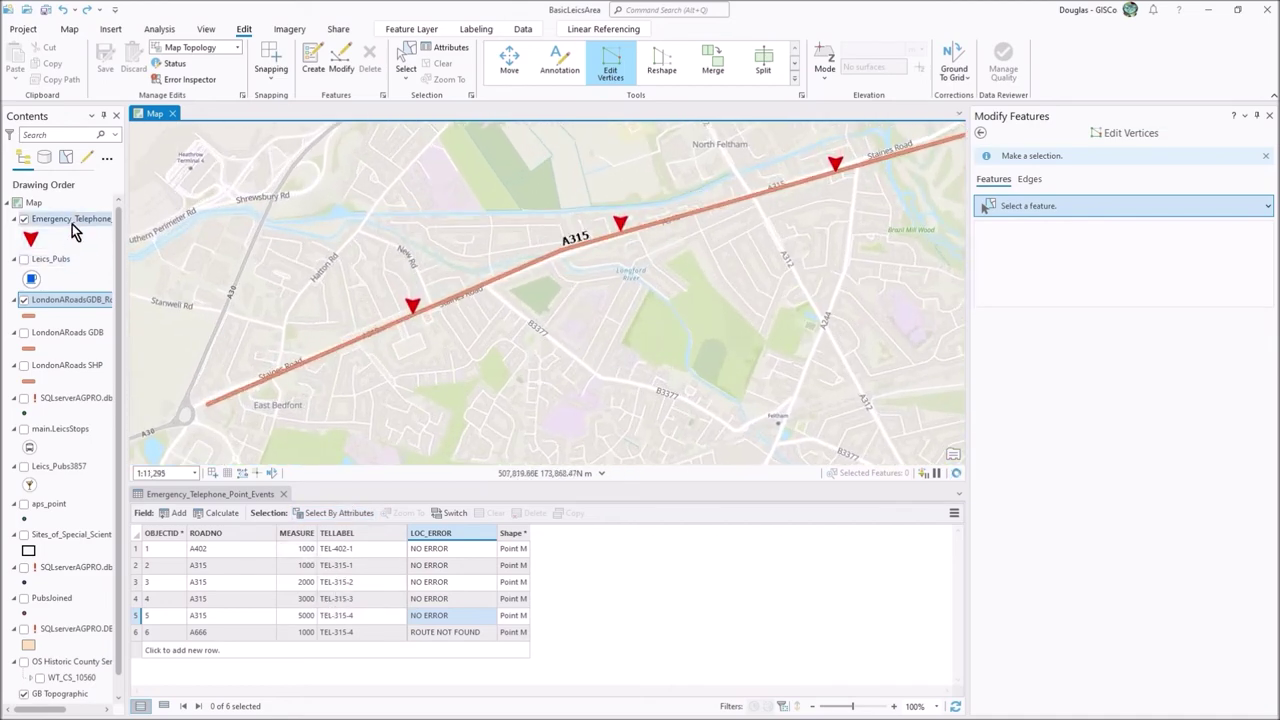
Turn on labels for the Emergency_Telephone points.
click(72, 224)
right_click(72, 224)
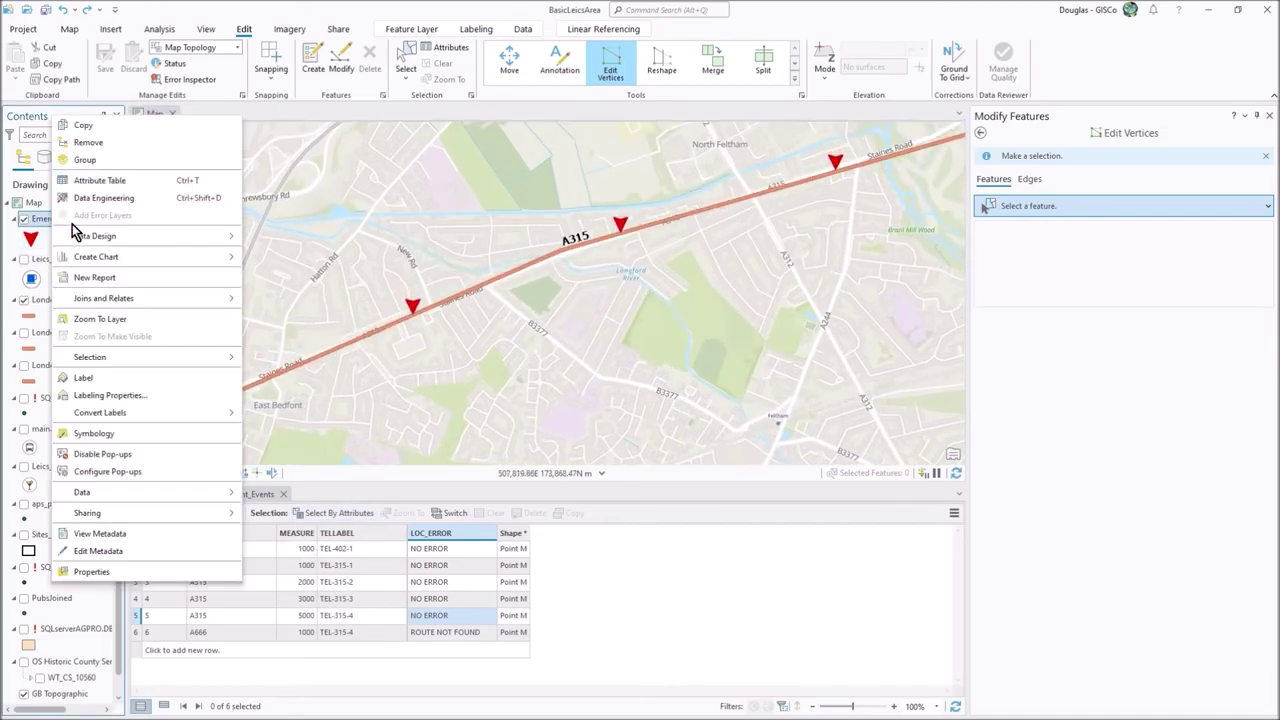
click(110, 378)
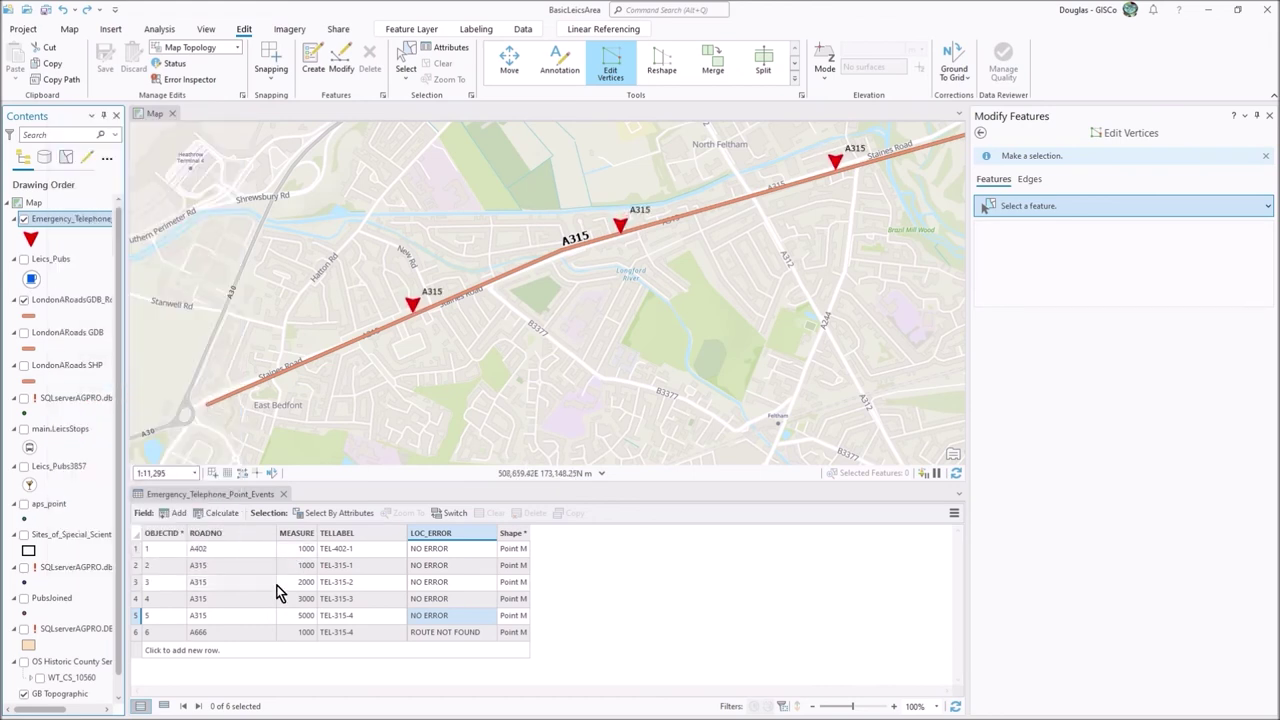
Replace the ROADNO label expression with TELLABEL, apply it, and close the label and editing panes.
right_click(60, 220)
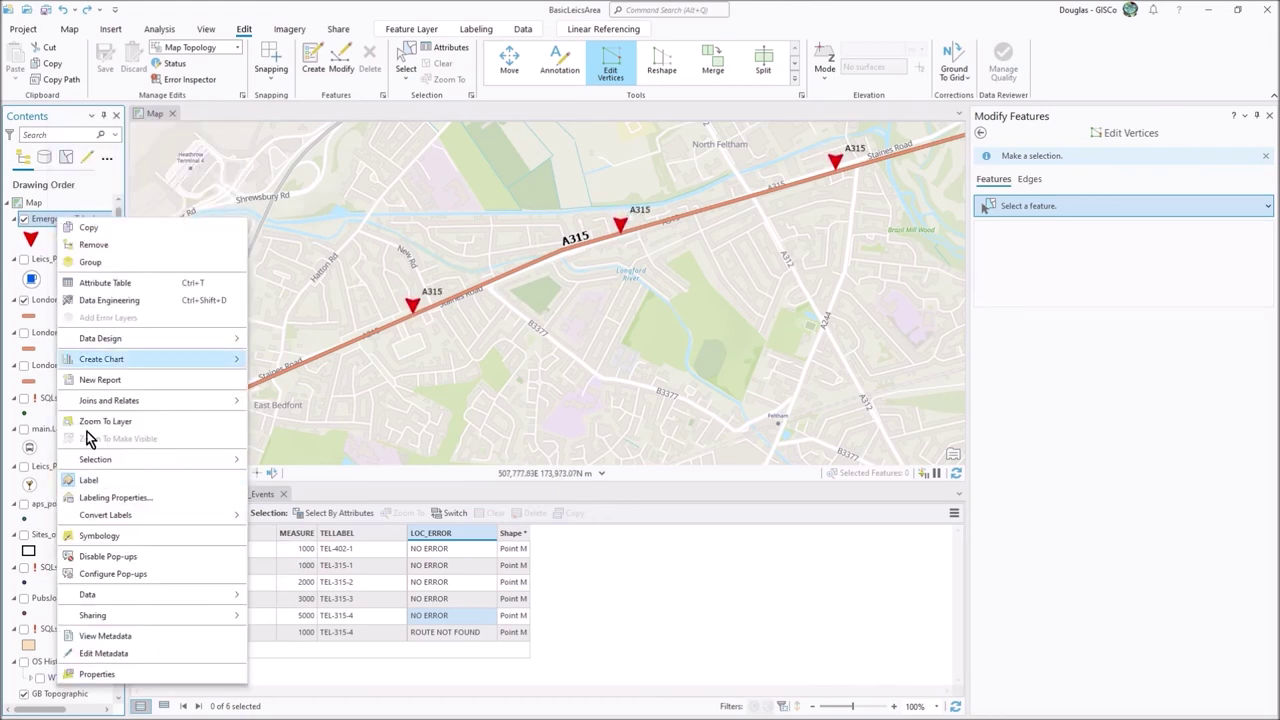
click(115, 497)
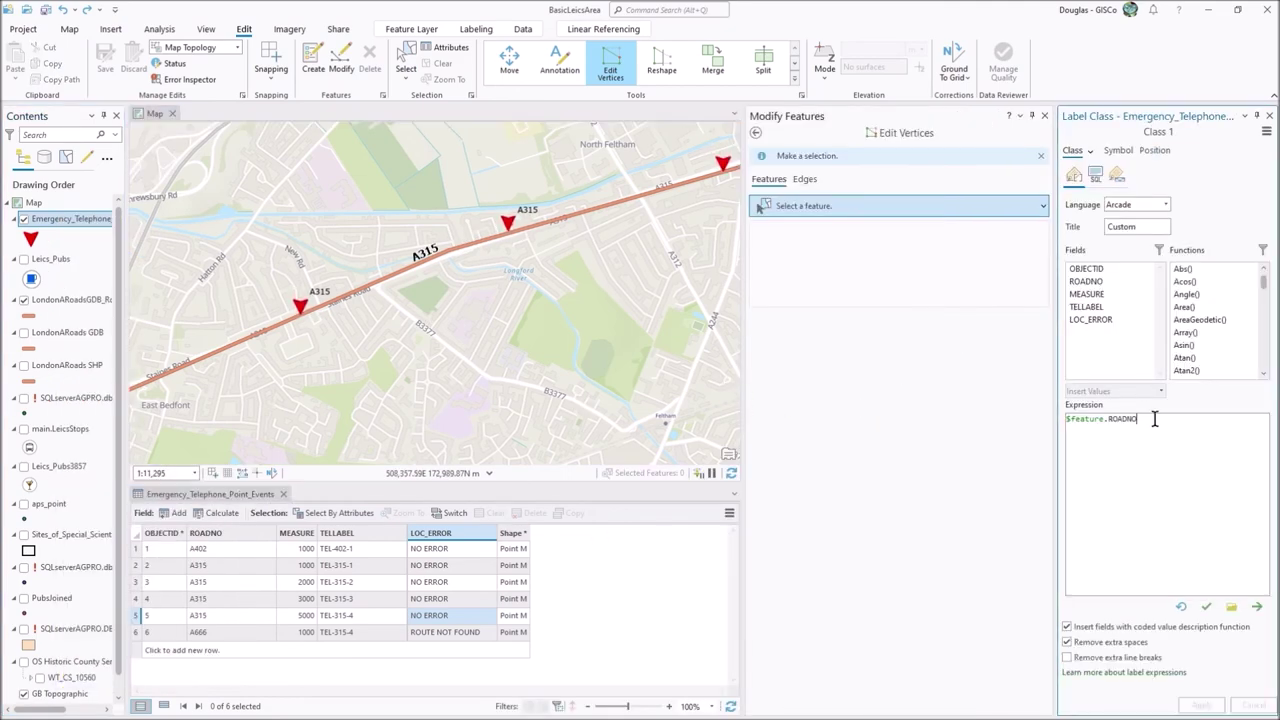
drag(1151, 420, 930, 409)
key(Delete)
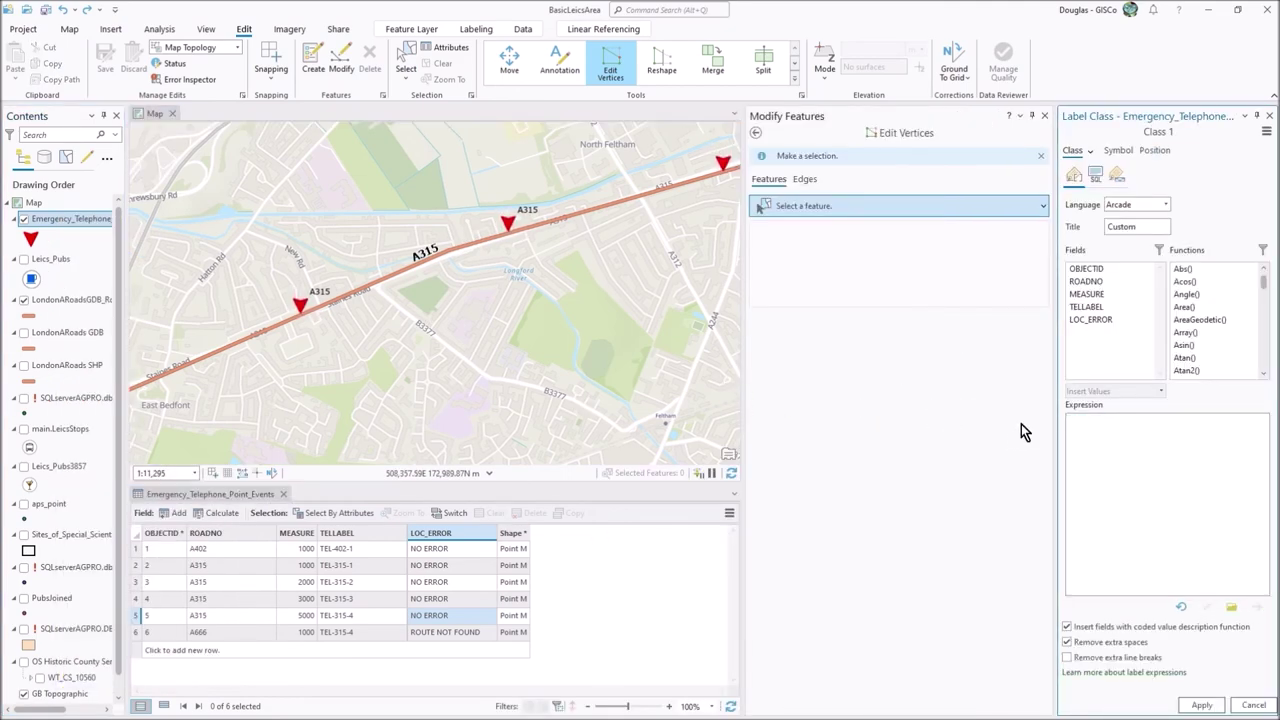
double_click(1095, 309)
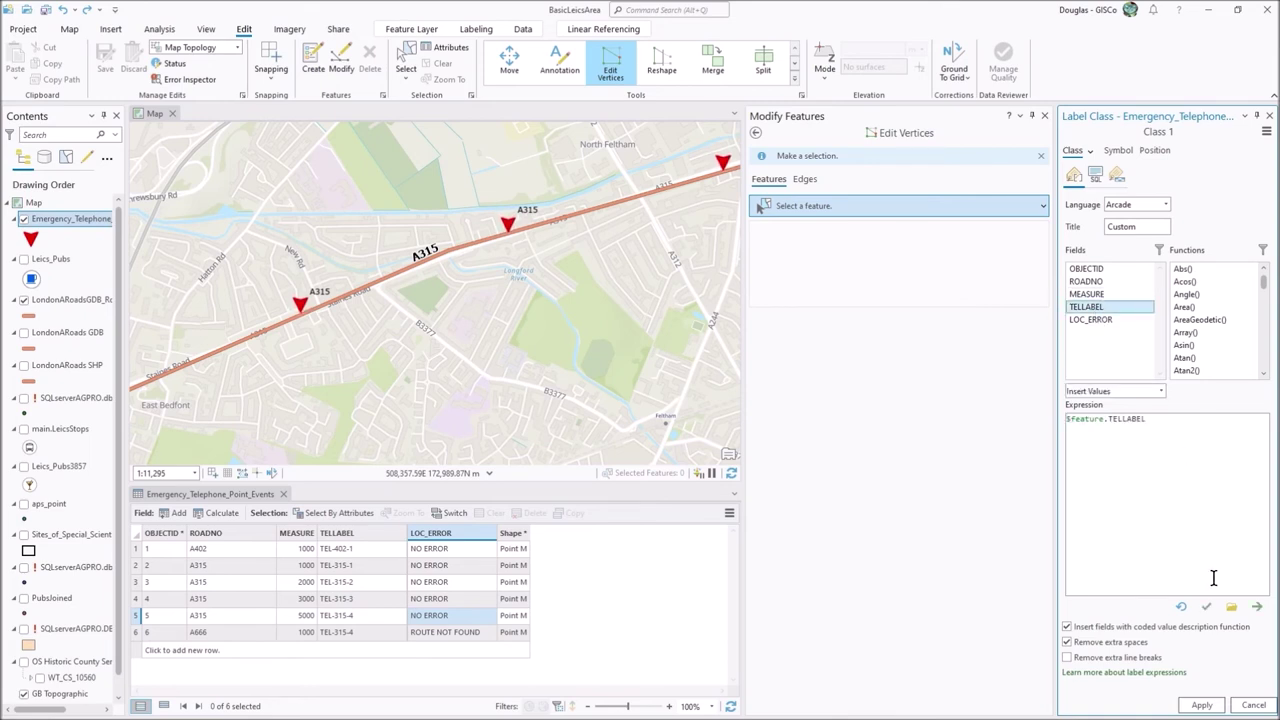
click(1202, 705)
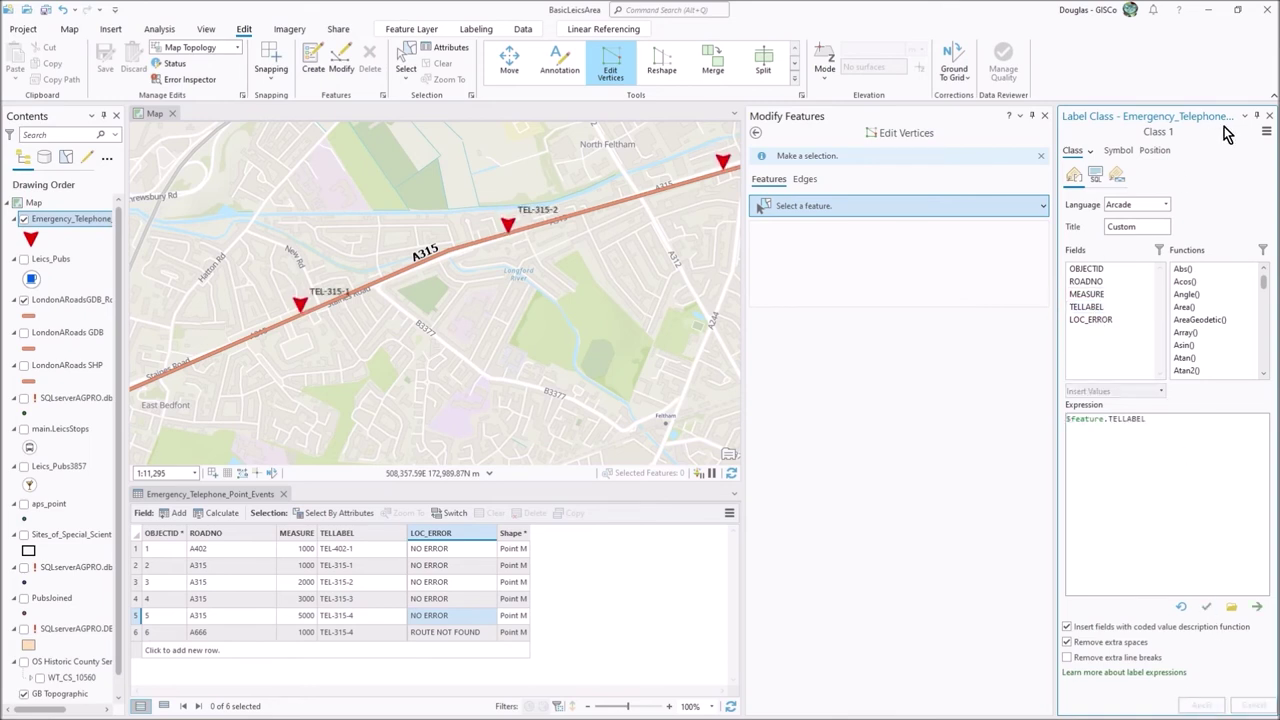
click(1270, 116)
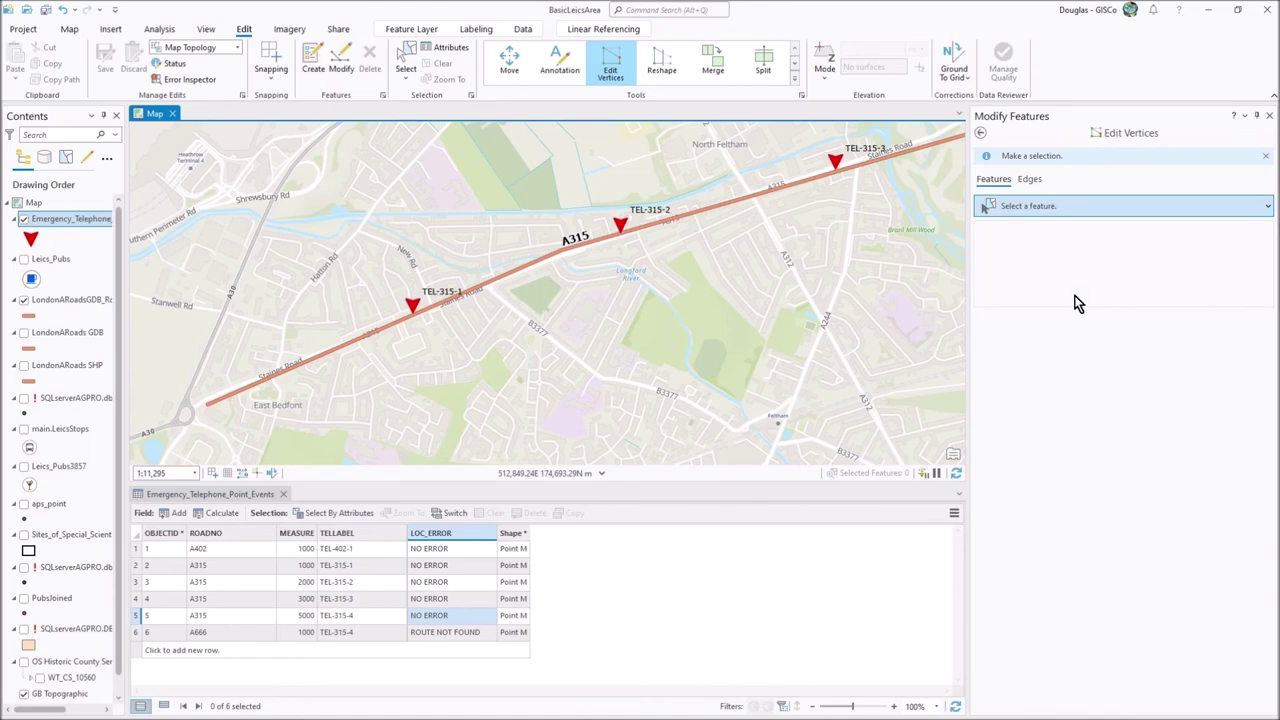
click(1269, 116)
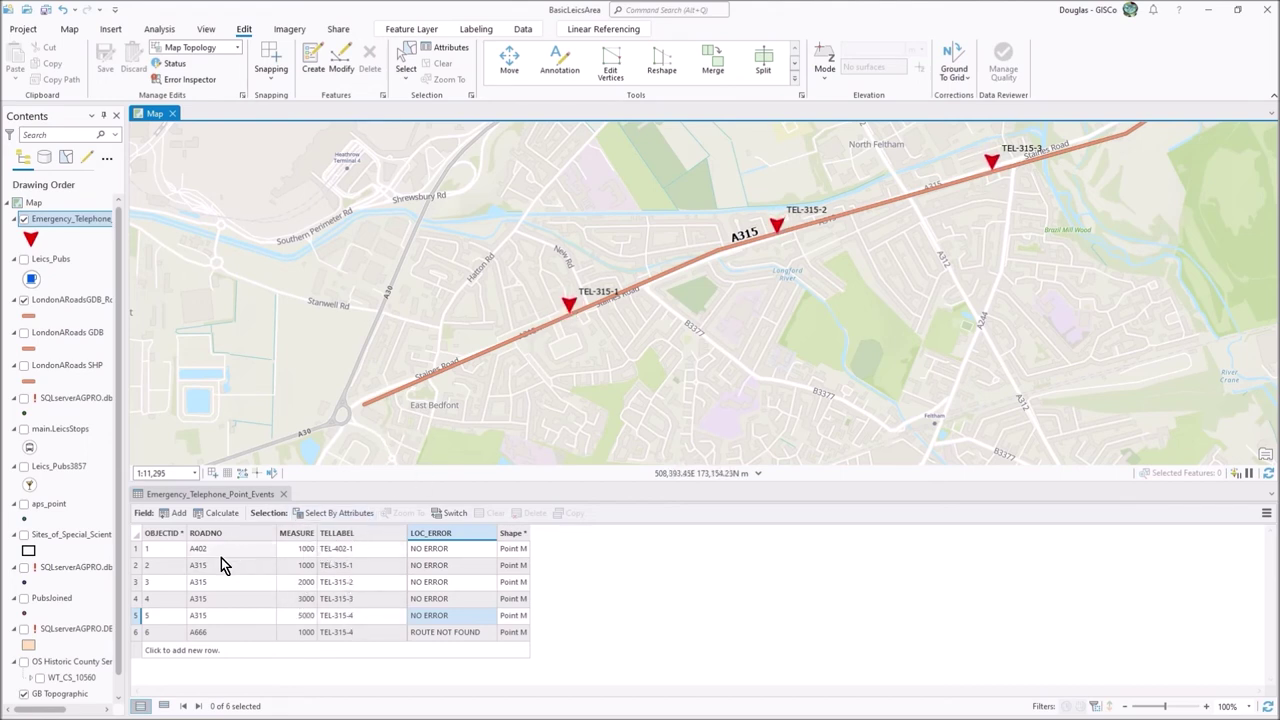
Change TEL-315-1's MEASURE to 500 in the attribute table.
click(137, 566)
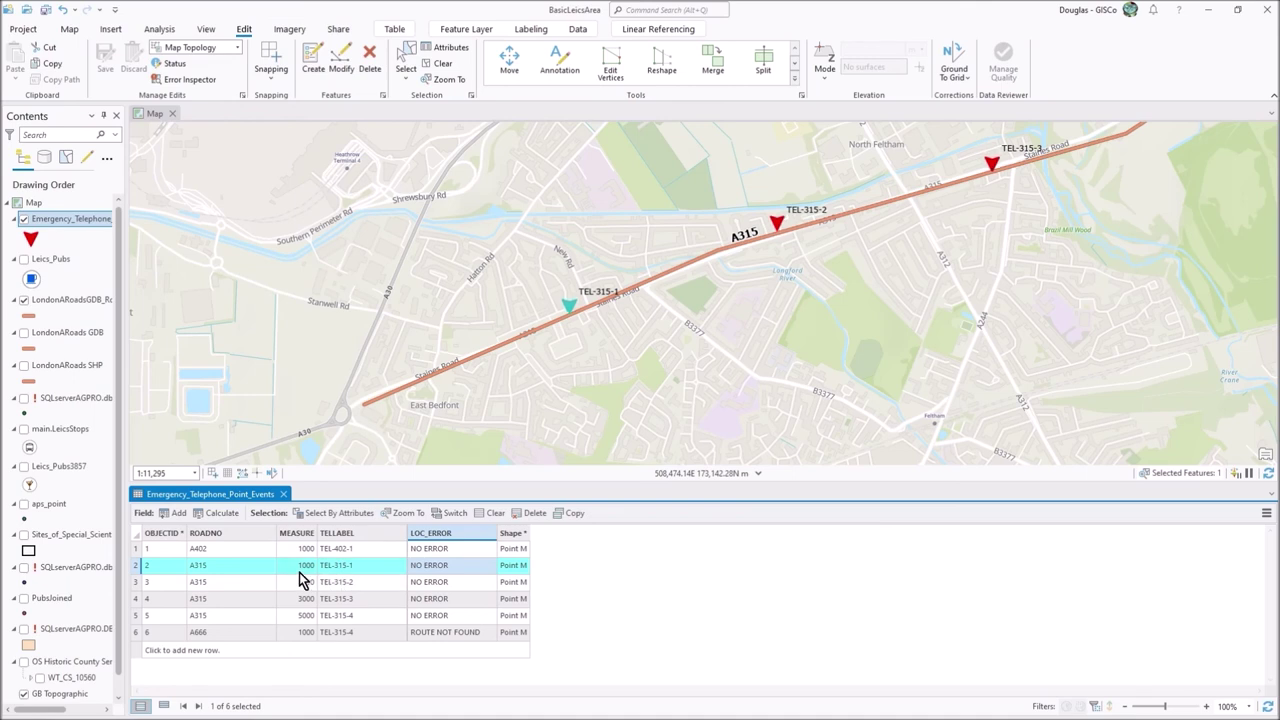
click(297, 566)
click(297, 566)
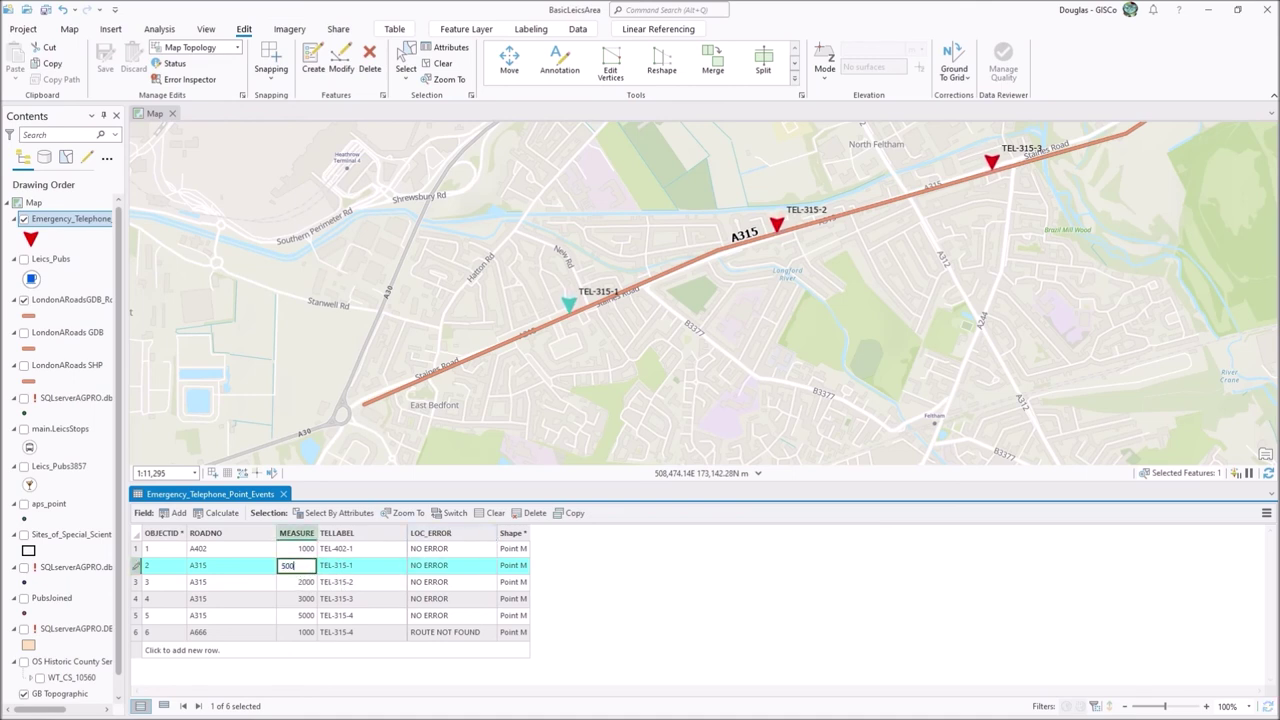
text(500)
key(Tab)
key(Return)
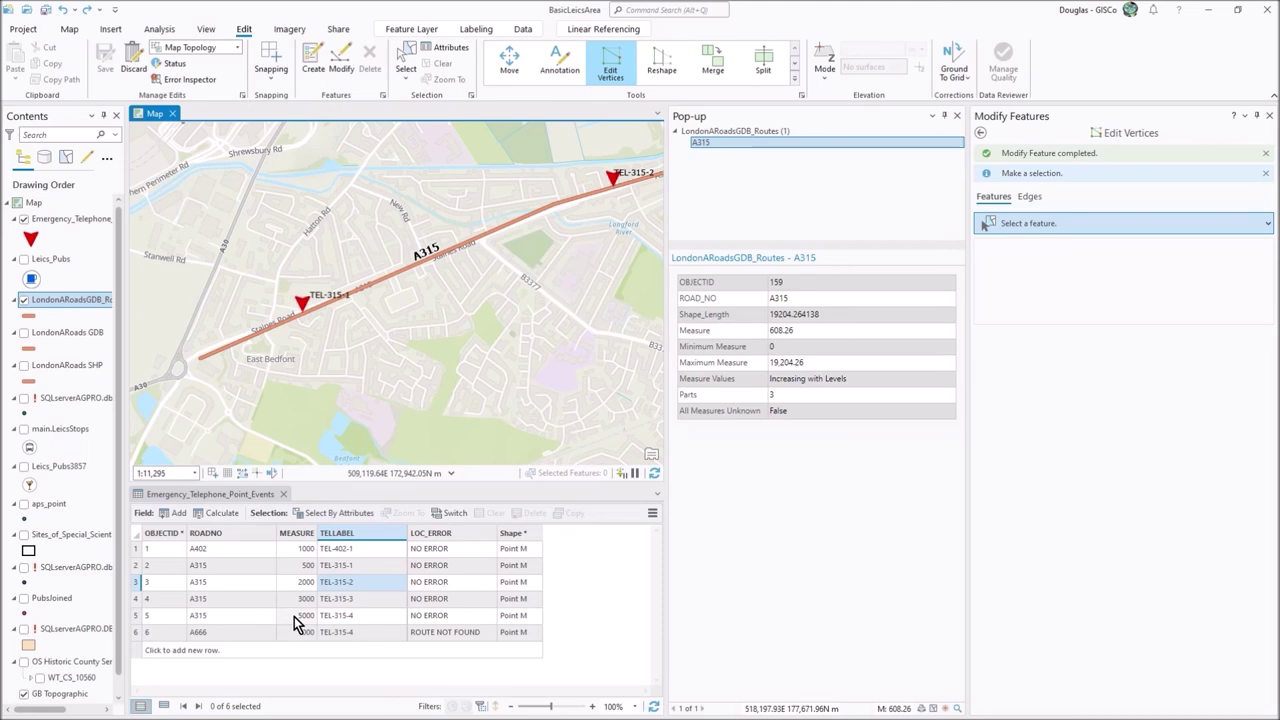
Set TEL-315-4's MEASURE to 20000 and widen the LOC_ERROR column to read the error.
click(294, 616)
click(294, 616)
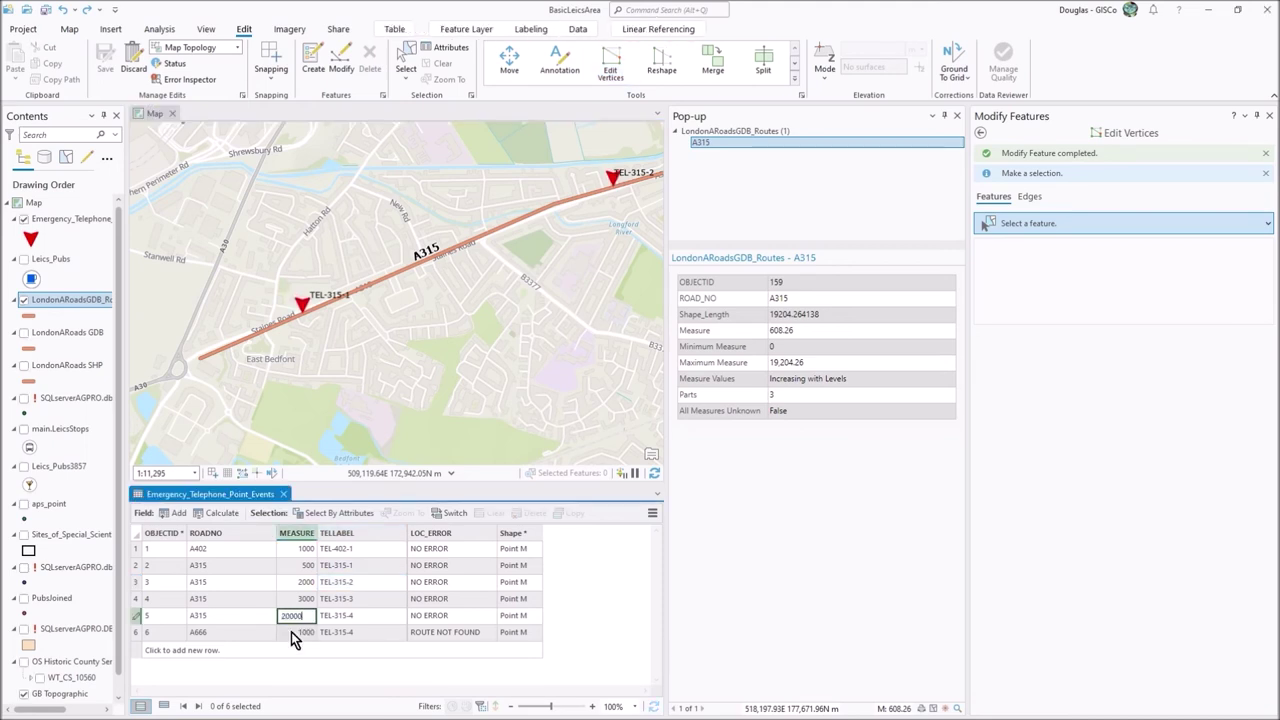
text(20000)
key(Tab)
key(Return)
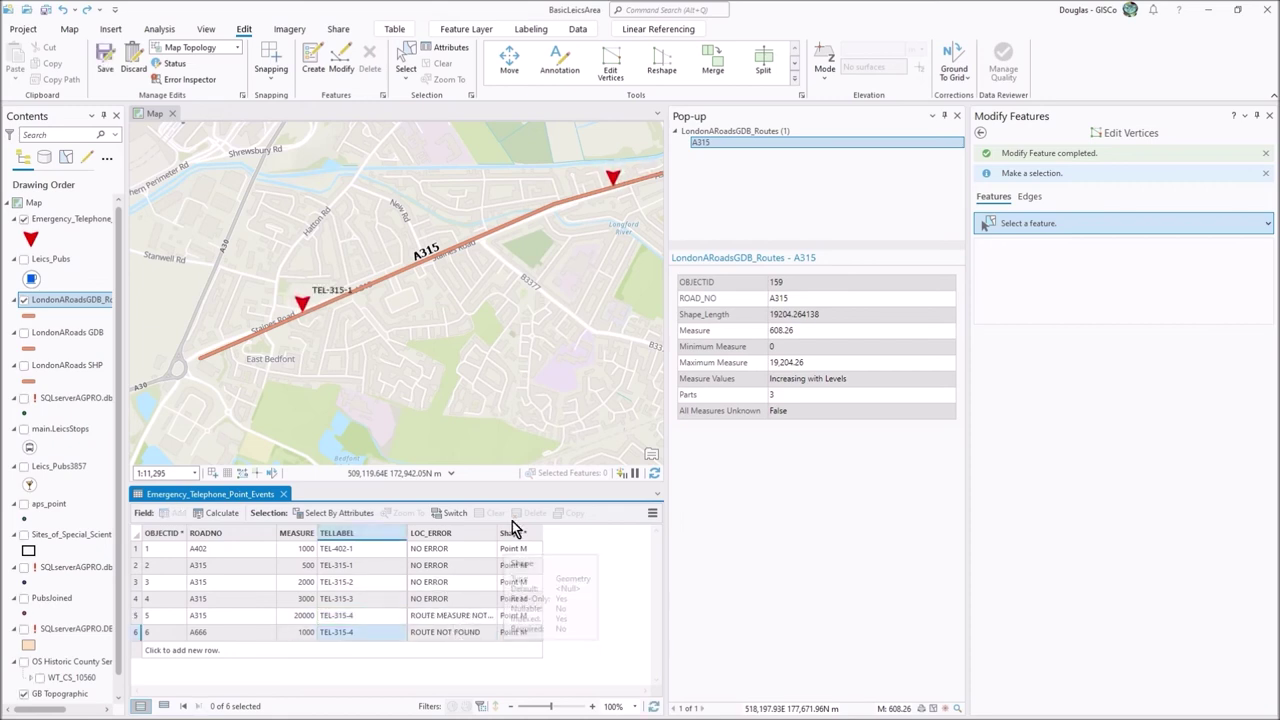
drag(499, 533, 536, 533)
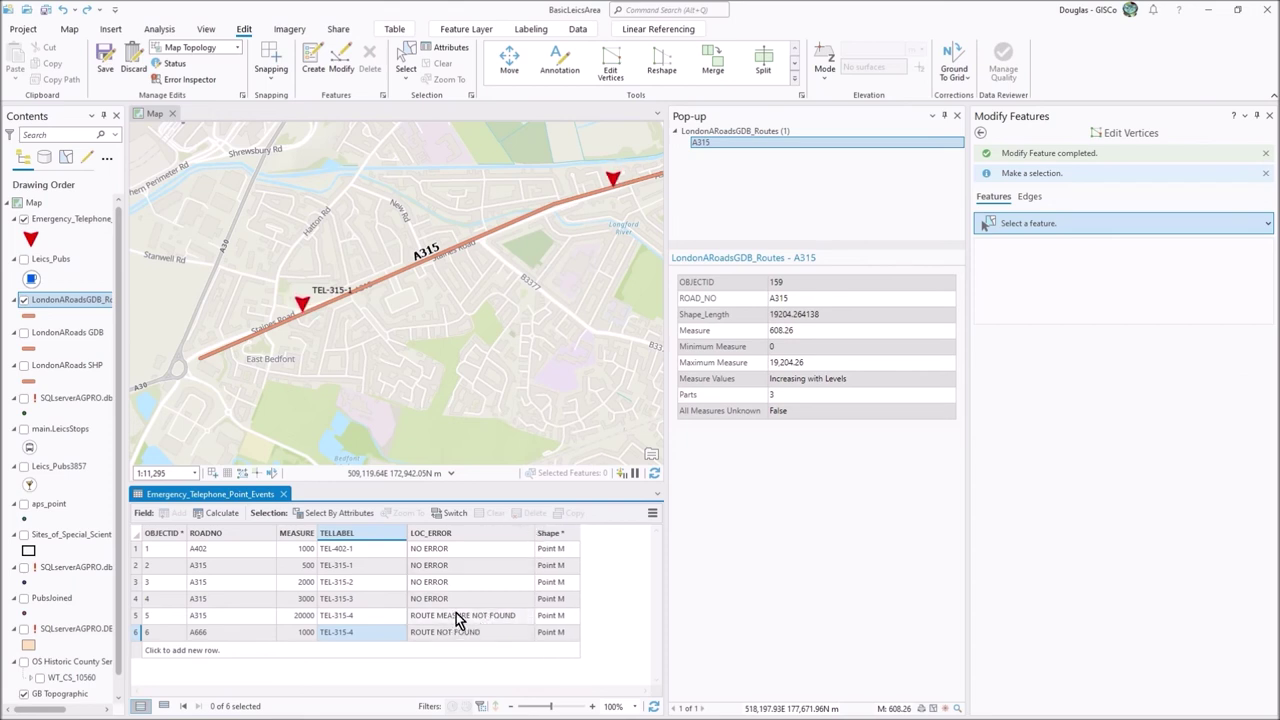
Restore TEL-315-4's MEASURE to 5000.
click(300, 619)
click(300, 619)
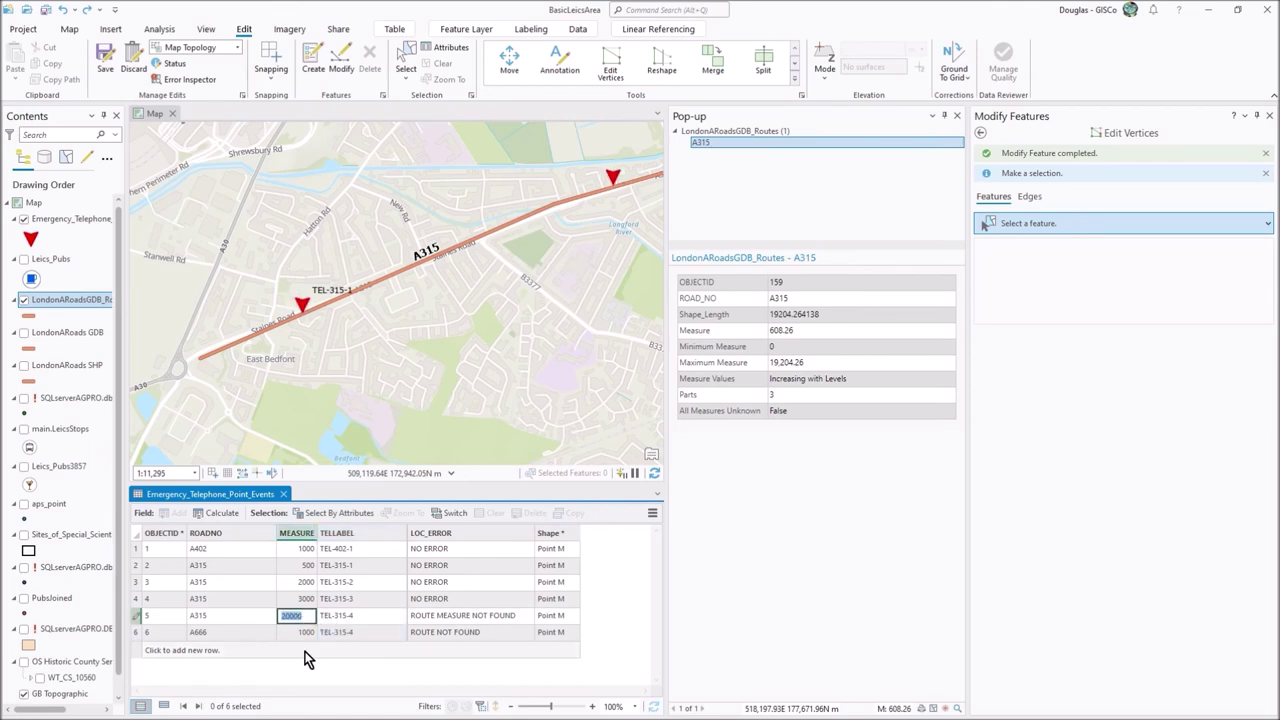
text(5000)
key(Return)
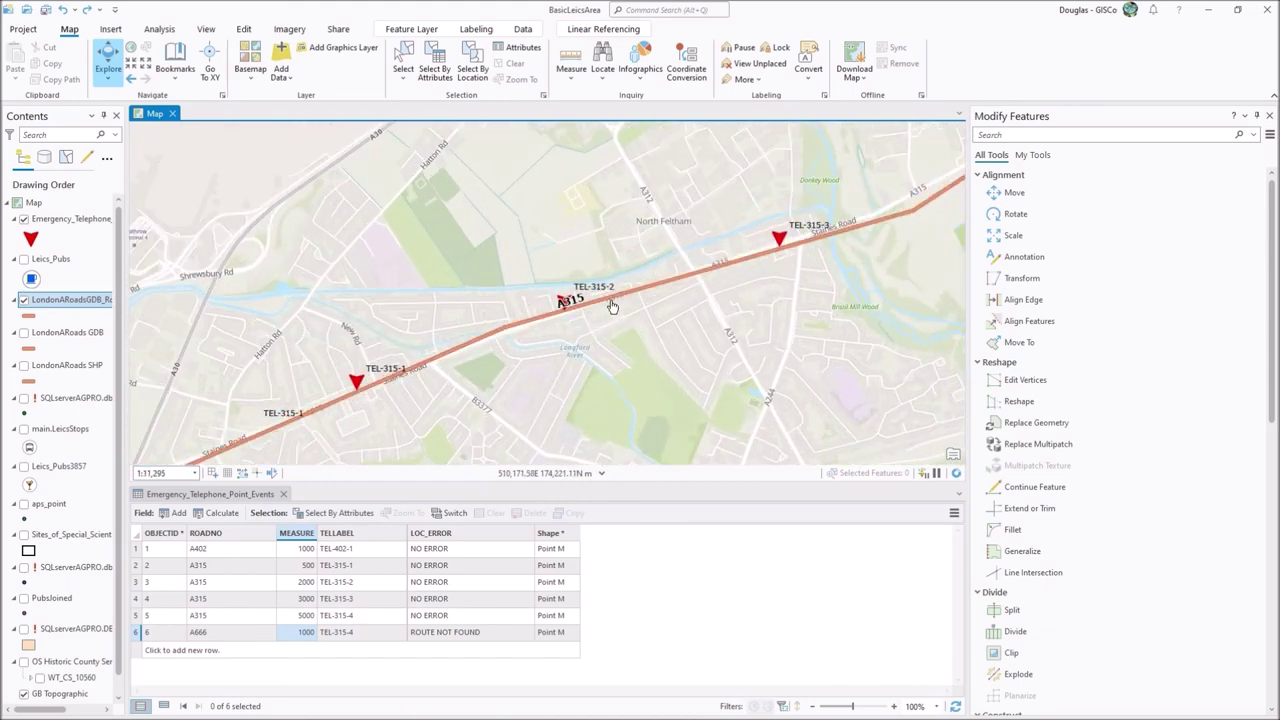
Zoom in and toggle the routes layer's display filters on, then off again.
scroll(612, 306, up, 2)
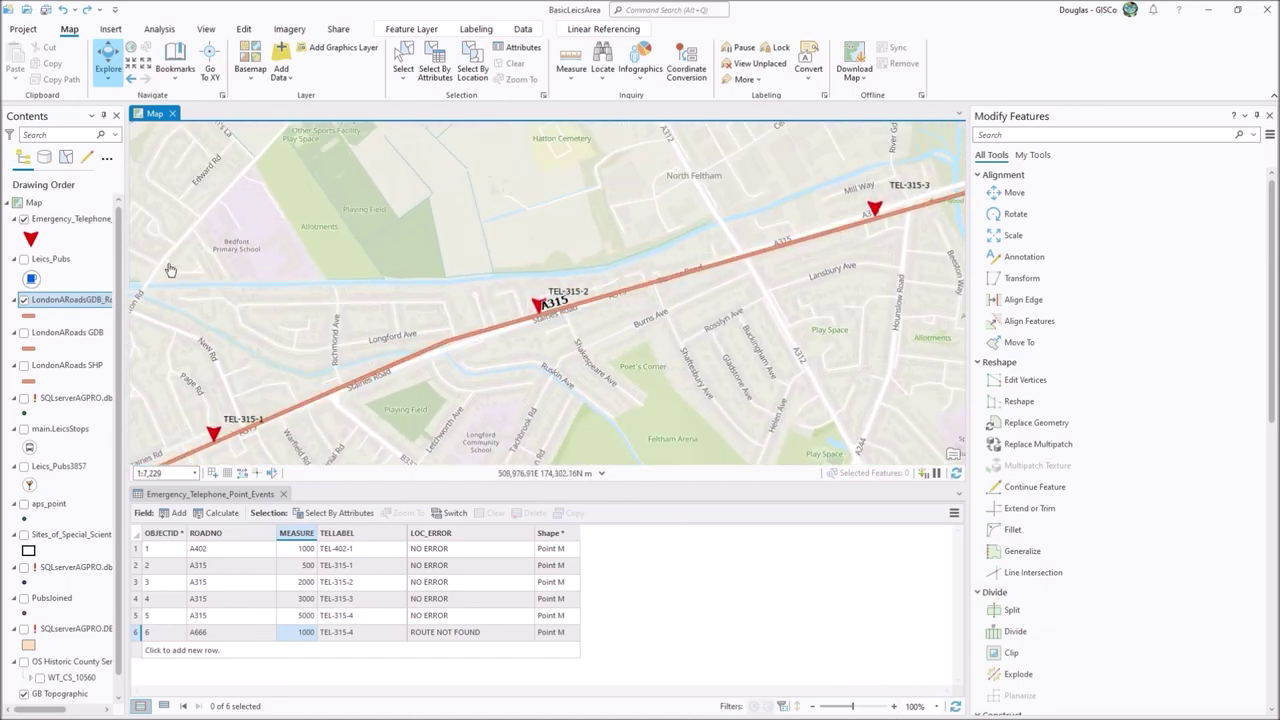
click(75, 303)
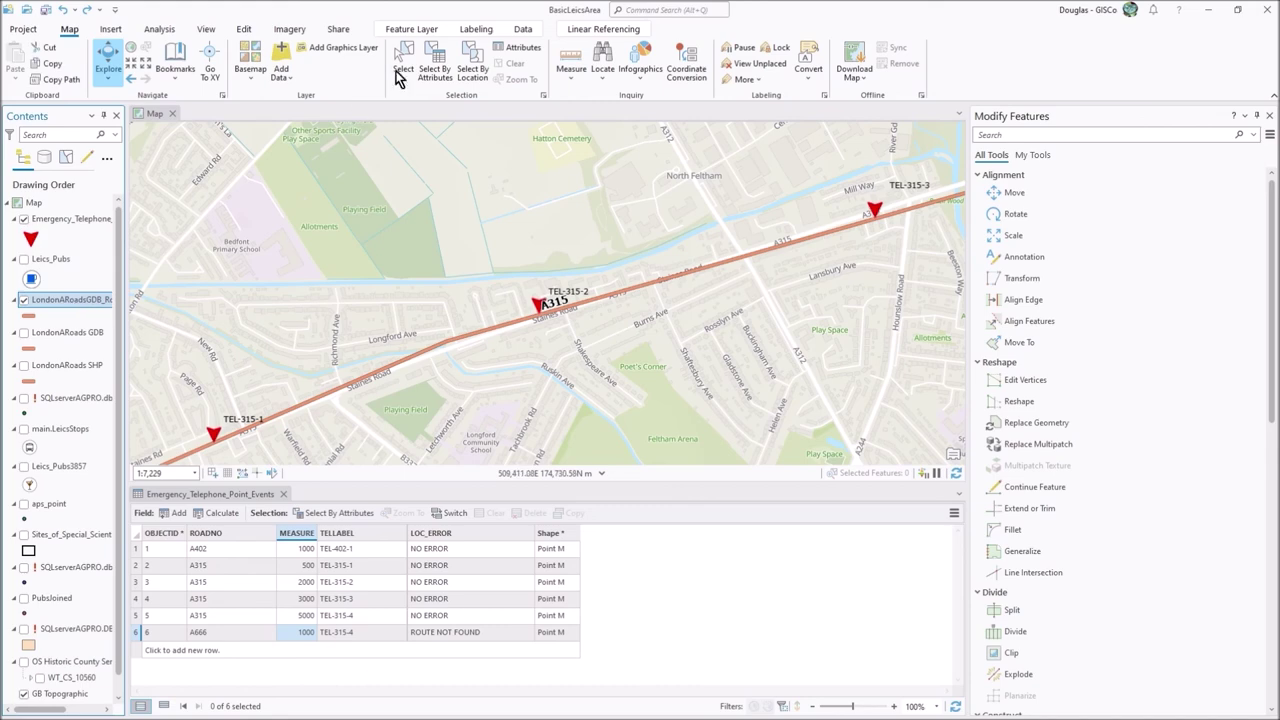
click(411, 28)
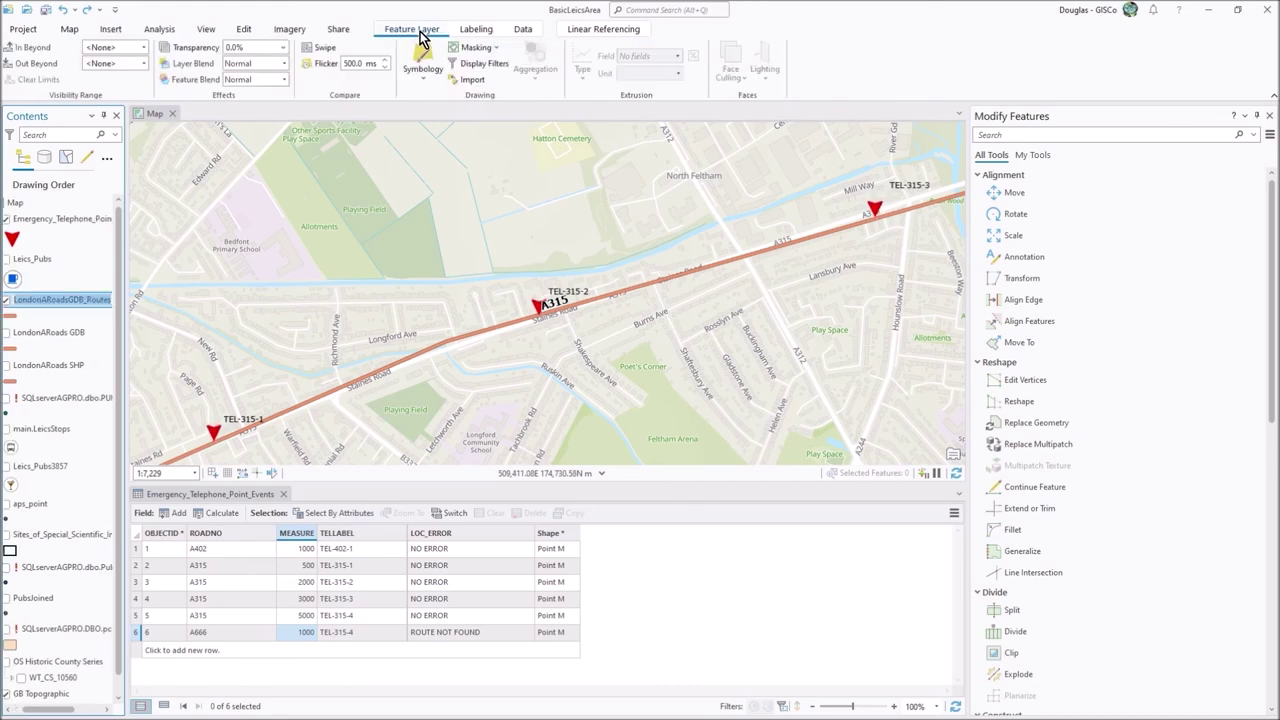
click(486, 68)
click(1059, 182)
click(1059, 180)
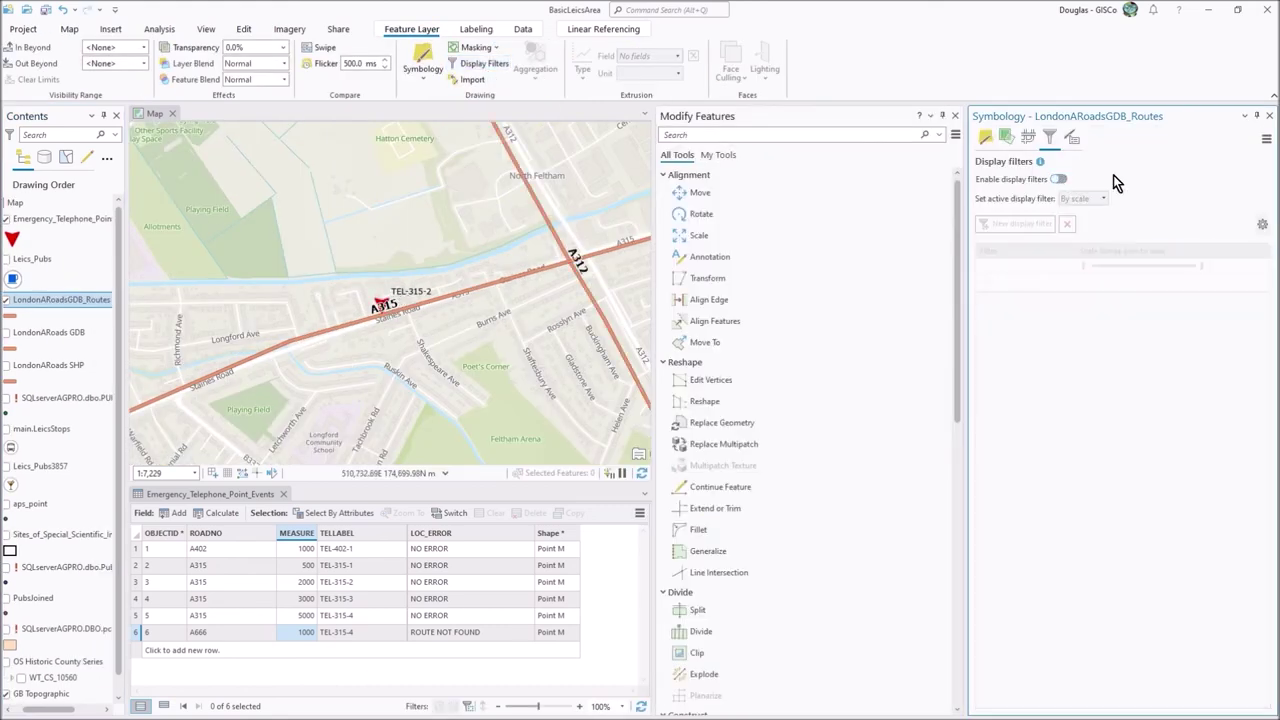
Close the Symbology and Modify Features panes, centre the A315 telephones, and widen Contents.
click(1269, 116)
click(1269, 116)
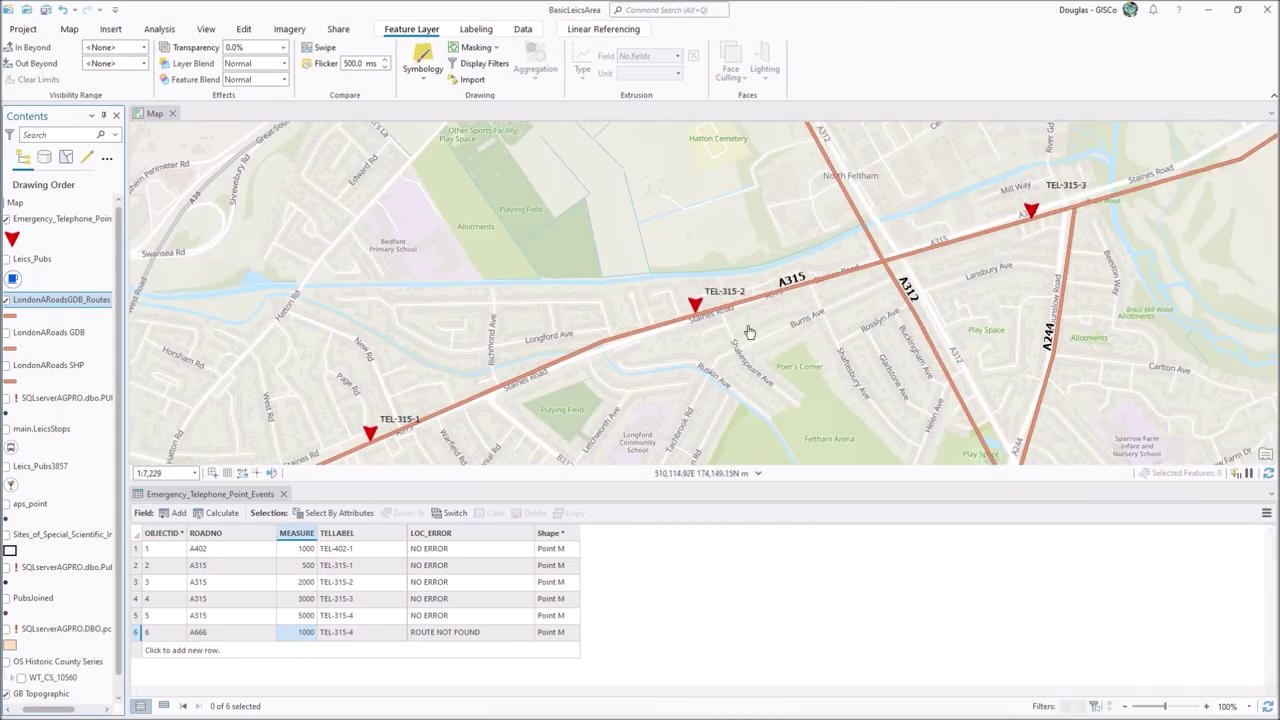
mouse_move(751, 337)
mouse_down()
mouse_move(745, 297)
mouse_move(610, 278)
mouse_move(550, 289)
mouse_up()
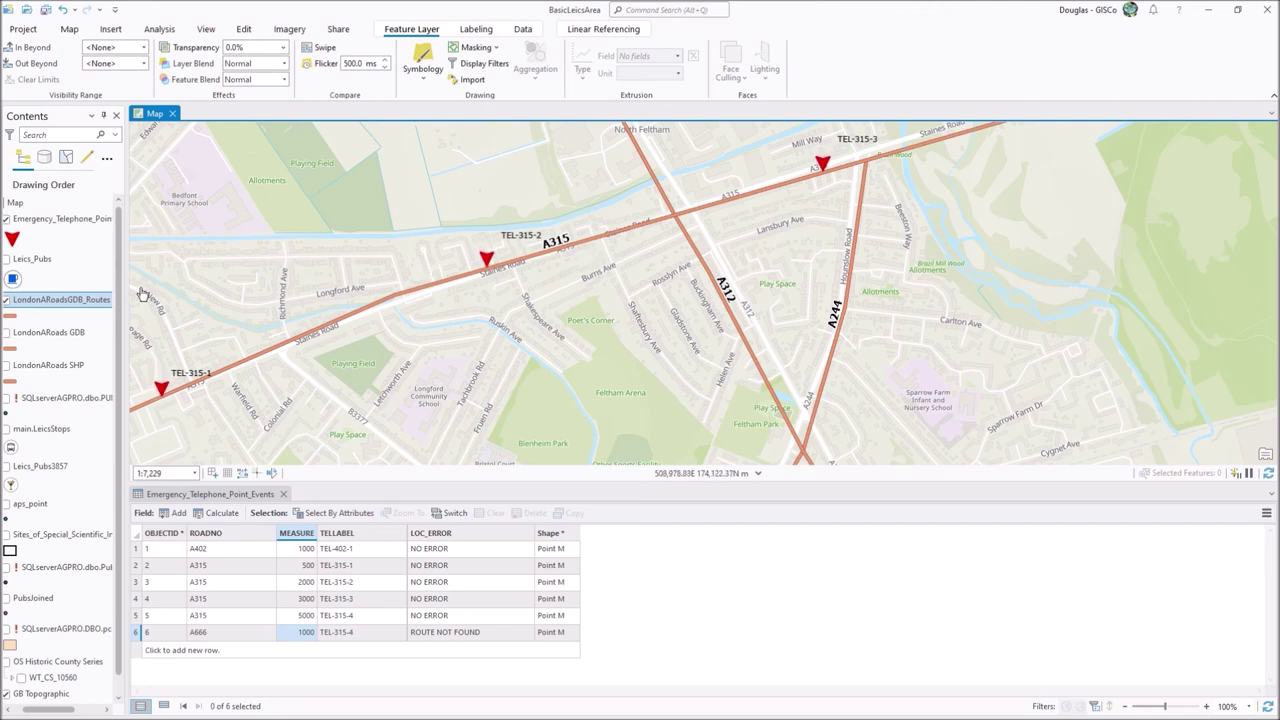
drag(120, 280, 148, 280)
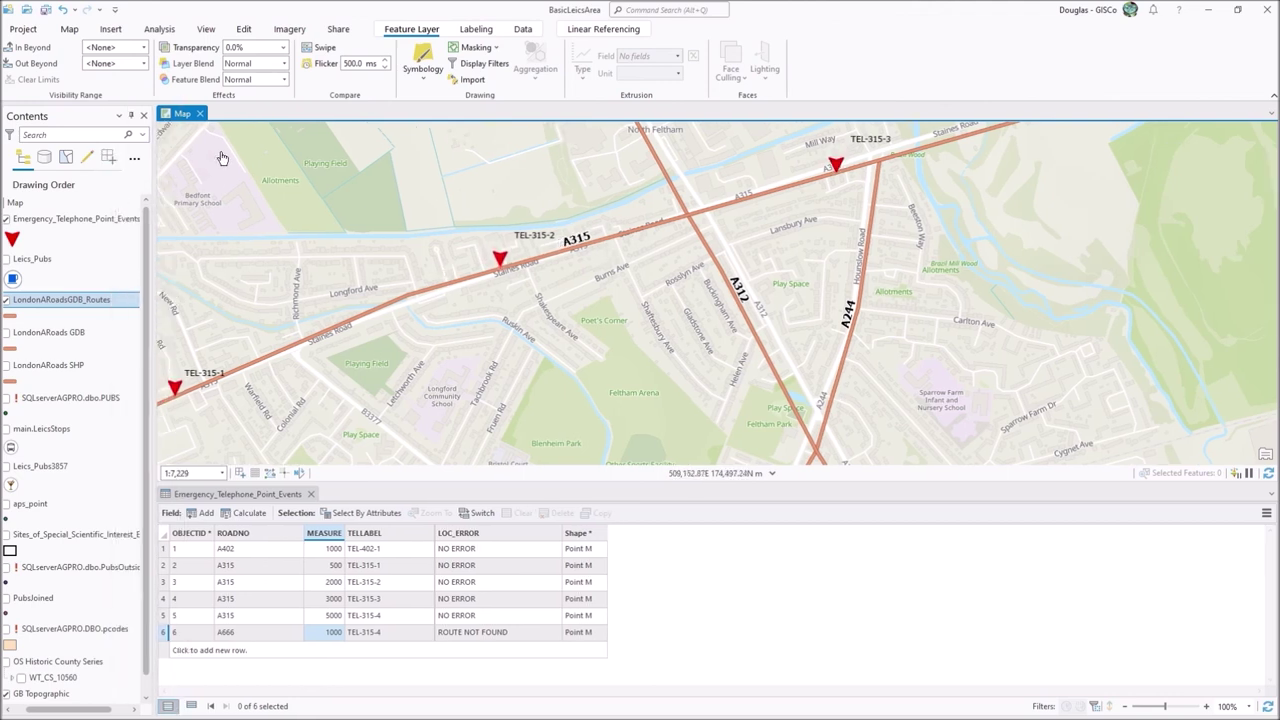
Select the A315 route along Staines Road with a rectangle selection.
click(157, 32)
click(74, 31)
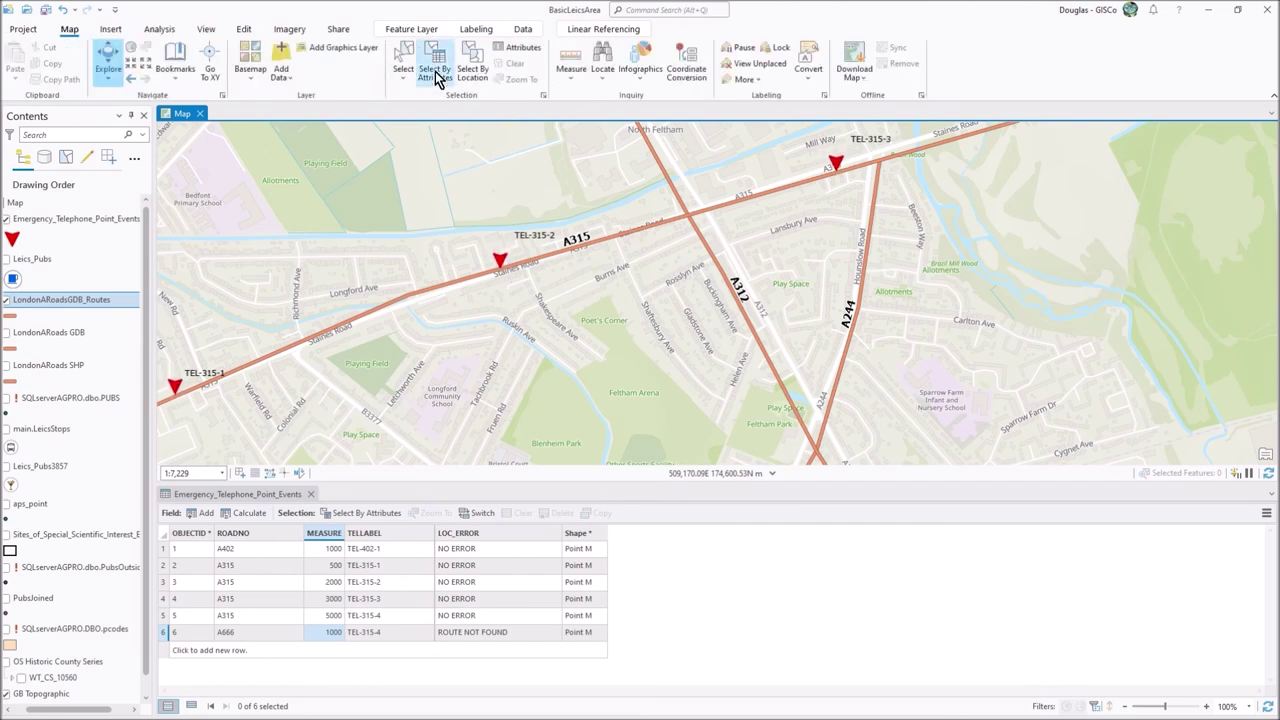
click(403, 70)
click(438, 103)
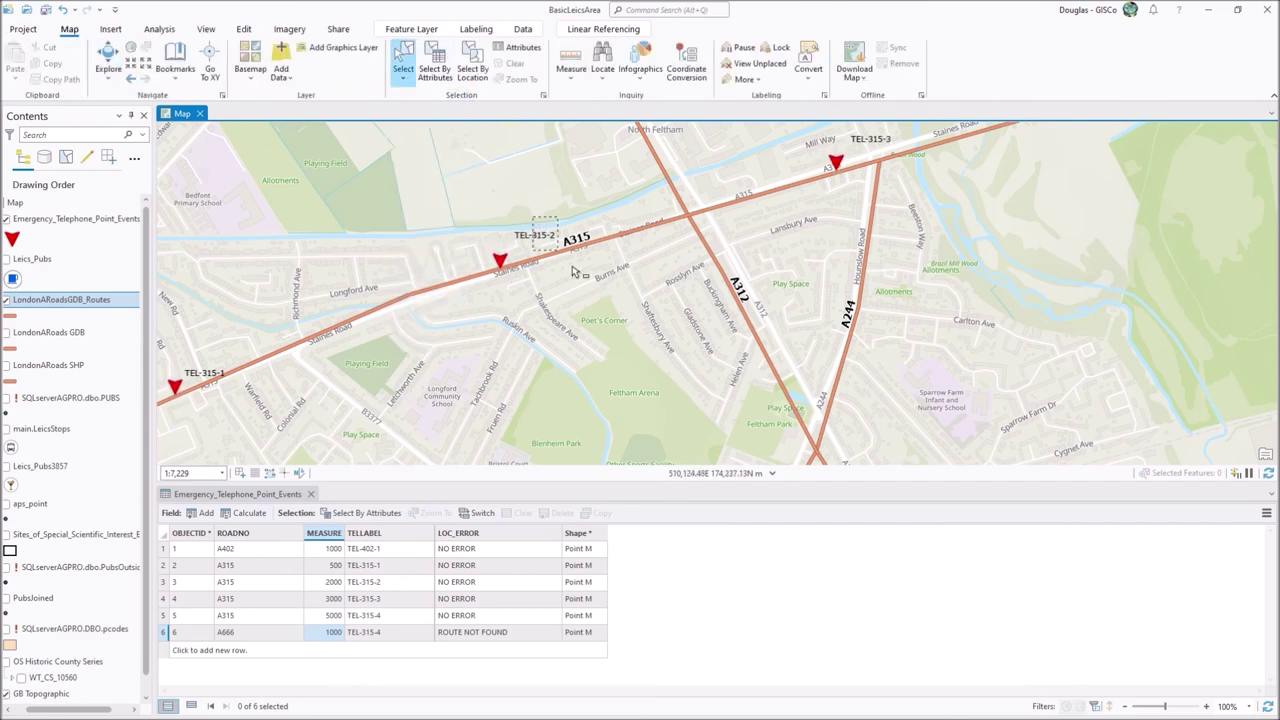
drag(576, 268, 597, 302)
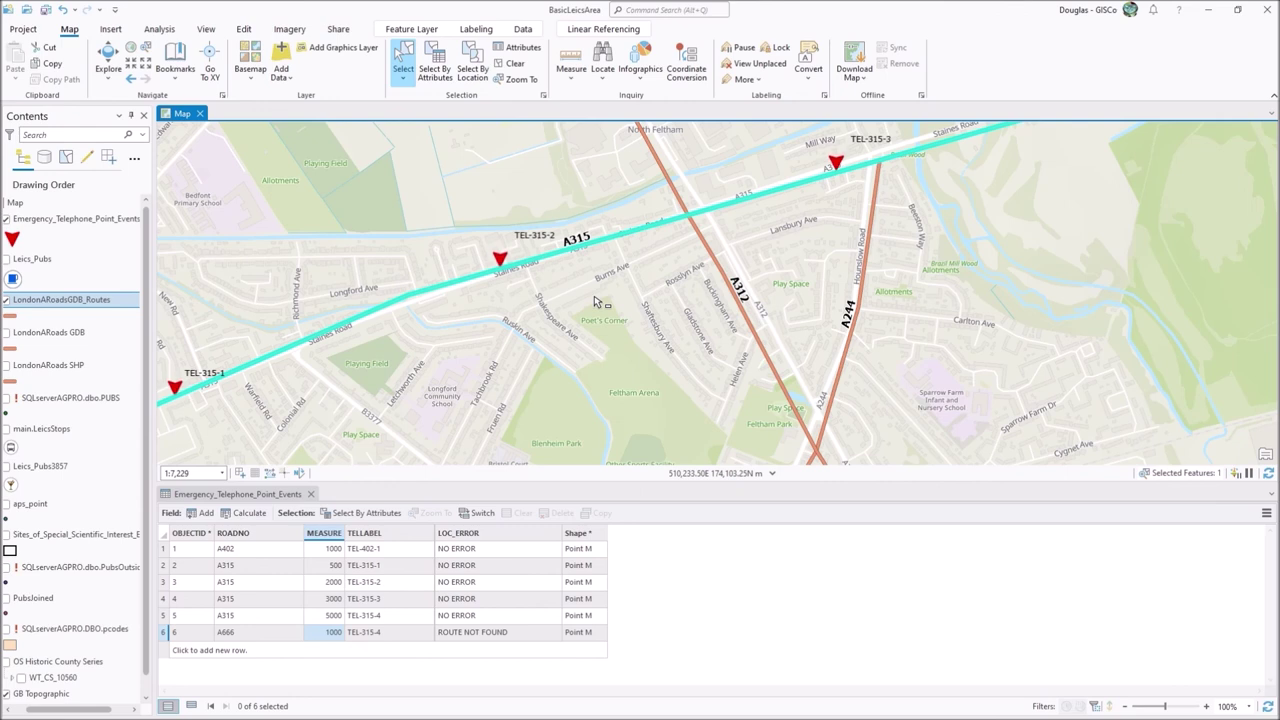
Drag an A315 vertex south near Burns Avenue and finish the vertex edit.
click(245, 30)
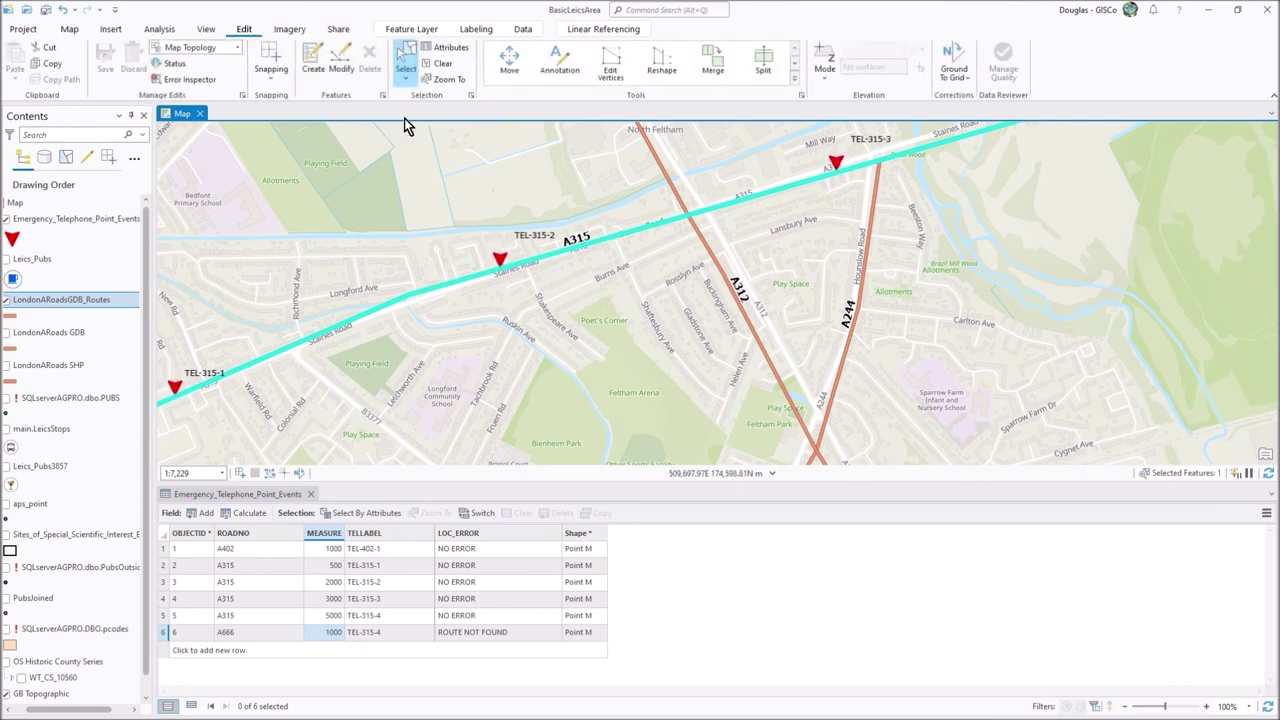
click(608, 70)
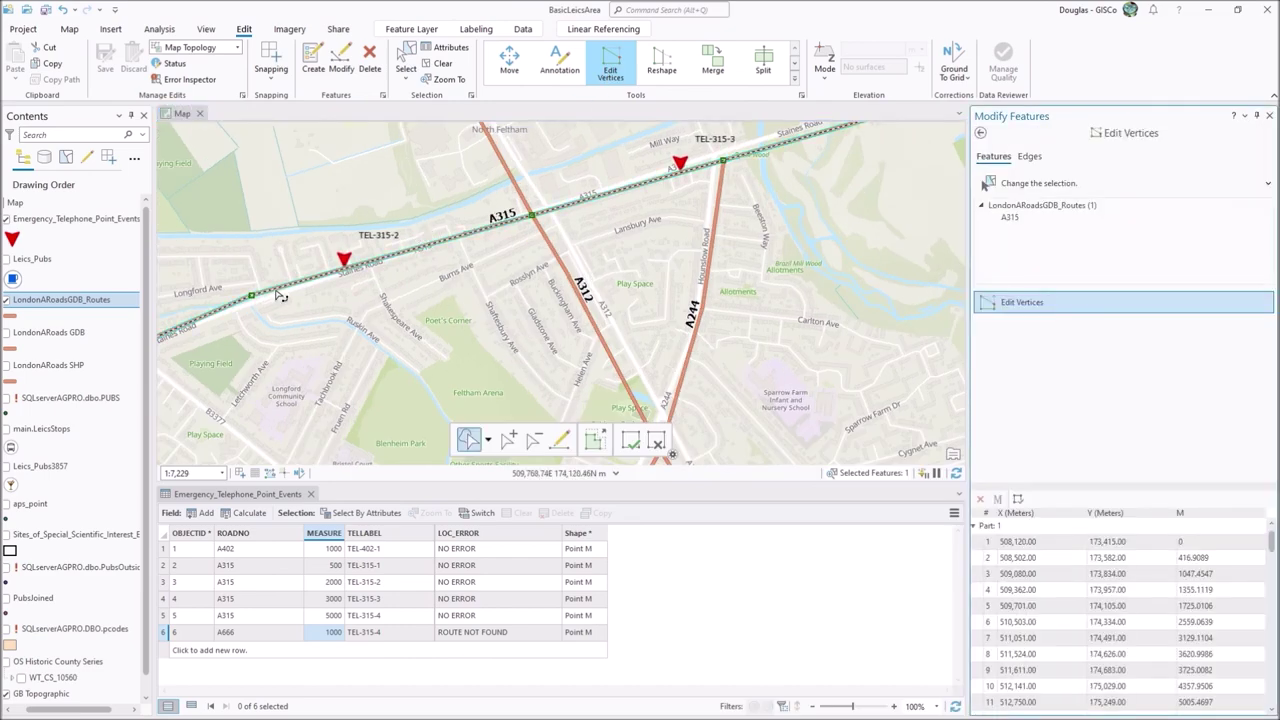
click(253, 295)
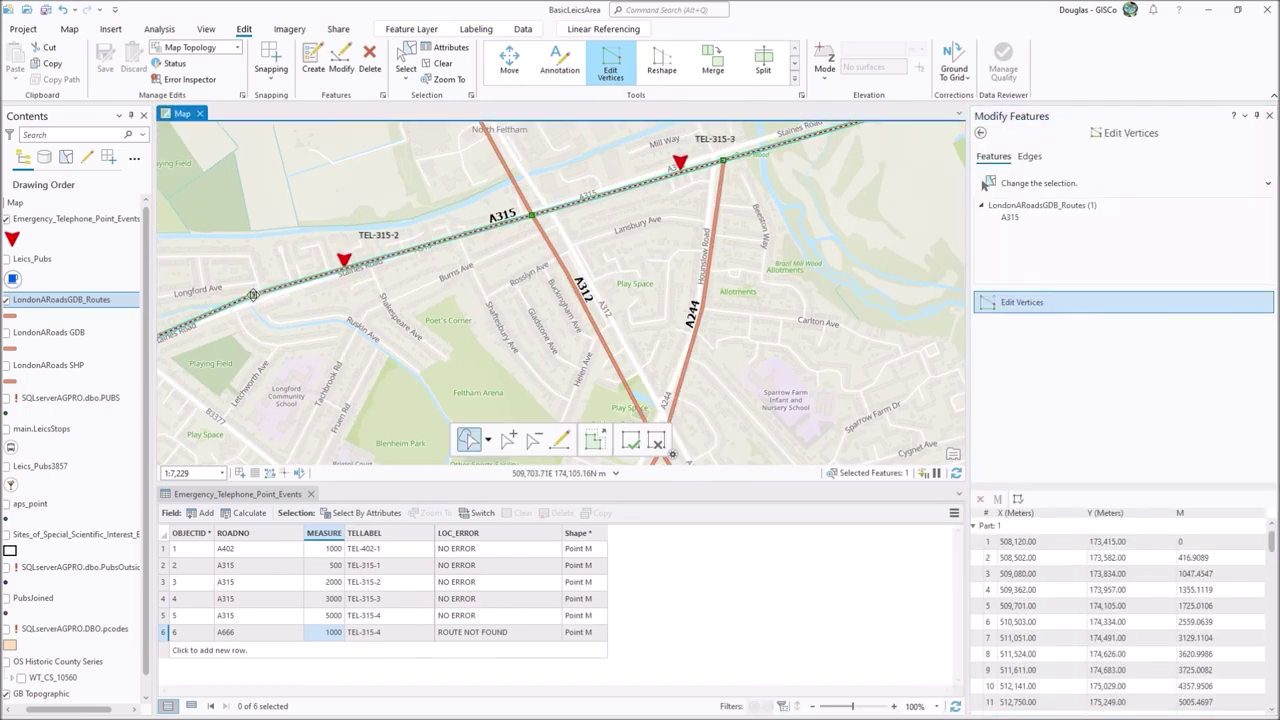
mouse_move(253, 295)
mouse_down()
mouse_move(401, 310)
mouse_move(385, 301)
mouse_up()
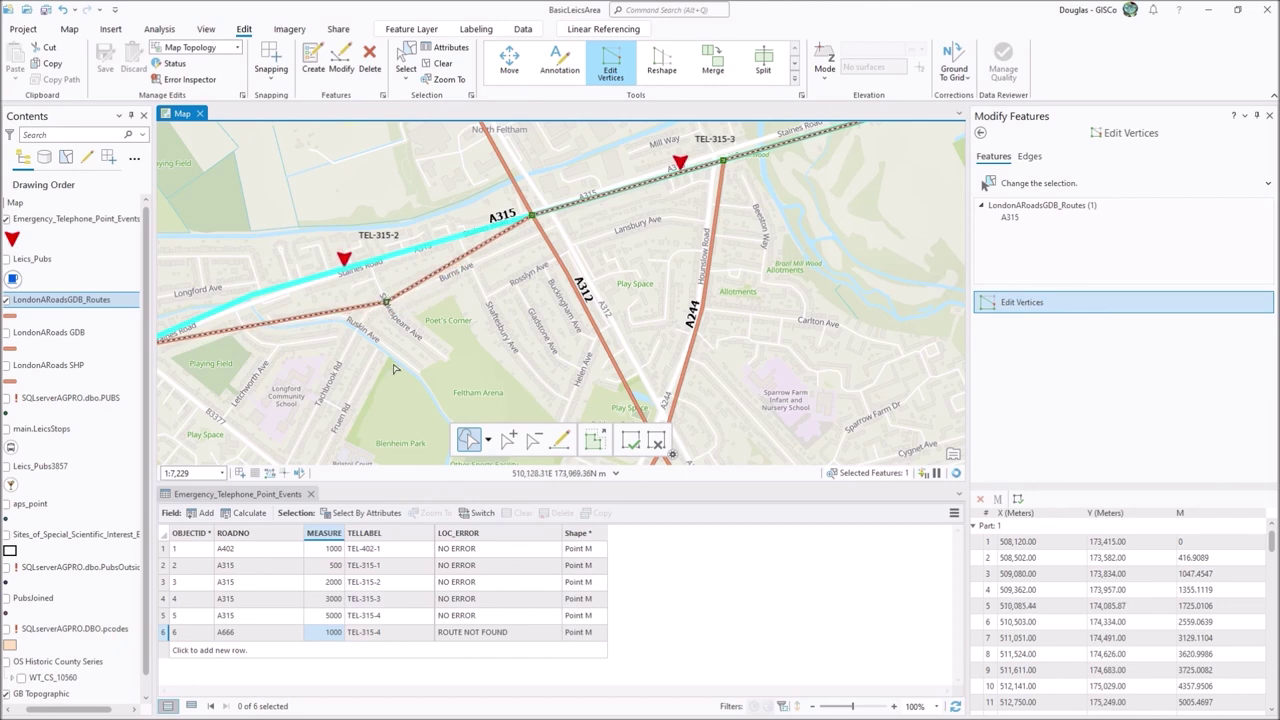
click(630, 441)
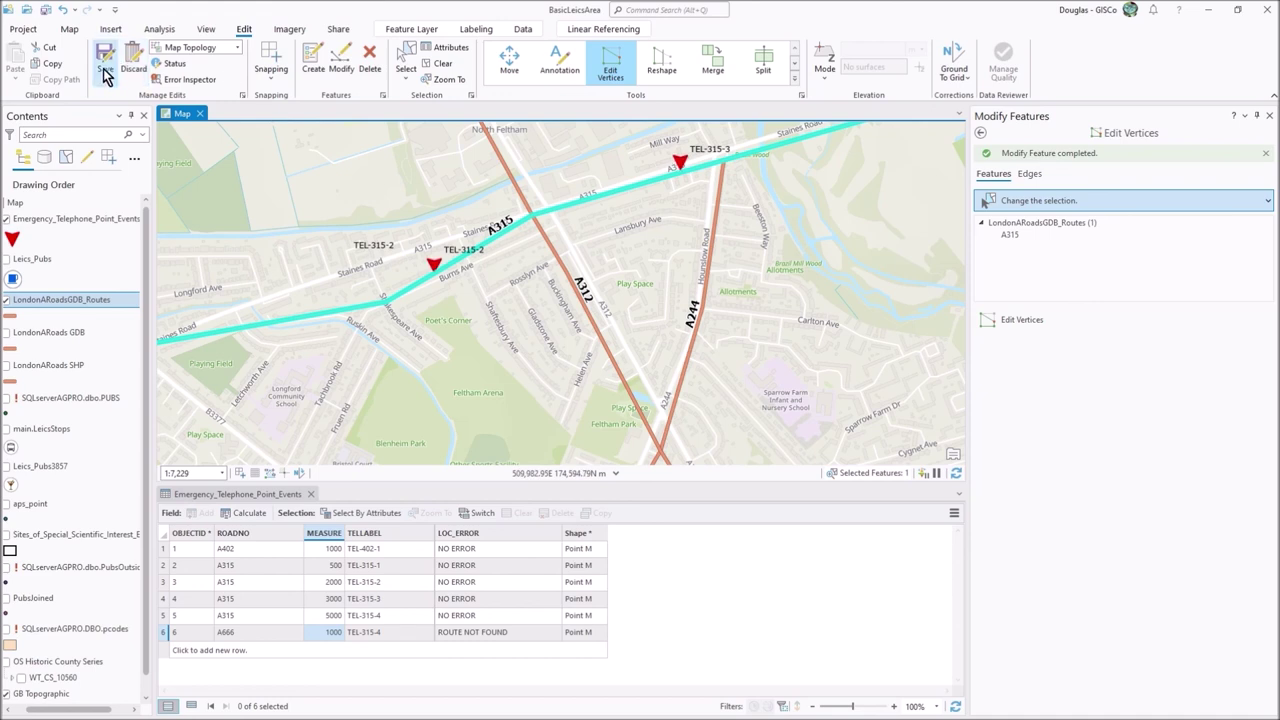
drag(463, 303, 618, 317)
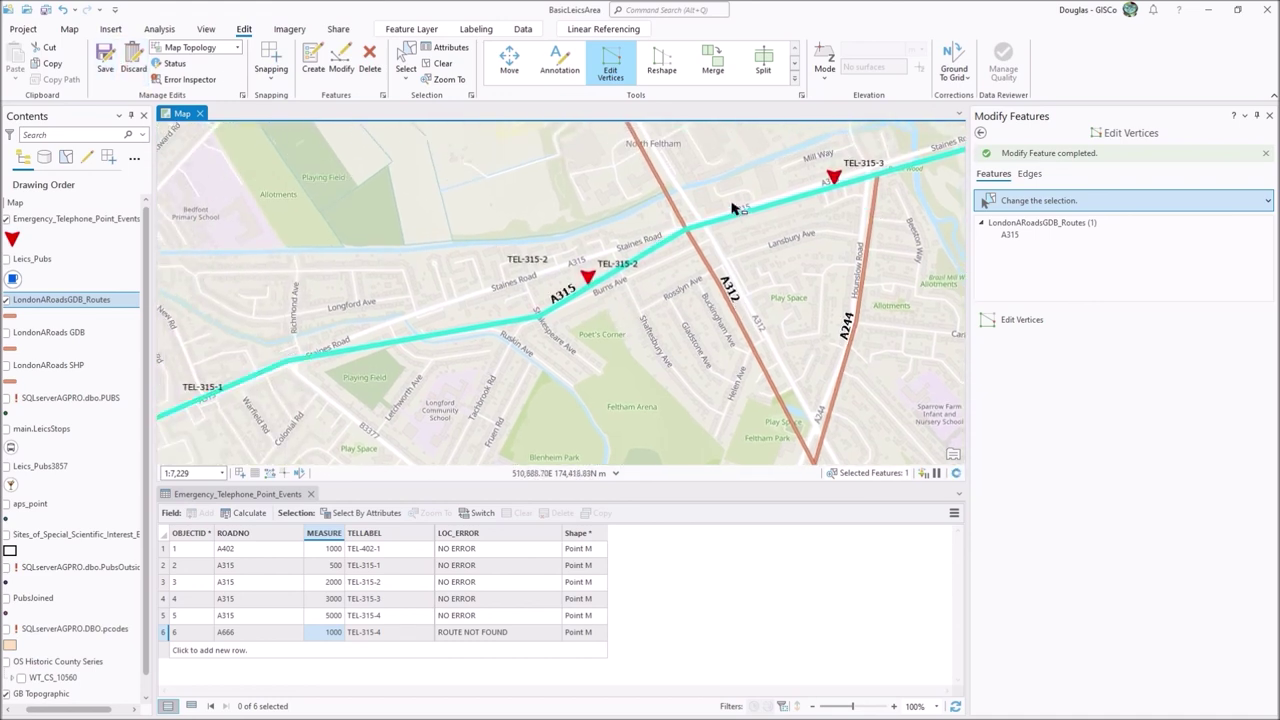